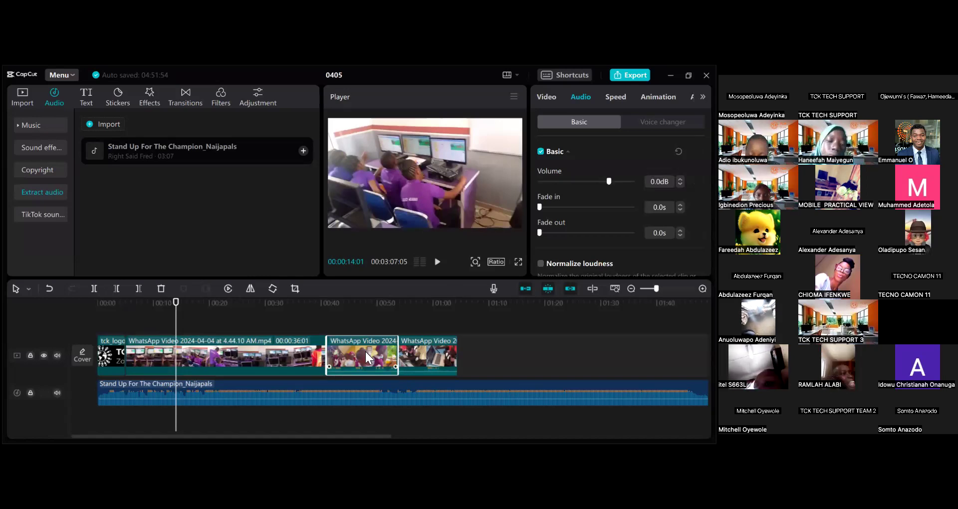
# Step: Mute the second and third WhatsApp video clips by lowering each clip's volume to -∞ dB
pyautogui.moveTo(609, 182); pyautogui.dragTo(539, 182)
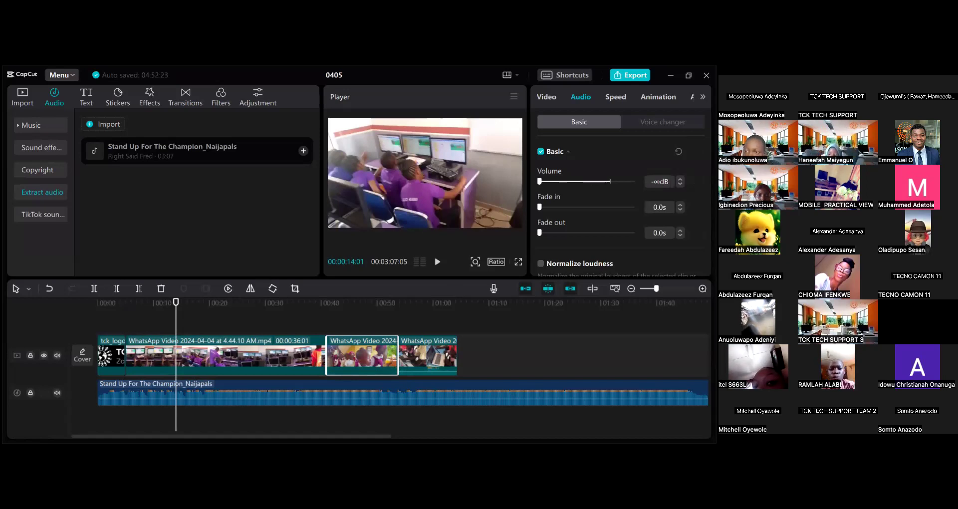
pyautogui.click(413, 350)
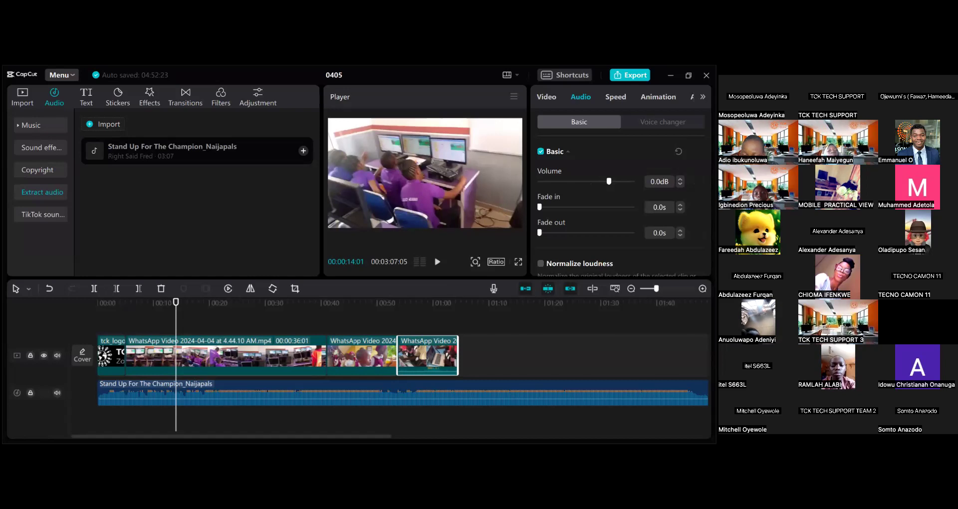
pyautogui.moveTo(609, 181); pyautogui.dragTo(539, 181)
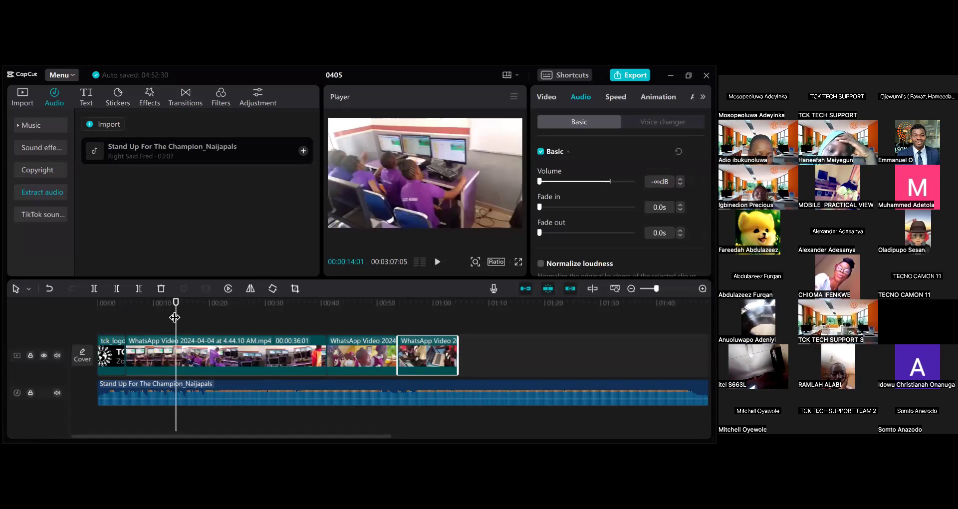
# Step: Play the project from the beginning to about 00:00:30 to check the muted clips against the music
pyautogui.moveTo(175, 318); pyautogui.dragTo(87, 295)
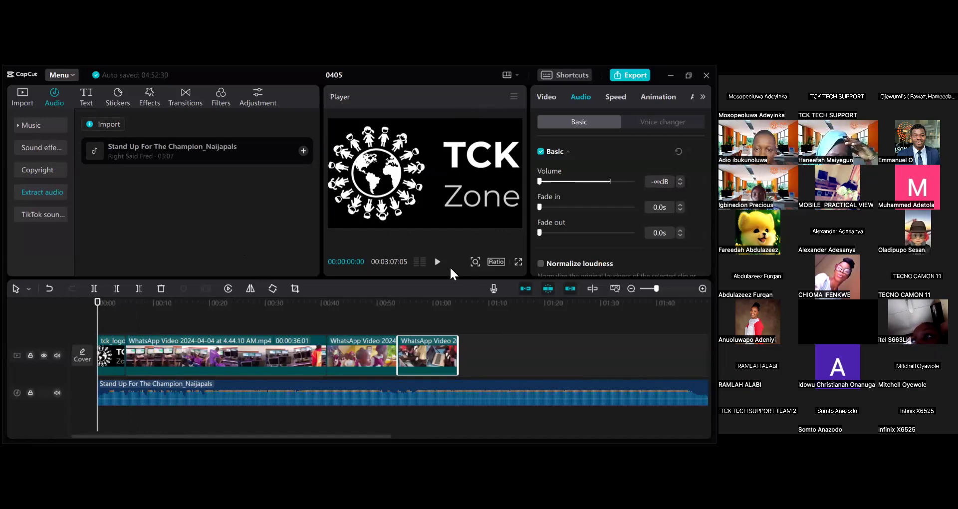
pyautogui.click(438, 261)
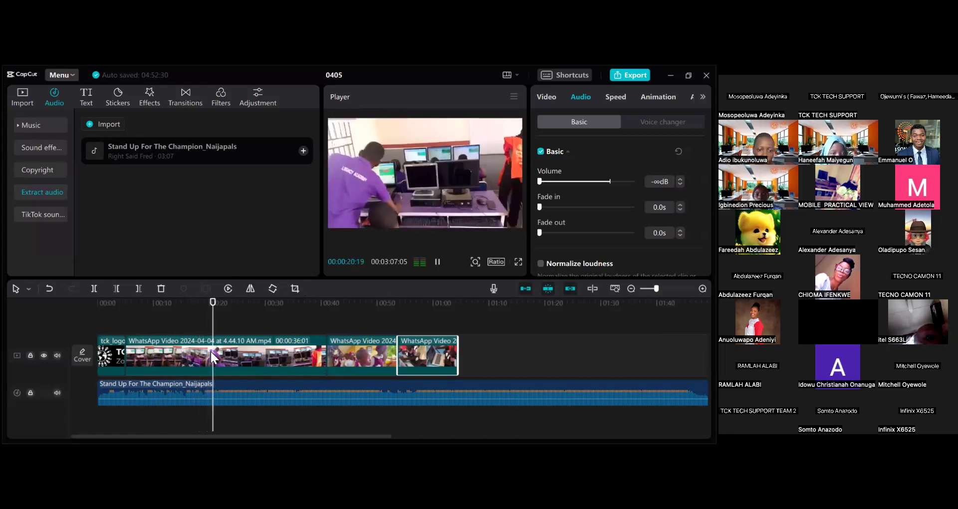
pyautogui.click(238, 367)
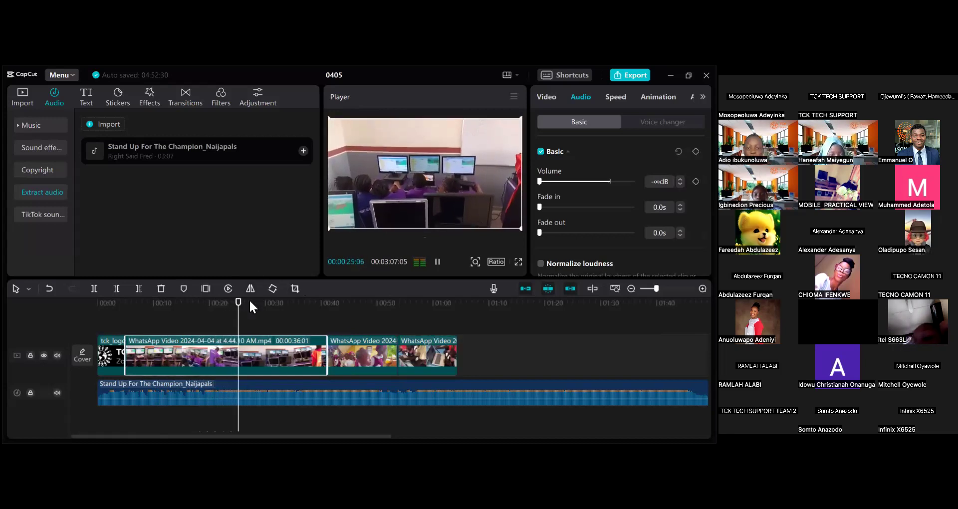
pyautogui.press('space')
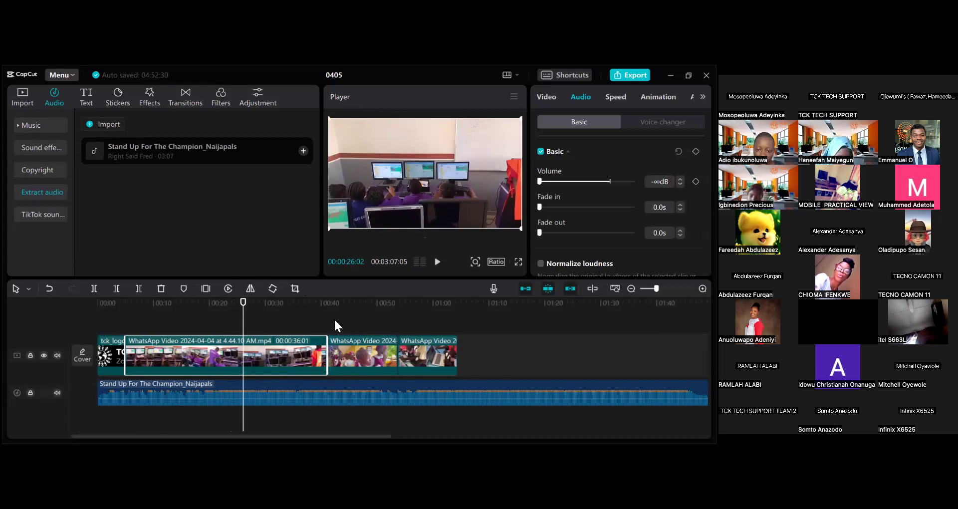
pyautogui.press('space')
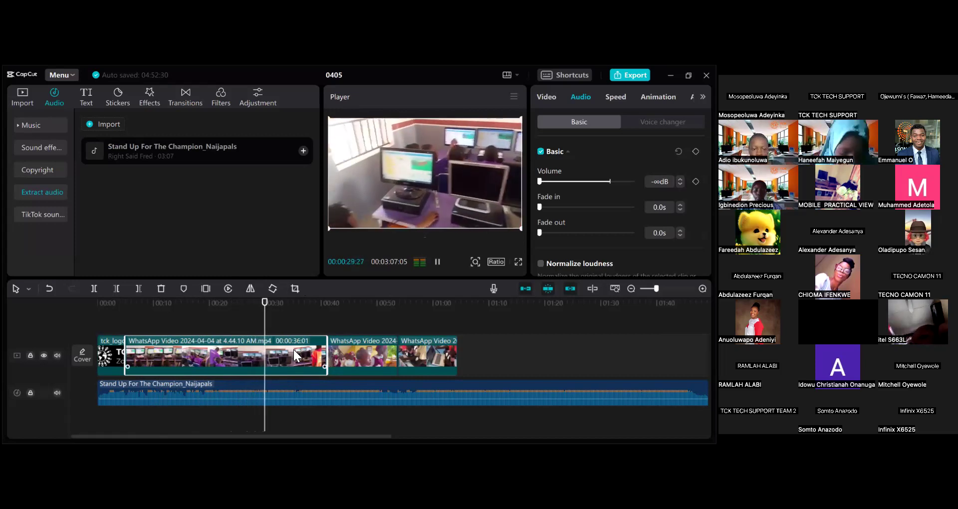
pyautogui.press('space')
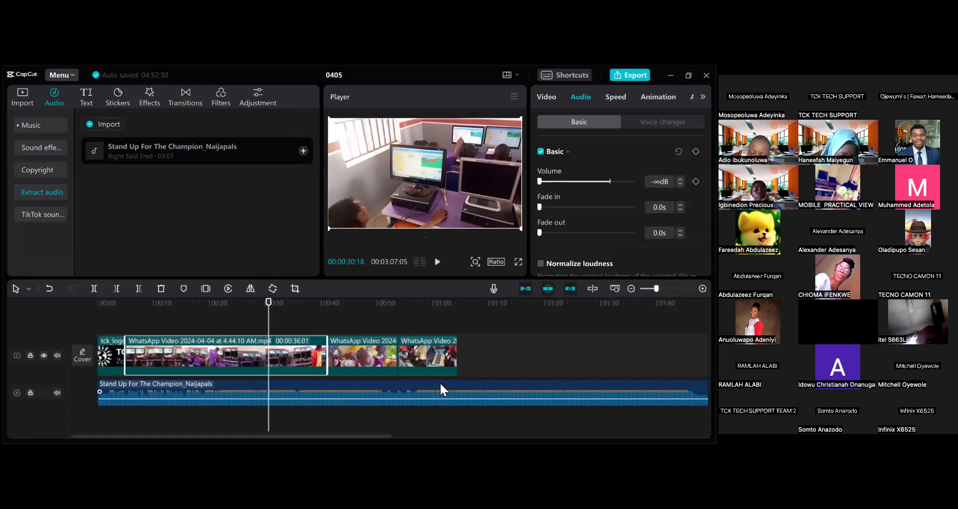
# Step: Split the music at 00:01:04:12, where the last video clip ends, and give its first part a 6.8 s fade-out
pyautogui.click(466, 380)
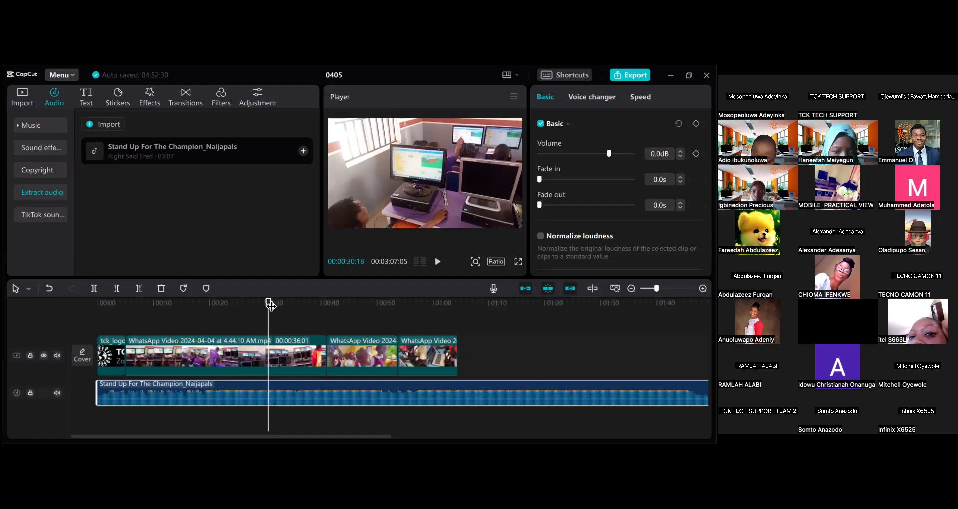
pyautogui.moveTo(270, 303); pyautogui.dragTo(365, 285)
pyautogui.press('space')
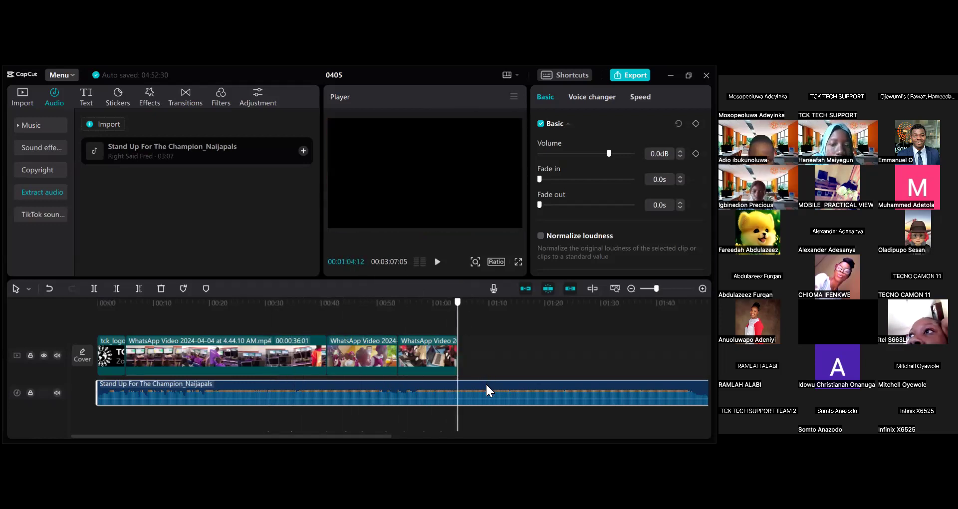
pyautogui.click(93, 288)
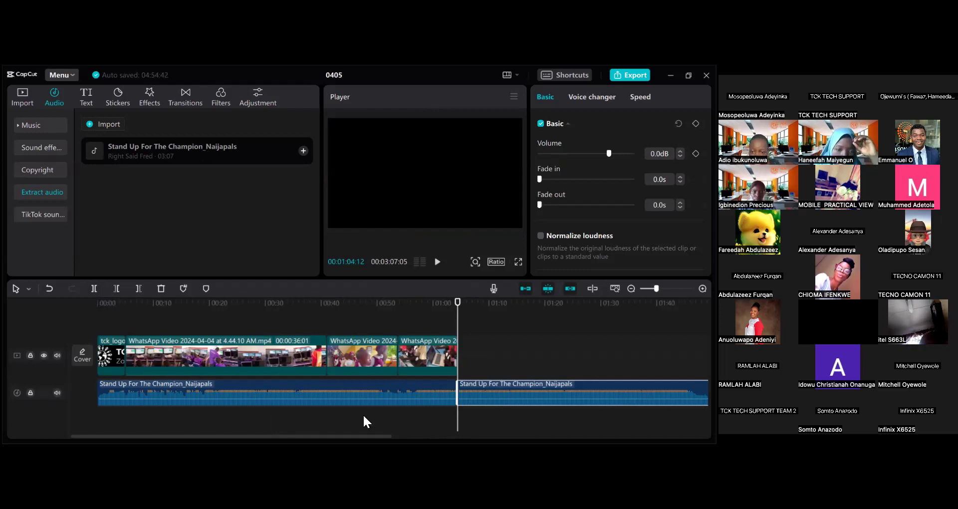
pyautogui.click(303, 397)
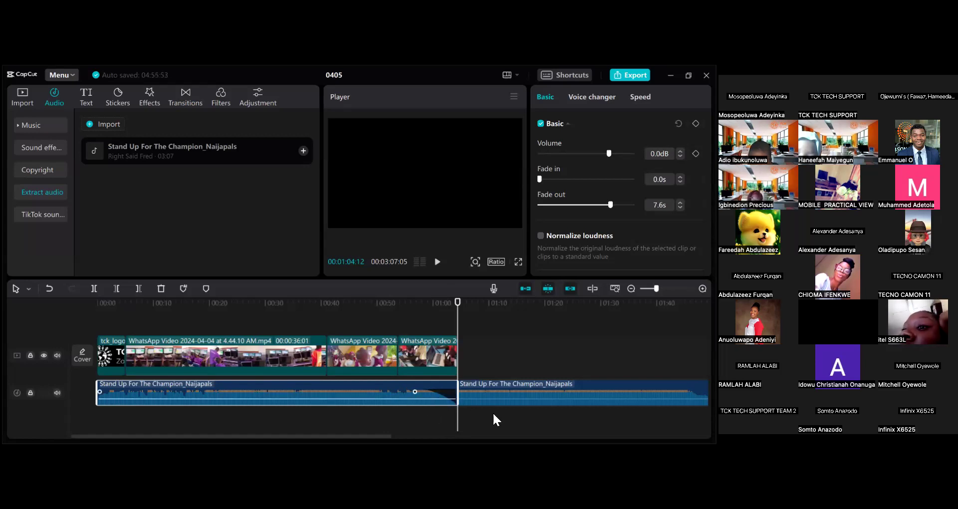
pyautogui.moveTo(610, 205); pyautogui.dragTo(590, 205)
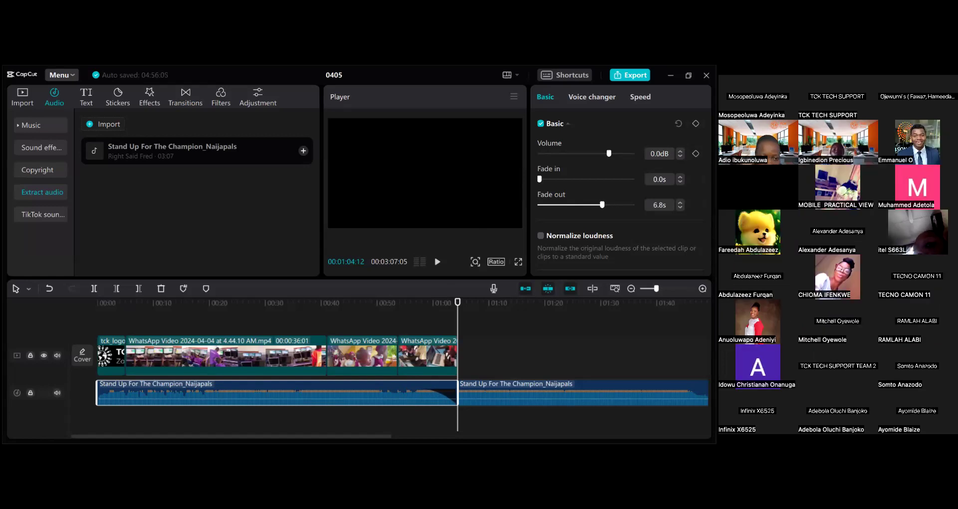
# Step: Trim about 11 seconds off the end of the first WhatsApp video clip
pyautogui.click(199, 368)
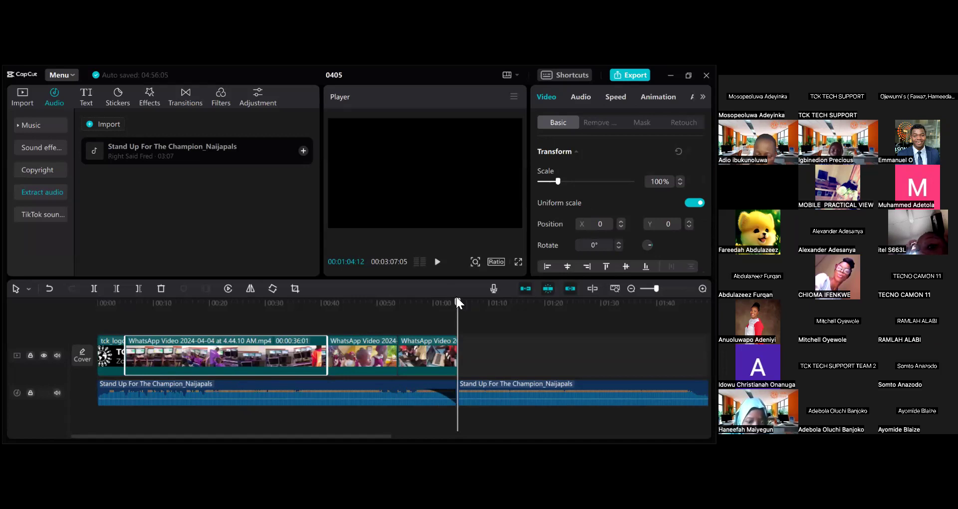
pyautogui.moveTo(416, 307); pyautogui.dragTo(228, 333)
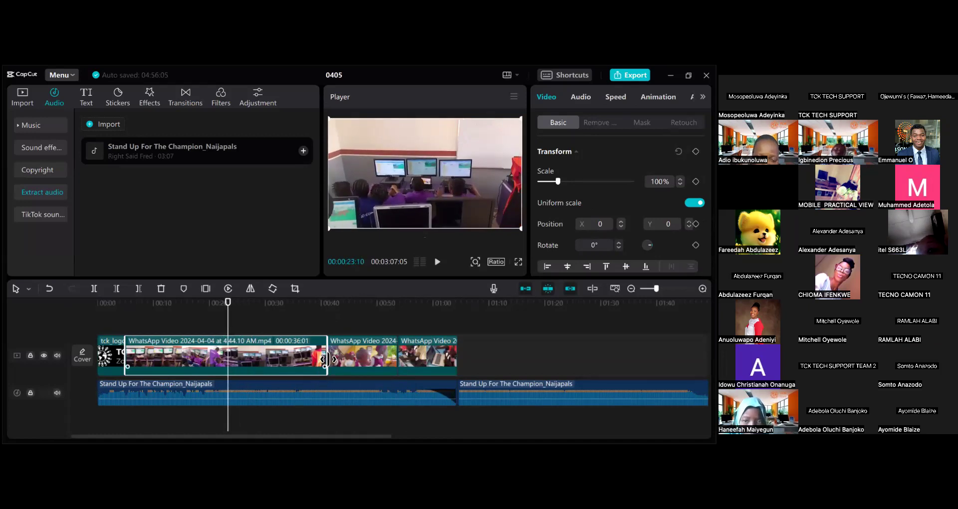
pyautogui.moveTo(327, 359); pyautogui.dragTo(252, 399)
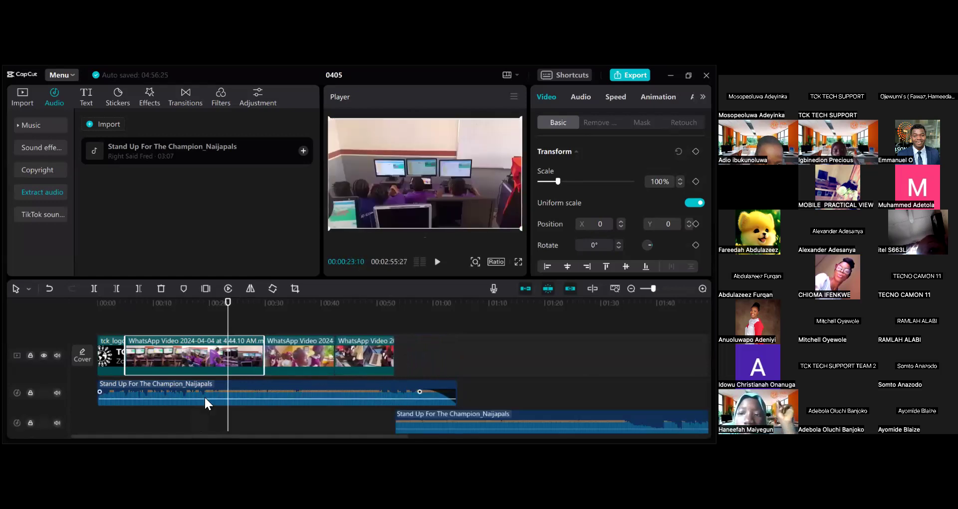
# Step: Trim about 5 seconds off the start of the first WhatsApp video clip
pyautogui.click(193, 366)
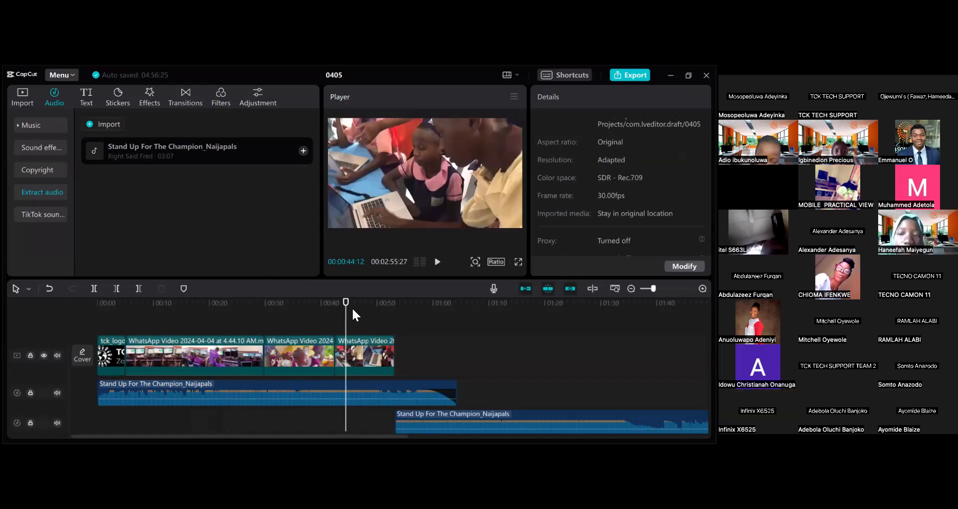
pyautogui.moveTo(348, 304); pyautogui.dragTo(89, 289)
pyautogui.click(157, 355)
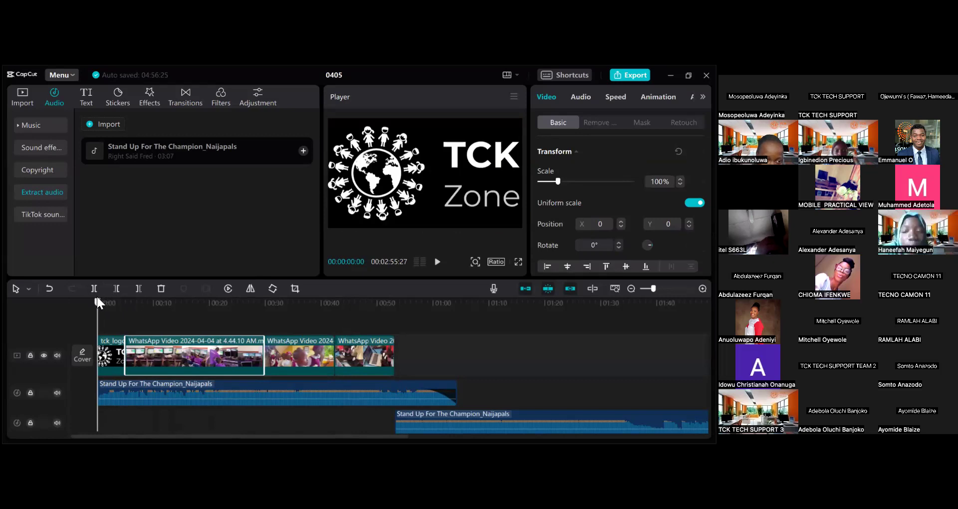
pyautogui.moveTo(97, 297); pyautogui.dragTo(134, 302)
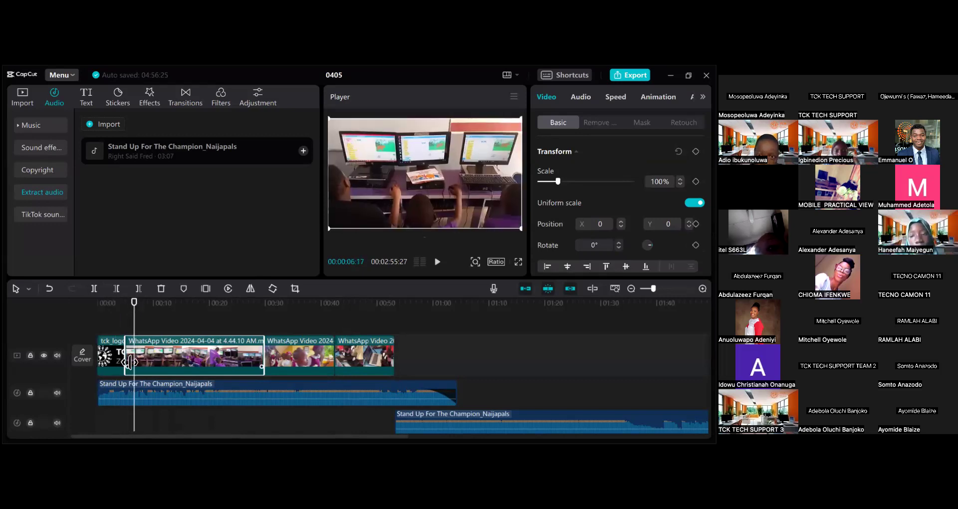
pyautogui.moveTo(131, 361); pyautogui.dragTo(157, 361)
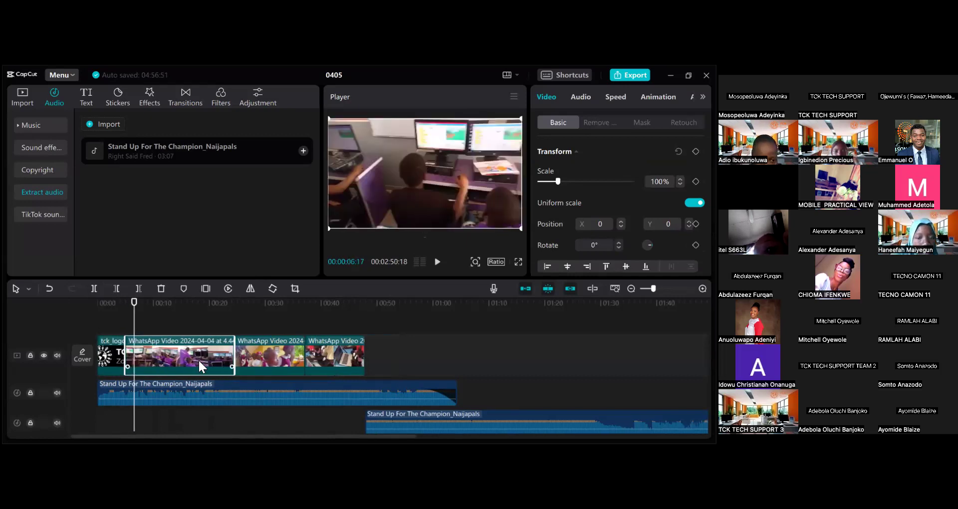
# Step: Trim the end of the second WhatsApp video clip back to 00:00:32:01
pyautogui.click(268, 355)
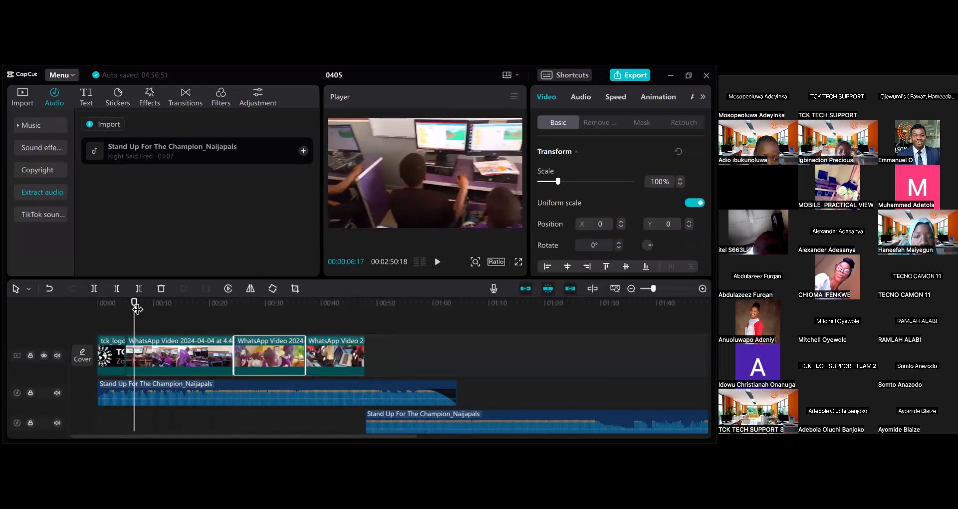
pyautogui.moveTo(137, 310); pyautogui.dragTo(277, 306)
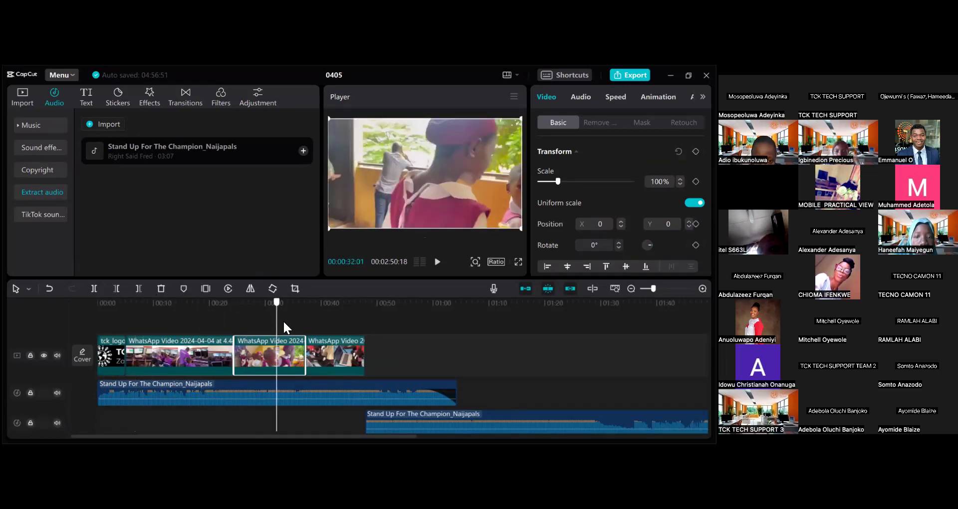
pyautogui.moveTo(307, 357); pyautogui.dragTo(277, 369)
pyautogui.click(307, 361)
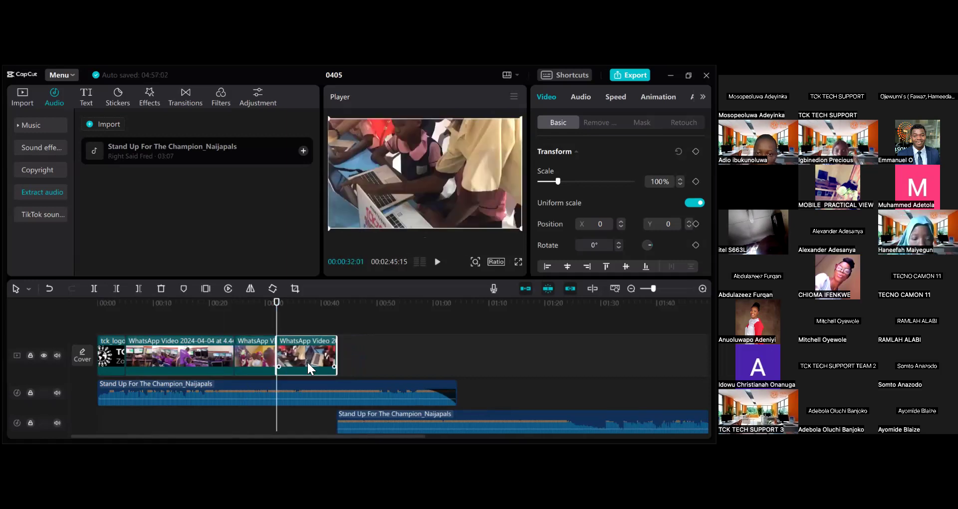
pyautogui.click(246, 348)
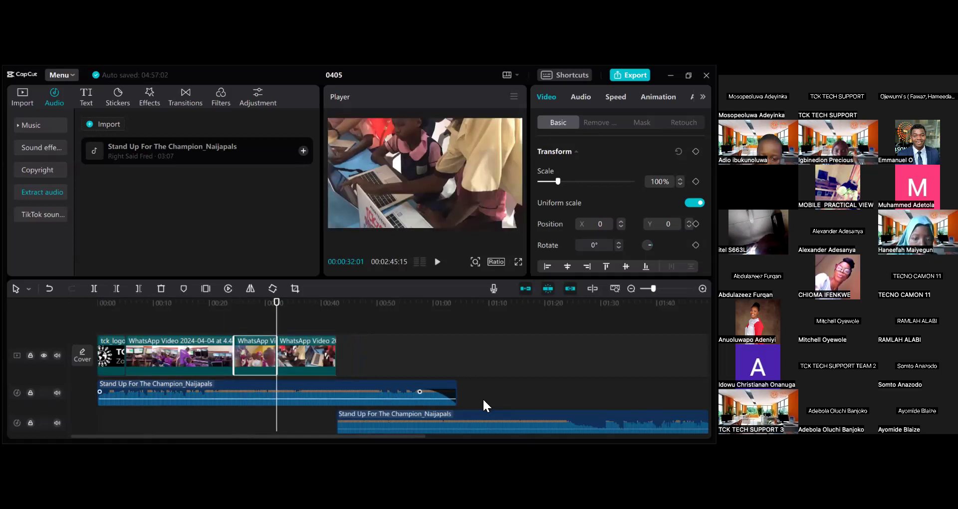
# Step: Shorten the first music part to end with the last video clip and move the second part directly behind it on the same track
pyautogui.moveTo(456, 390); pyautogui.dragTo(337, 390)
pyautogui.moveTo(366, 423); pyautogui.dragTo(370, 395)
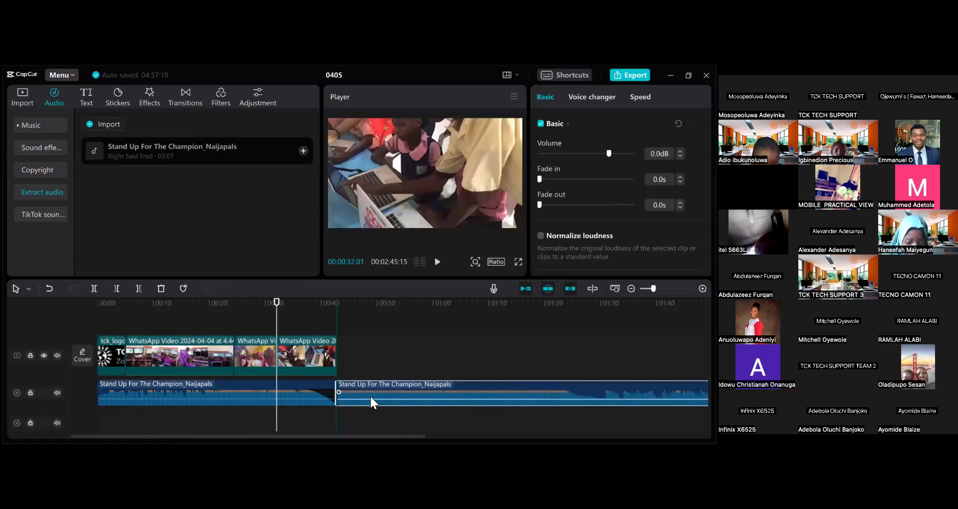
pyautogui.click(146, 403)
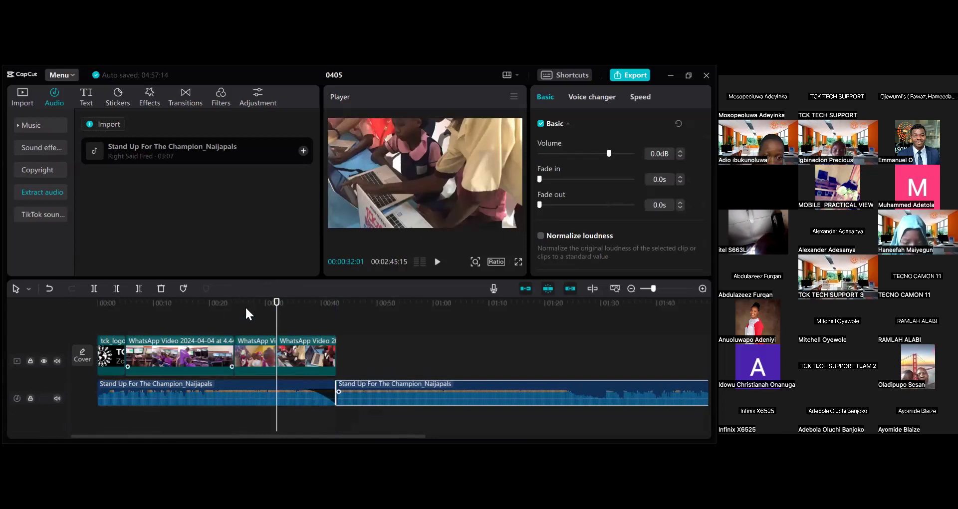
# Step: Play the trimmed project from 00:00:00:00 past the end of the last video clip
pyautogui.moveTo(280, 309); pyautogui.dragTo(100, 310)
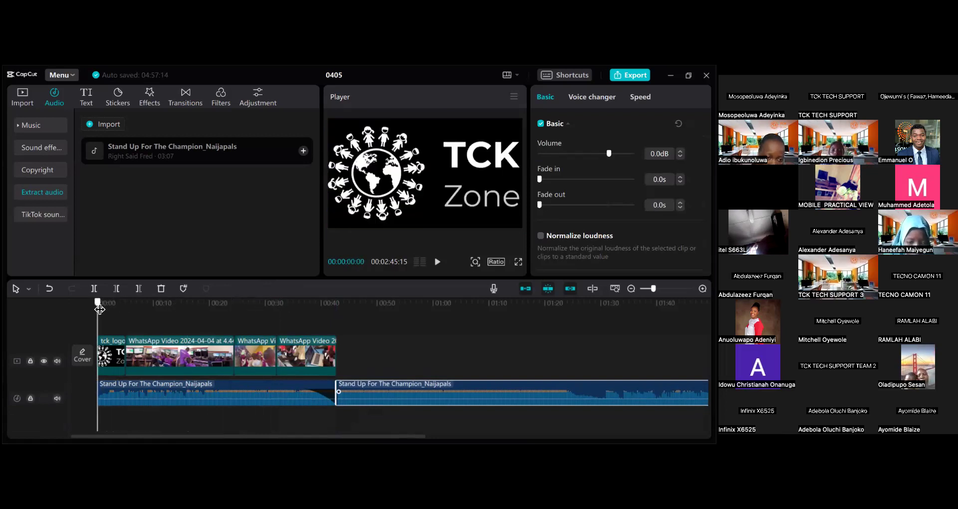
pyautogui.press('space')
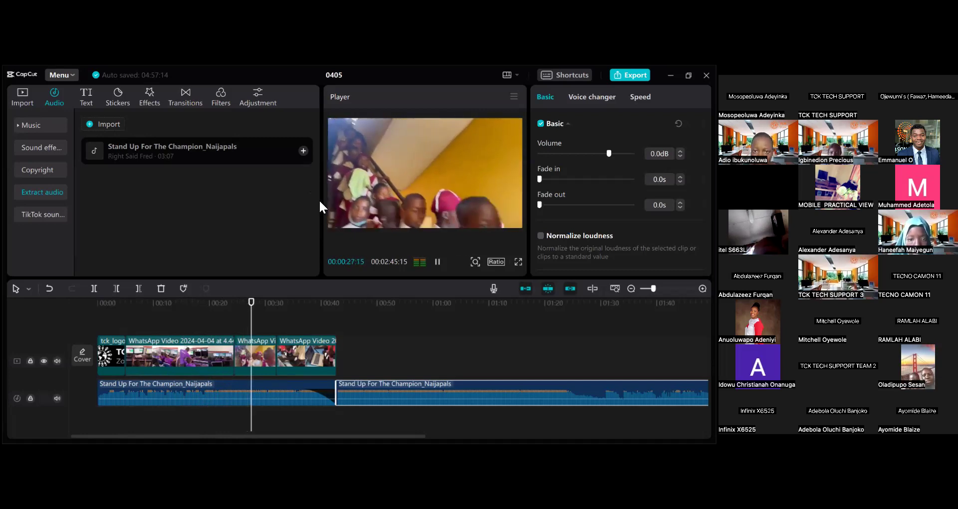
pyautogui.click(293, 366)
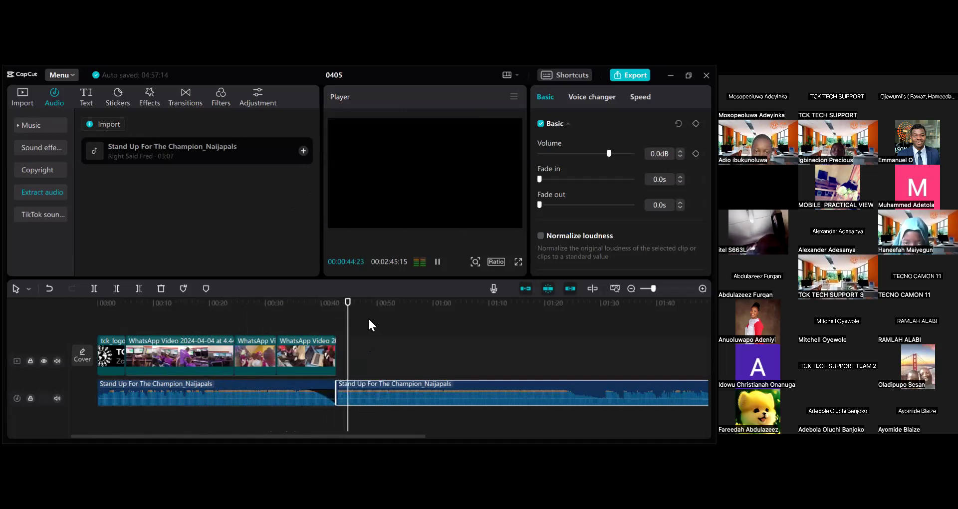
pyautogui.click(437, 264)
# Step: Replay the ending from about 00:00:36 to check the music's fade-out
pyautogui.click(357, 296)
pyautogui.moveTo(317, 296); pyautogui.dragTo(271, 298)
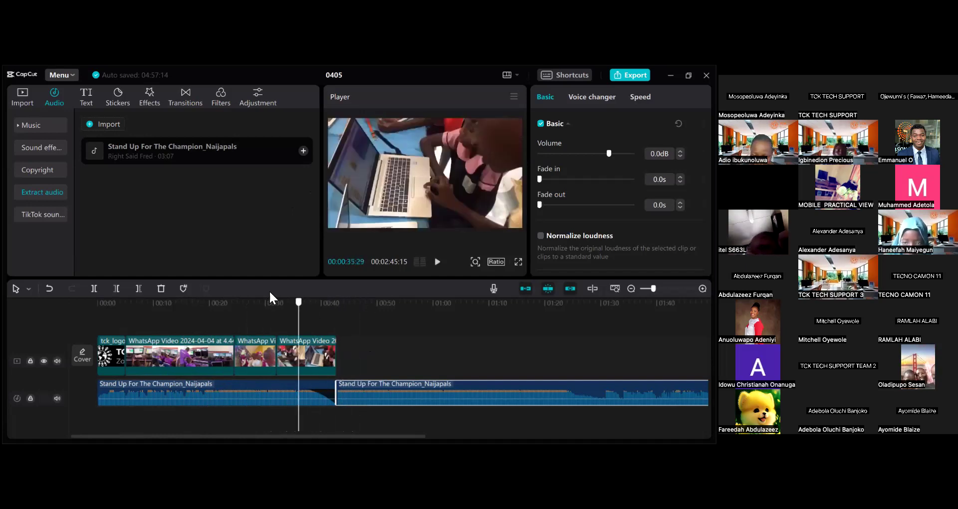
pyautogui.click(436, 263)
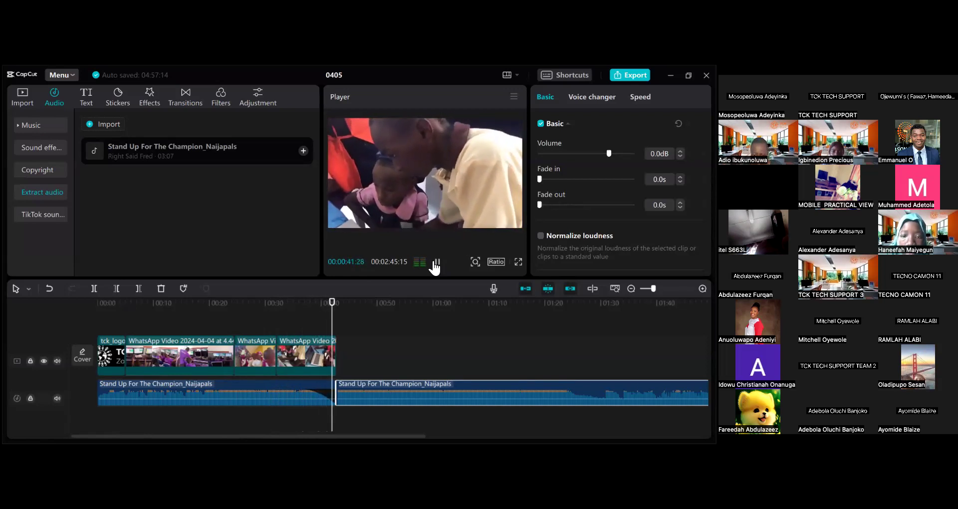
pyautogui.click(436, 263)
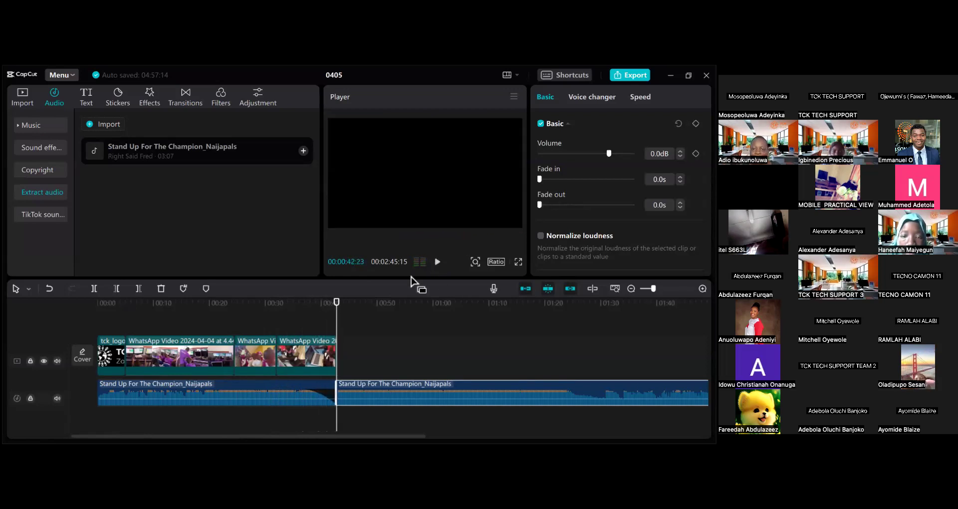
# Step: Inspect the adjustment and animation options of the logo image at the start of the timeline
pyautogui.click(311, 302)
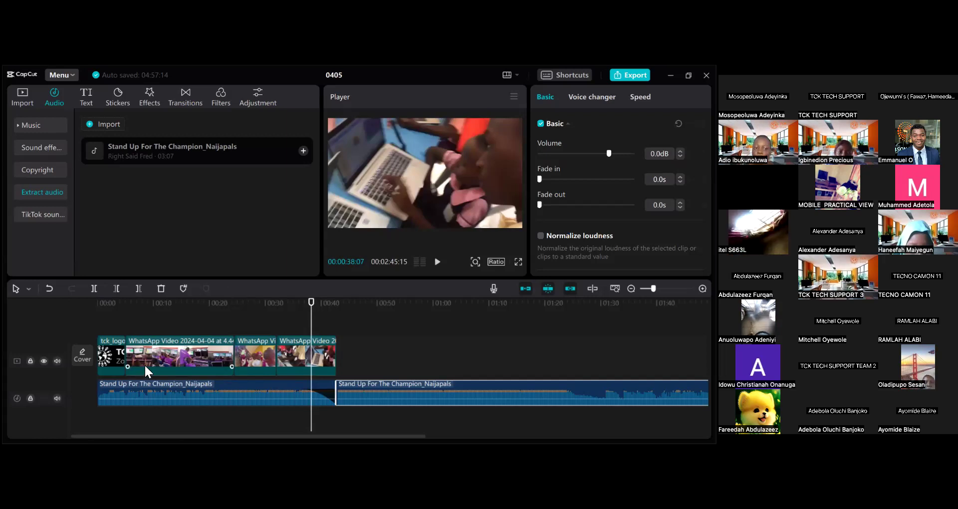
pyautogui.click(109, 360)
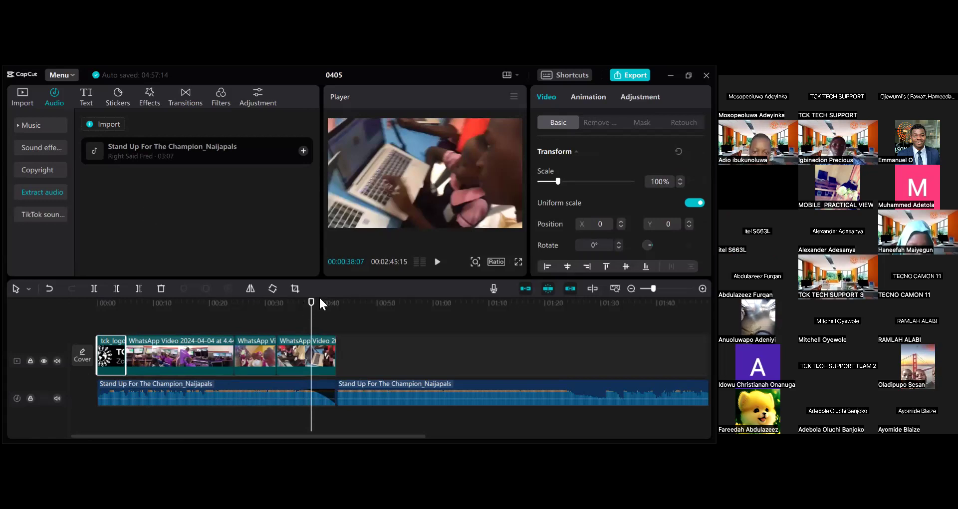
pyautogui.click(156, 303)
pyautogui.press('Home')
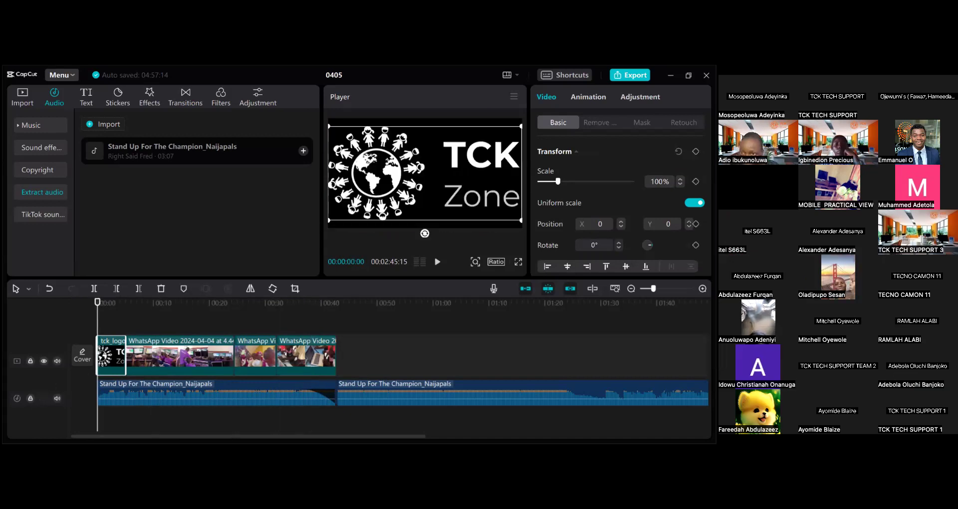
pyautogui.click(640, 97)
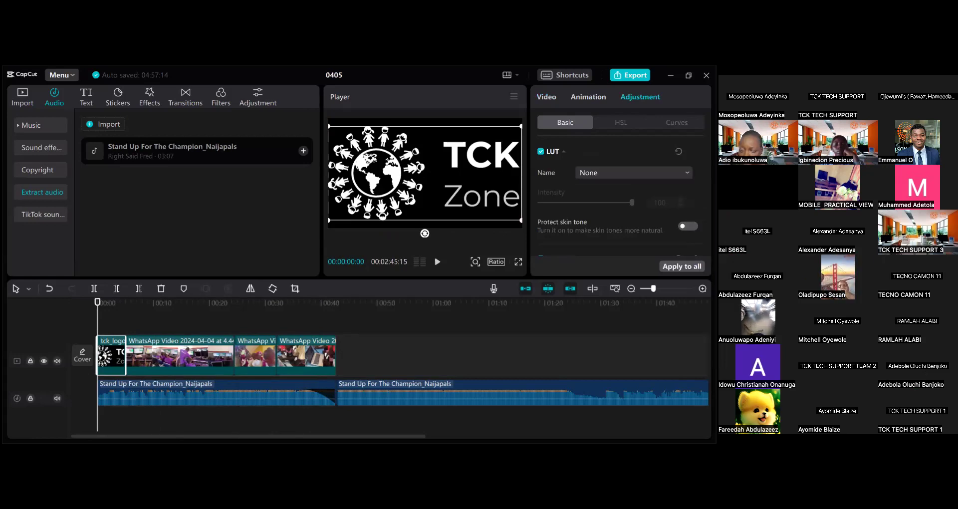
pyautogui.click(546, 97)
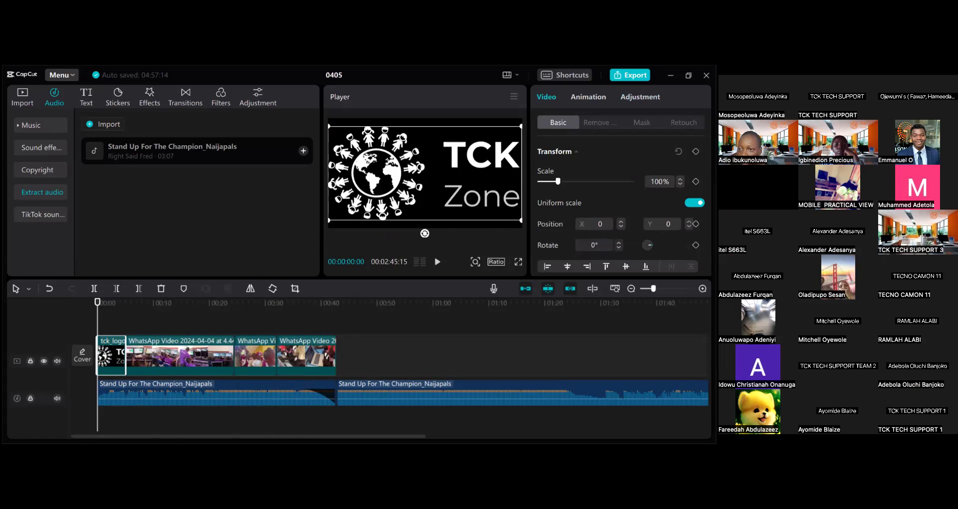
pyautogui.click(588, 97)
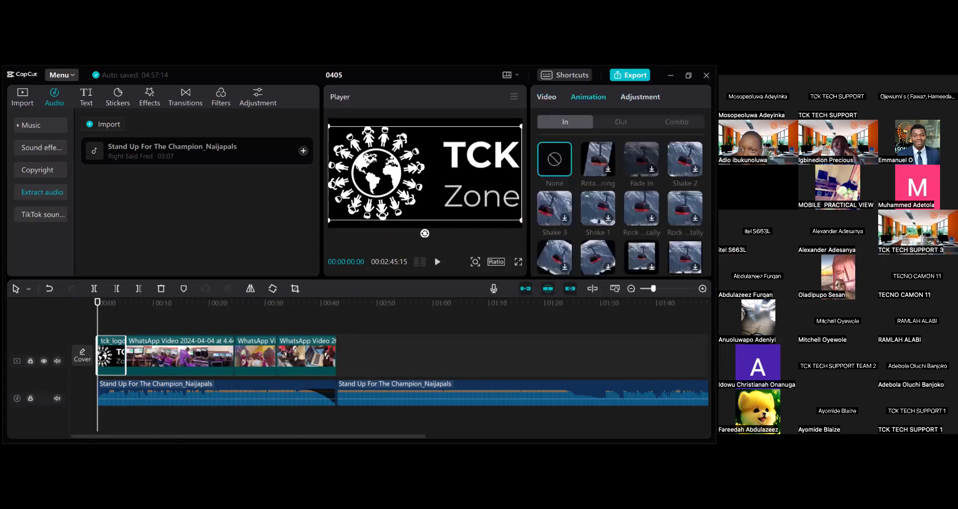
pyautogui.click(546, 97)
# Step: Set the speed of the first WhatsApp video clip to 1.1x
pyautogui.click(150, 352)
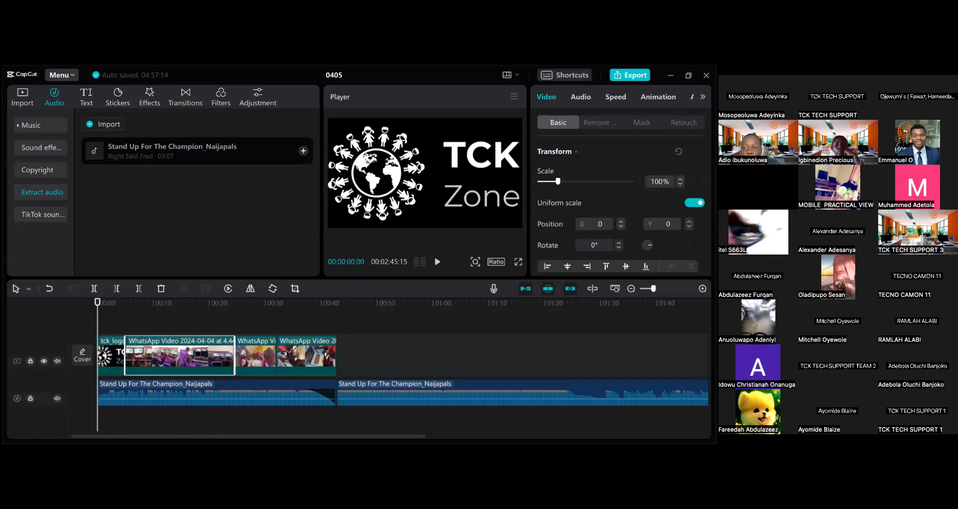
pyautogui.click(615, 97)
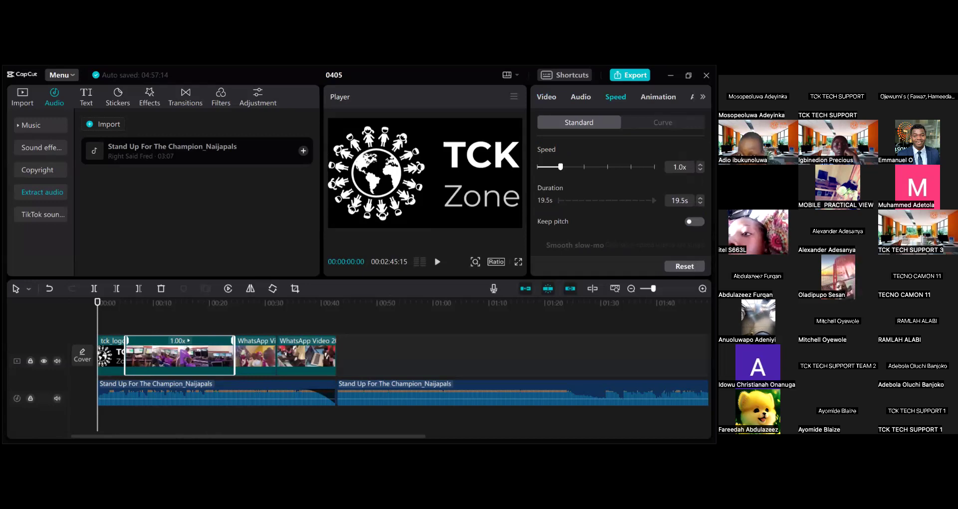
pyautogui.press('Right')
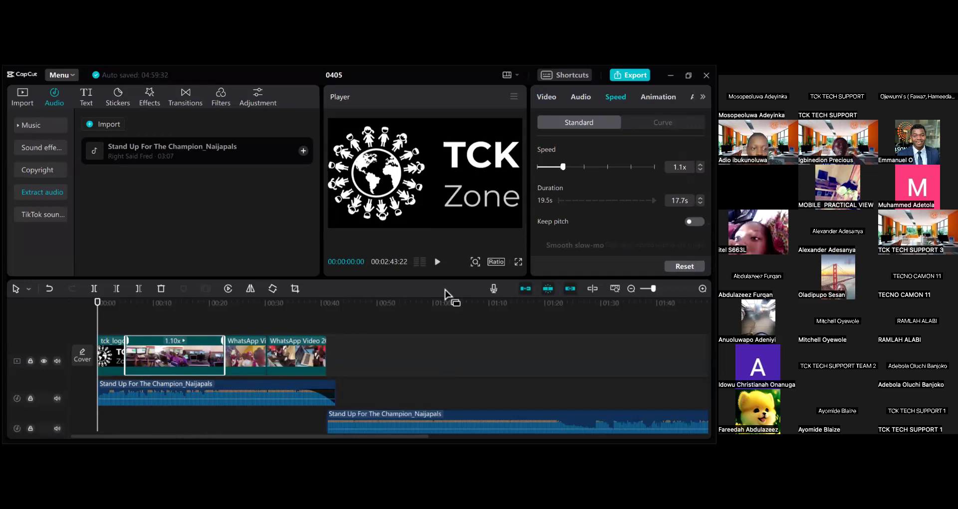
pyautogui.hotkey('ctrl', 'z')
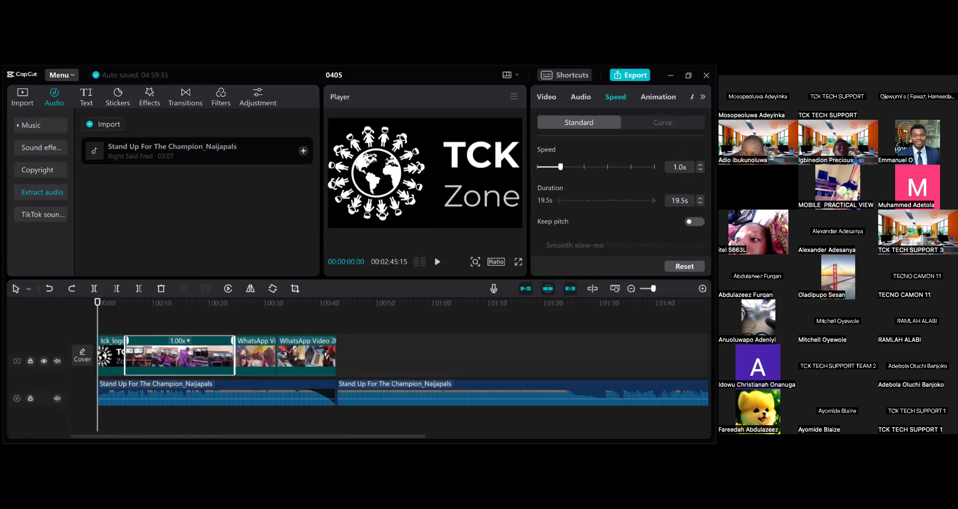
pyautogui.hotkey('ctrl', 'shift', 'z')
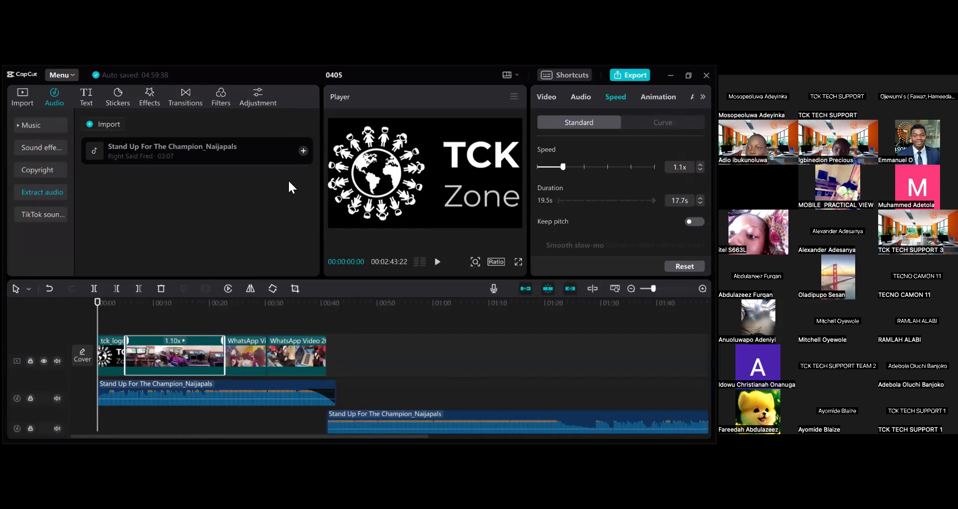
# Step: Set the speed of the second and third WhatsApp video clips to 1.1x
pyautogui.click(230, 371)
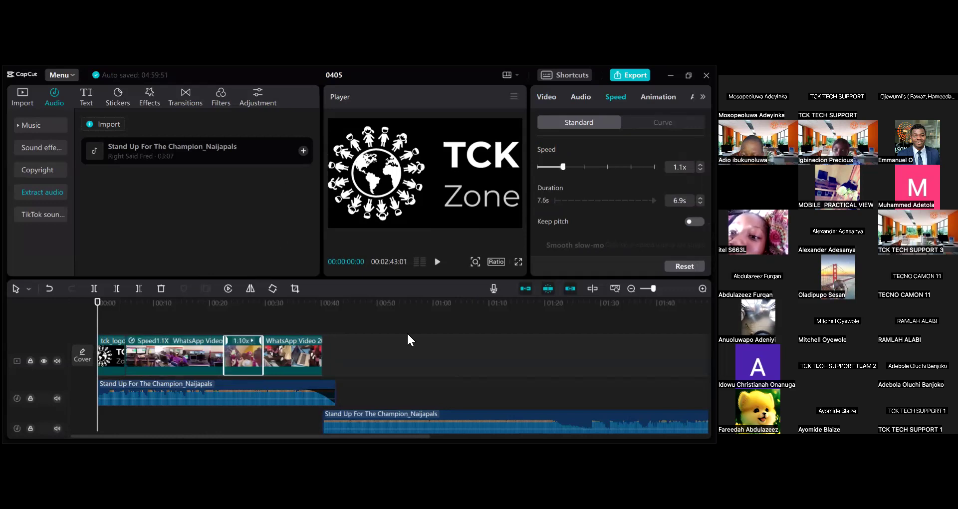
pyautogui.click(305, 349)
pyautogui.moveTo(561, 166); pyautogui.dragTo(563, 166)
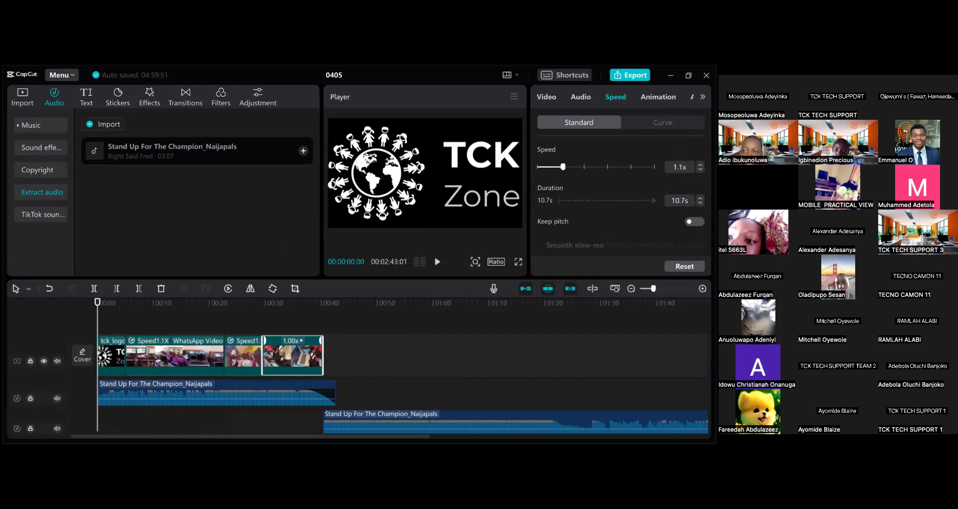
# Step: Set the speed of the first music part to 1.1x
pyautogui.click(259, 396)
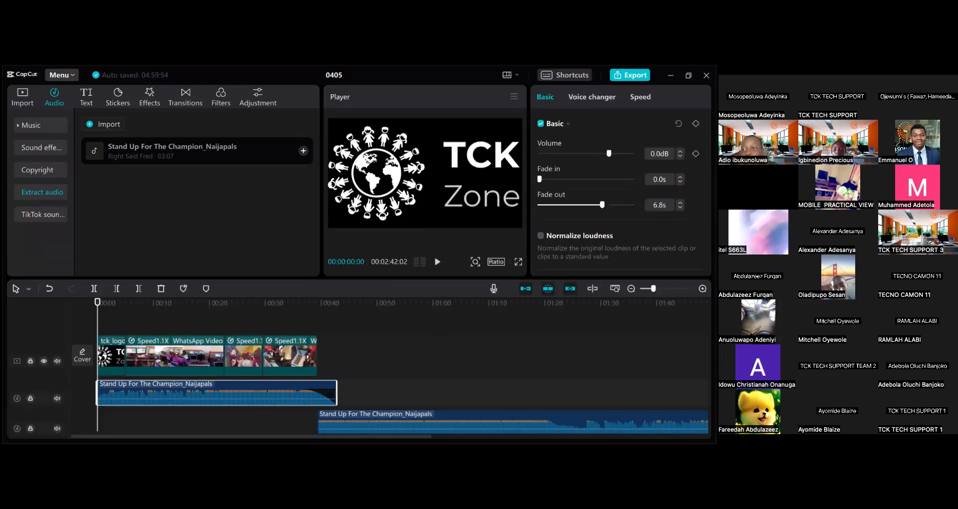
pyautogui.click(641, 97)
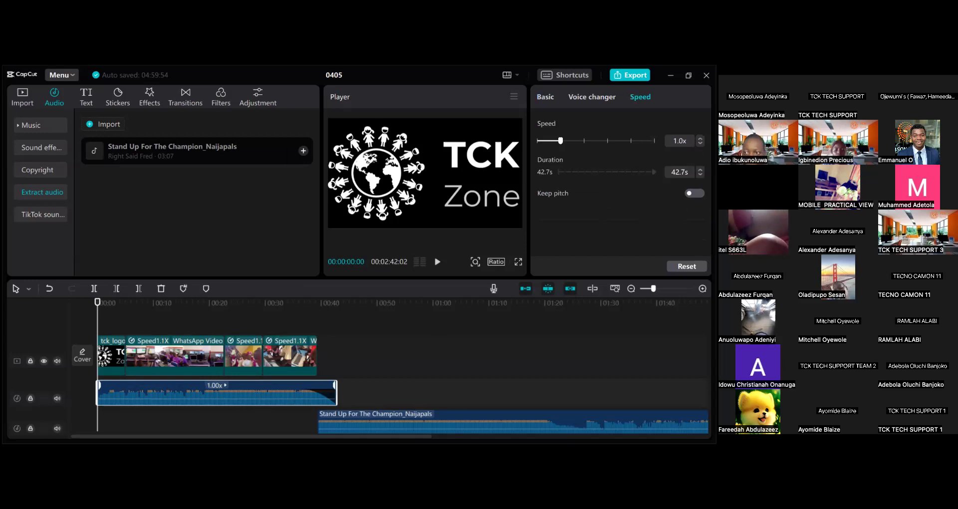
pyautogui.moveTo(561, 141); pyautogui.dragTo(563, 140)
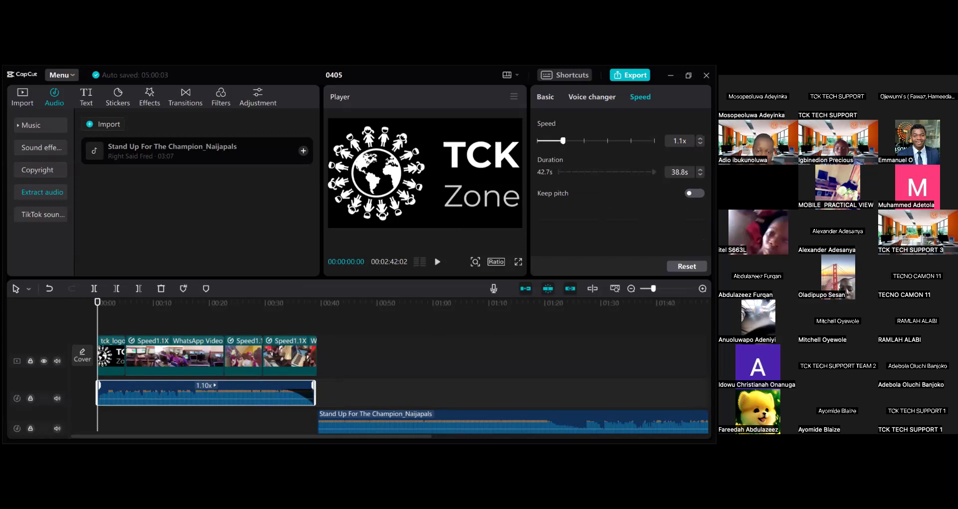
# Step: Play the project from the start and move the second music part onto the first part's track, right behind the last video clip's end
pyautogui.press('space')
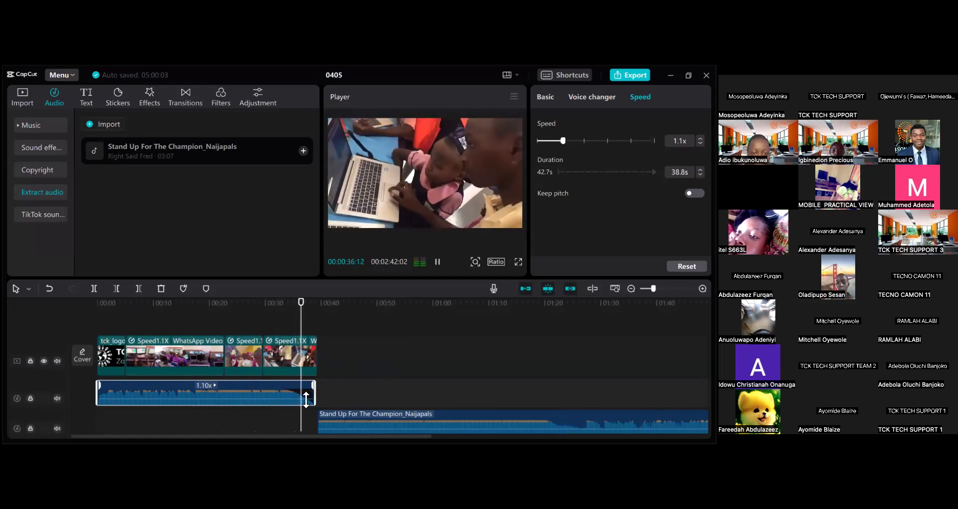
pyautogui.click(437, 265)
pyautogui.moveTo(385, 428); pyautogui.dragTo(379, 391)
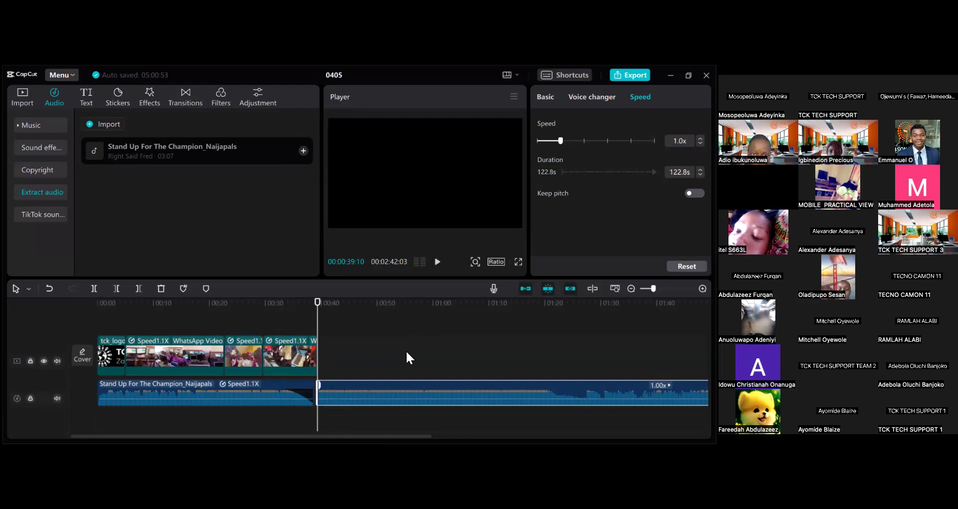
# Step: Add the 6-second classroom clip from the imported media directly after the last video clip on the main track
pyautogui.moveTo(235, 400)
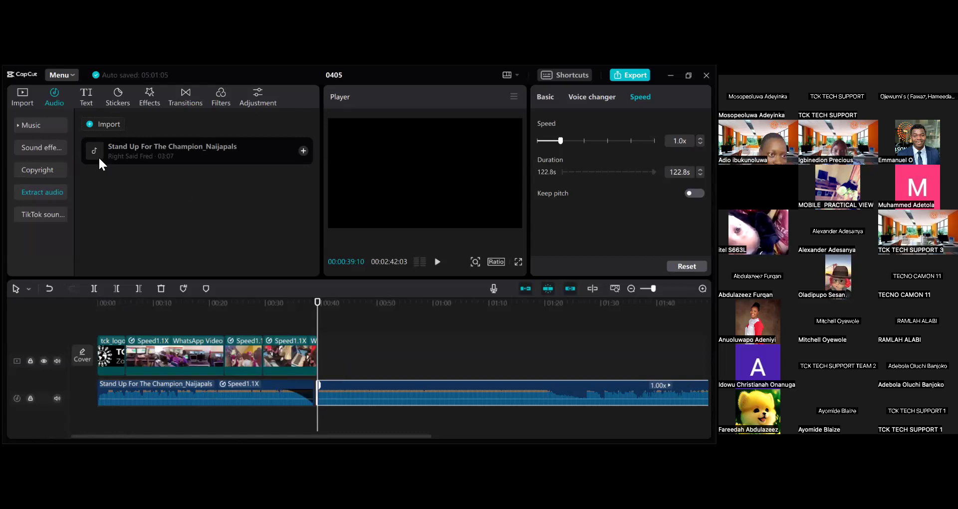
pyautogui.click(19, 92)
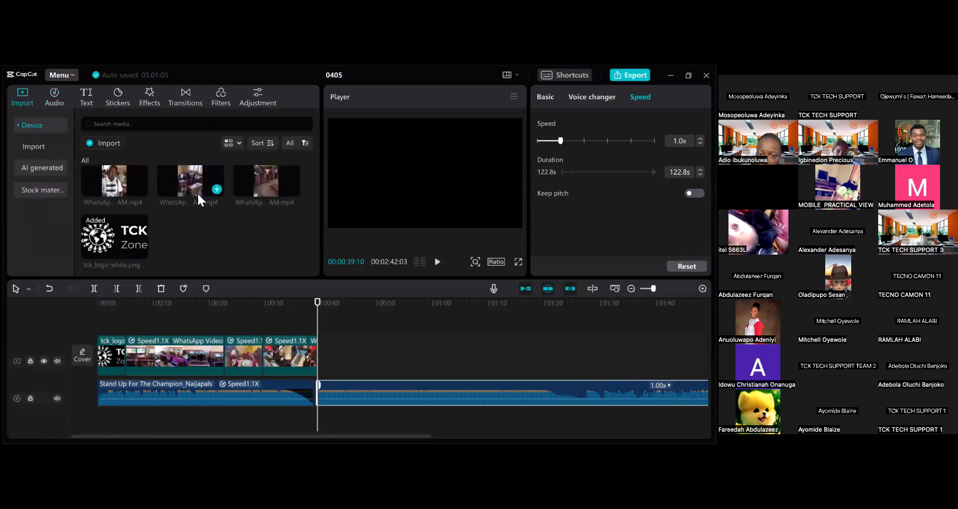
pyautogui.scroll(3, 317, 237)
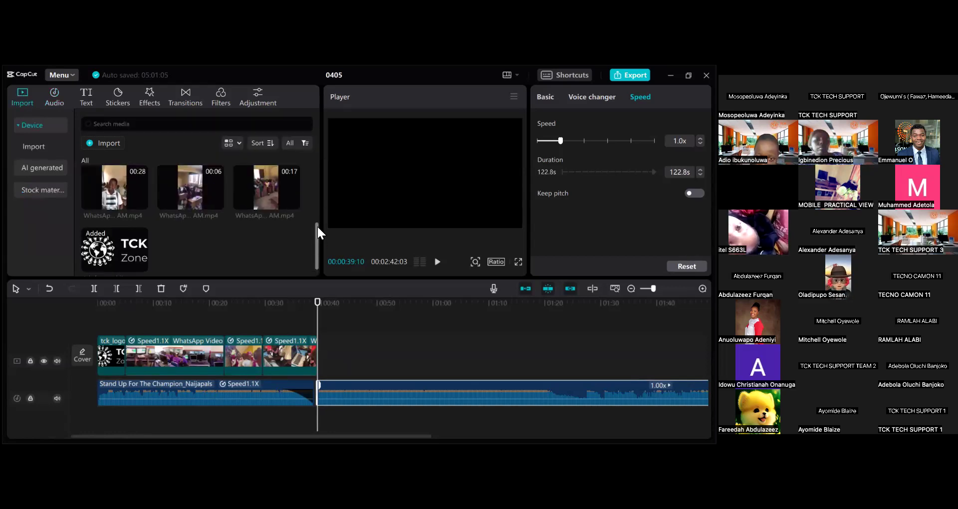
pyautogui.scroll(2, 316, 178)
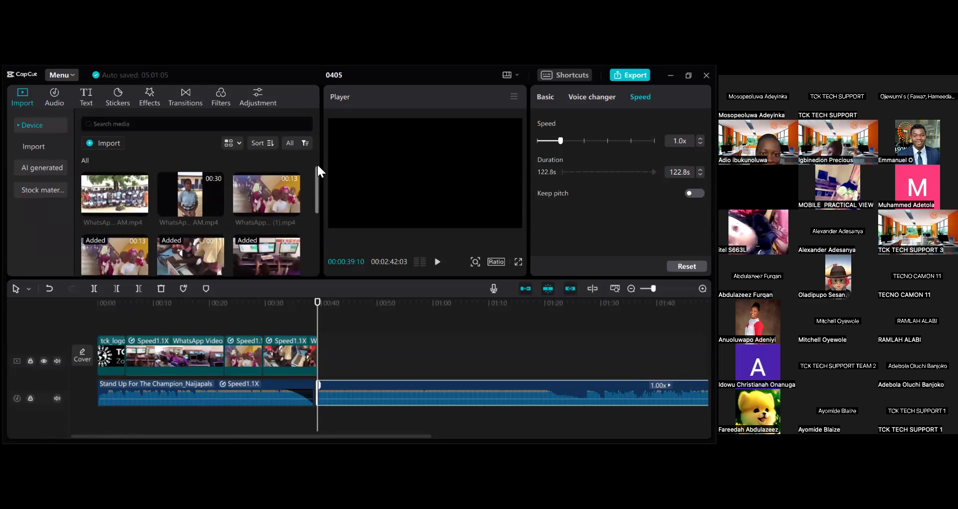
pyautogui.scroll(-3, 317, 198)
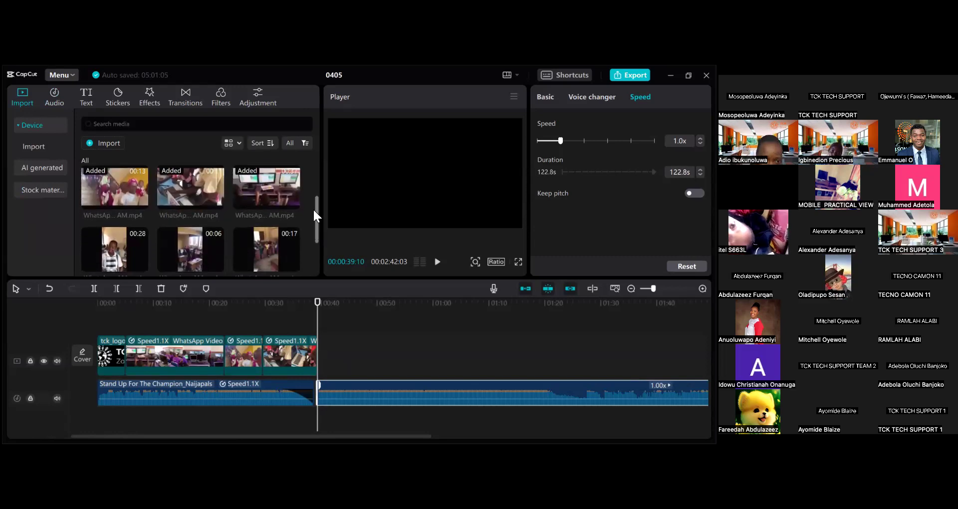
pyautogui.scroll(-2, 311, 208)
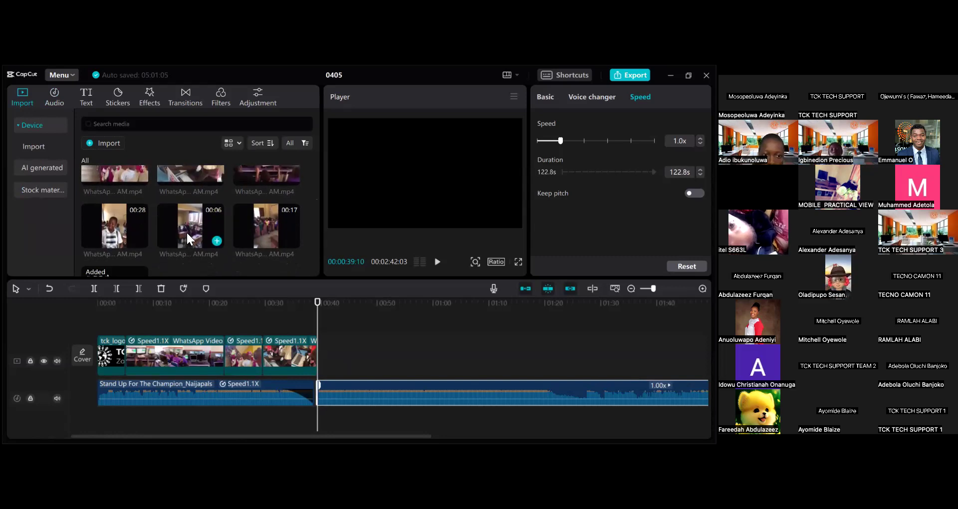
pyautogui.moveTo(199, 245); pyautogui.dragTo(343, 376)
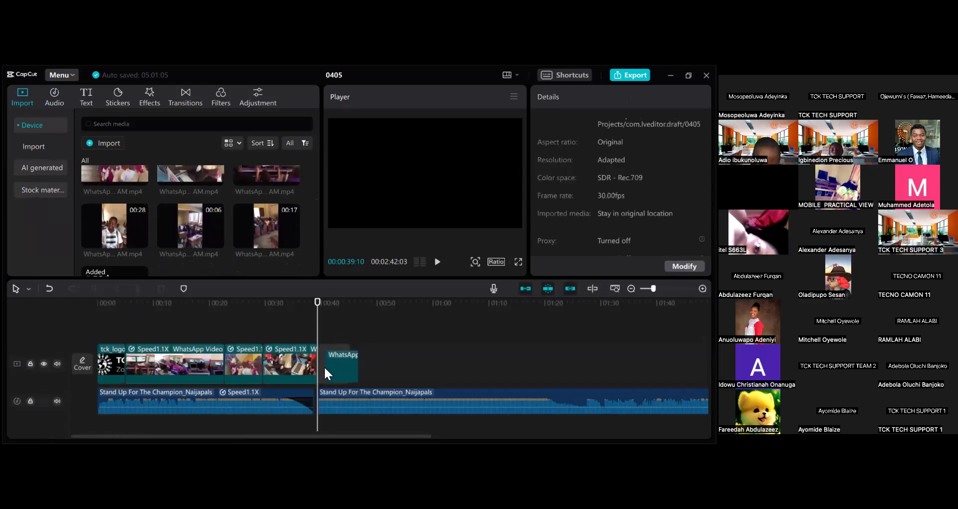
pyautogui.click(324, 366)
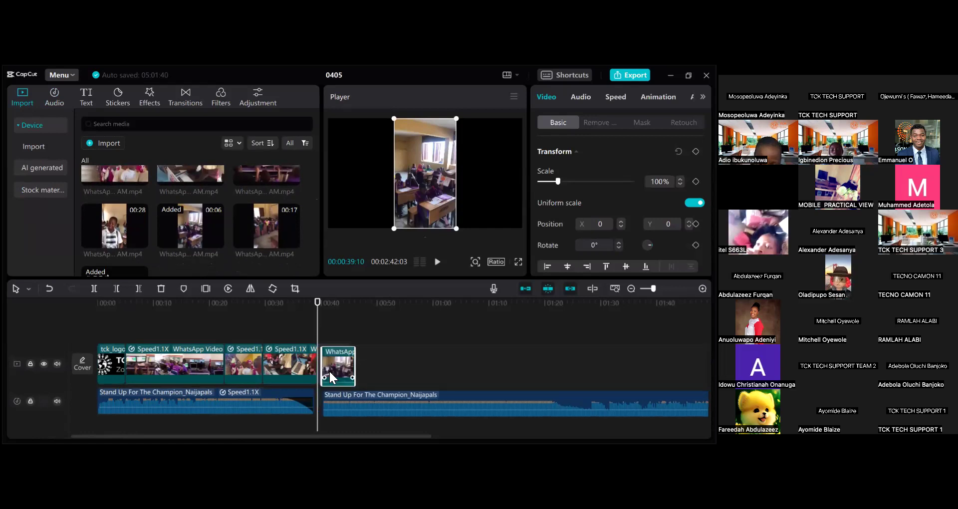
# Step: Lower the volume of the second music part to -57.3 dB
pyautogui.click(325, 397)
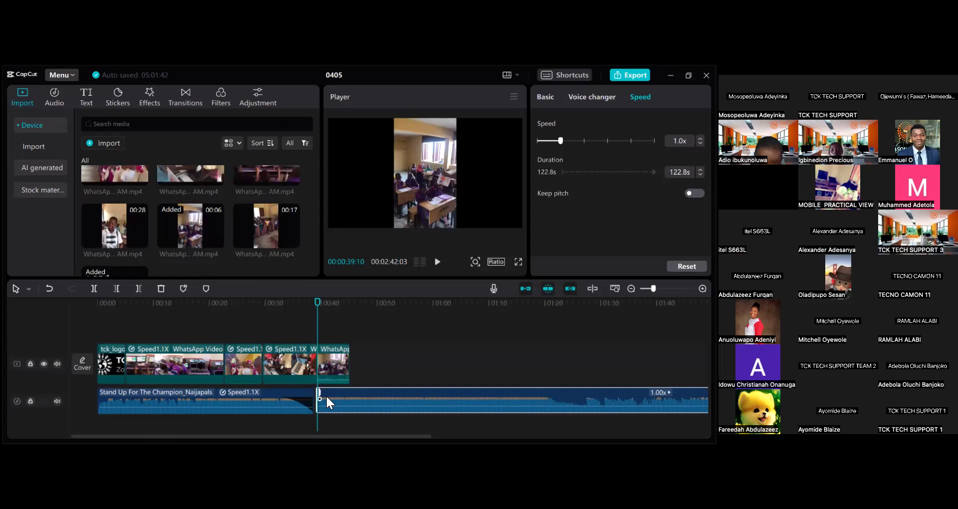
pyautogui.click(400, 348)
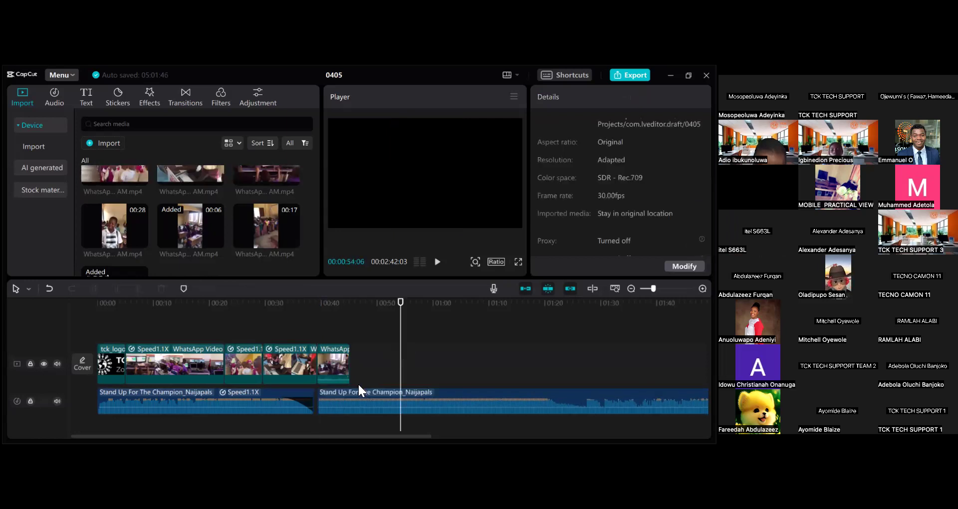
pyautogui.click(344, 397)
pyautogui.moveTo(346, 399); pyautogui.dragTo(350, 399)
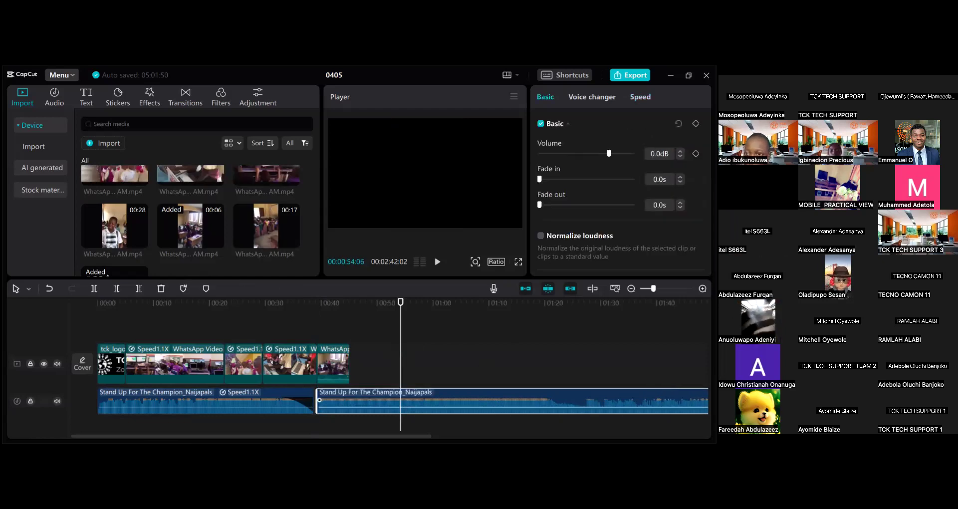
pyautogui.moveTo(609, 154); pyautogui.dragTo(543, 153)
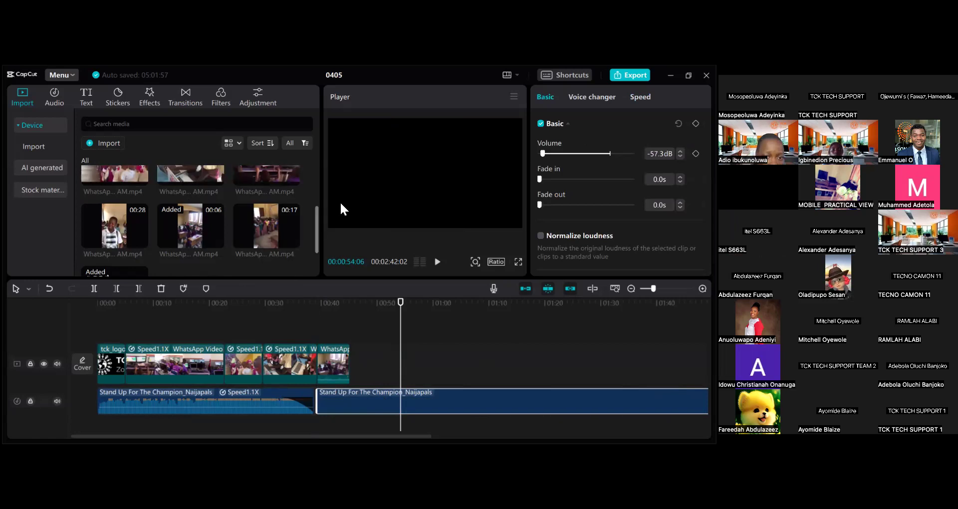
# Step: Add the 17-second classroom clip from the imported media directly after the 6-second clip on the main track
pyautogui.moveTo(317, 236)
pyautogui.mouseDown()
pyautogui.moveTo(318, 205)
pyautogui.moveTo(317, 231)
pyautogui.mouseUp()
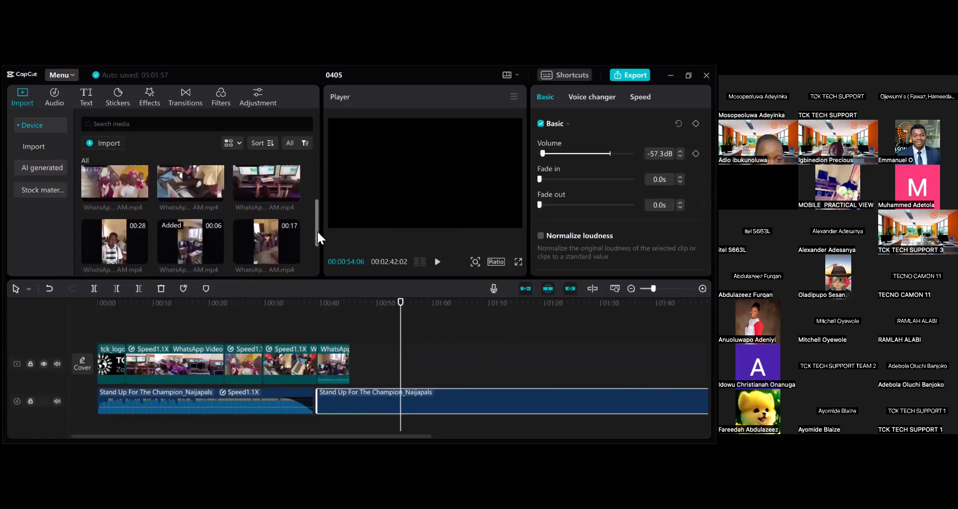
pyautogui.moveTo(388, 363); pyautogui.dragTo(351, 365)
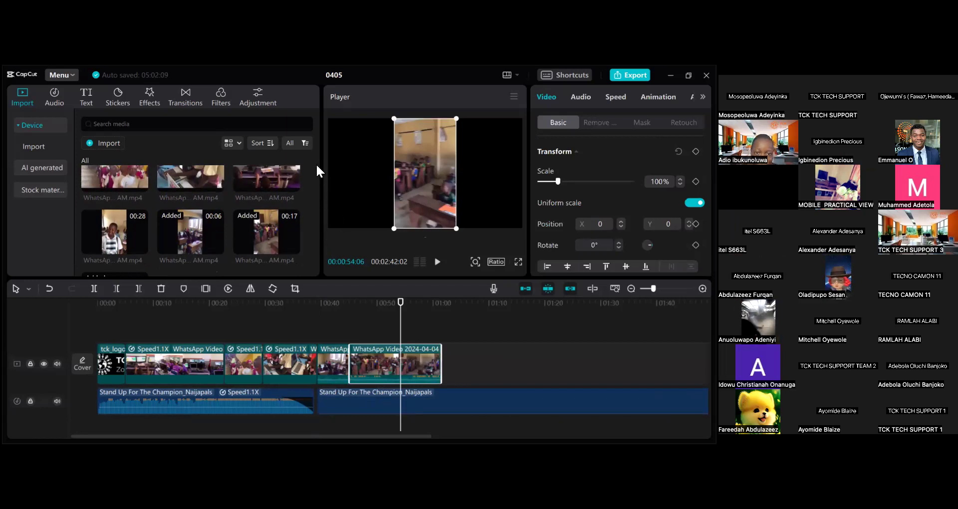
pyautogui.scroll(-5, 313, 188)
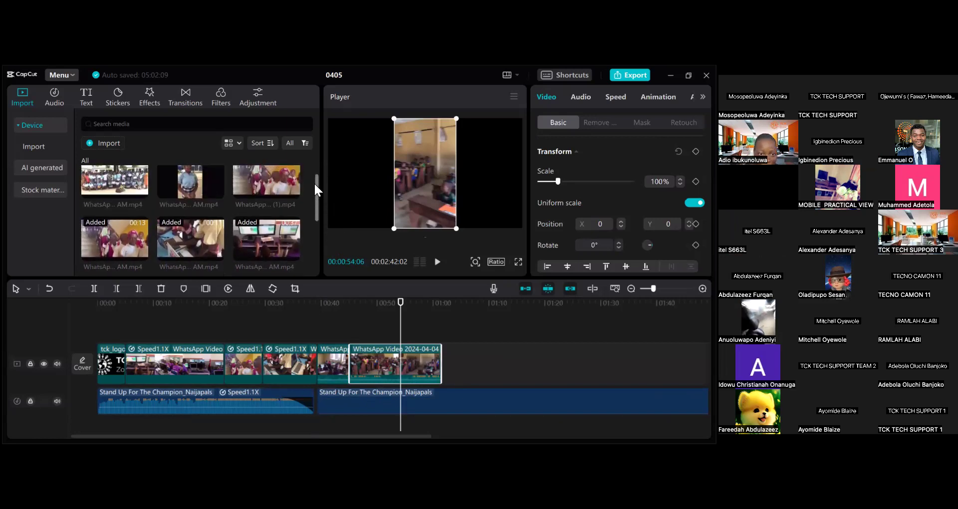
pyautogui.scroll(-5, 308, 211)
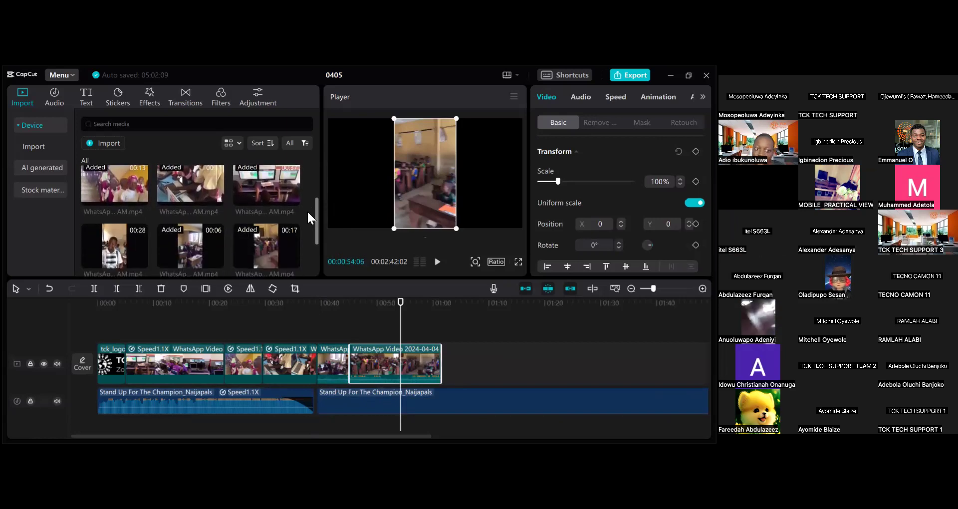
pyautogui.scroll(5, 310, 200)
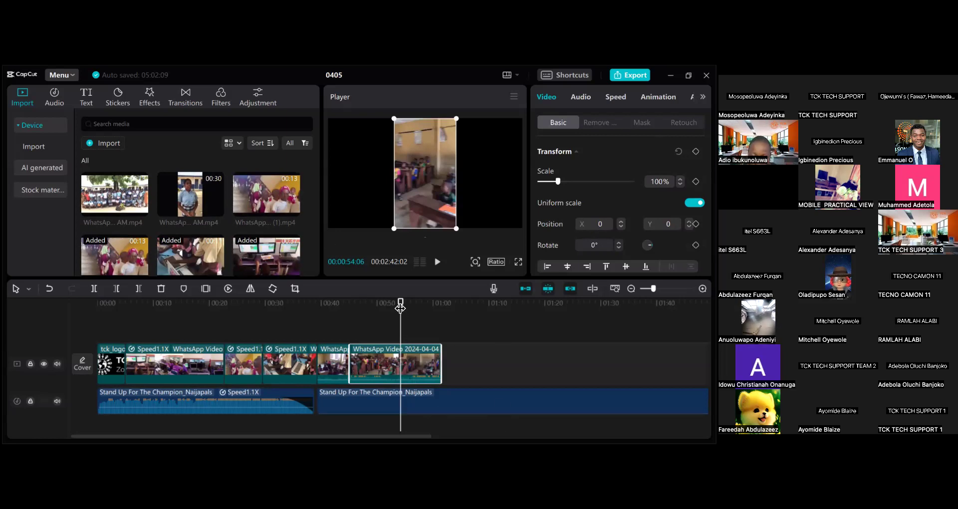
# Step: Play the project from the start of the 6-second classroom clip and lower that clip's volume to -58.9 dB
pyautogui.moveTo(400, 299); pyautogui.dragTo(318, 300)
pyautogui.moveTo(393, 359); pyautogui.dragTo(397, 359)
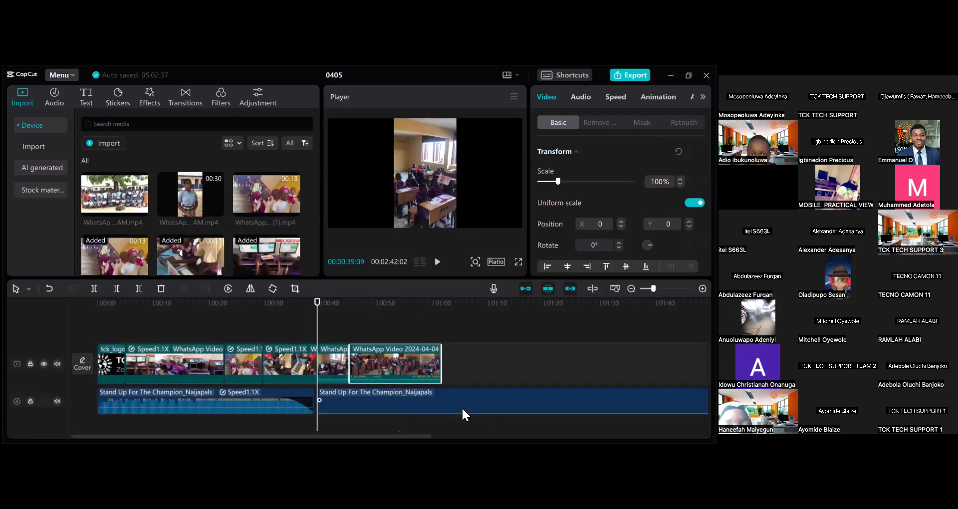
pyautogui.click(441, 265)
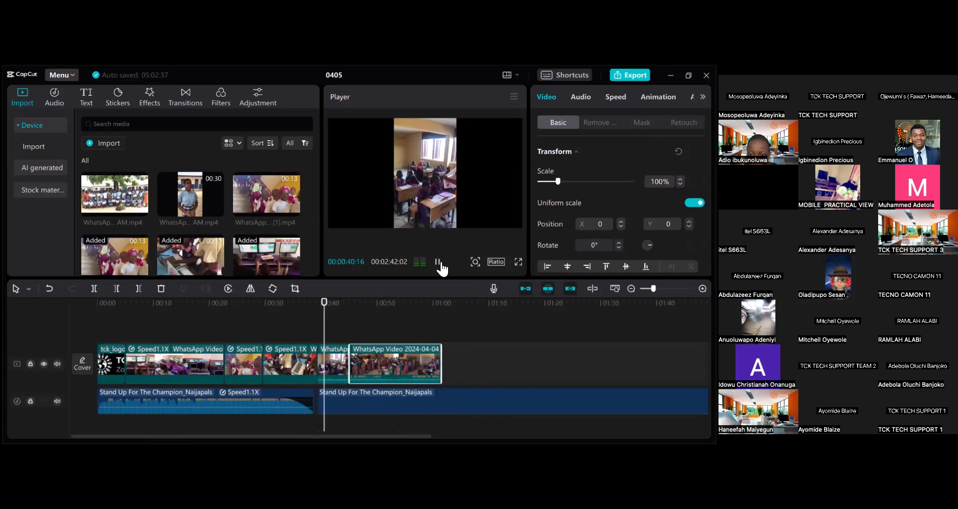
pyautogui.click(339, 366)
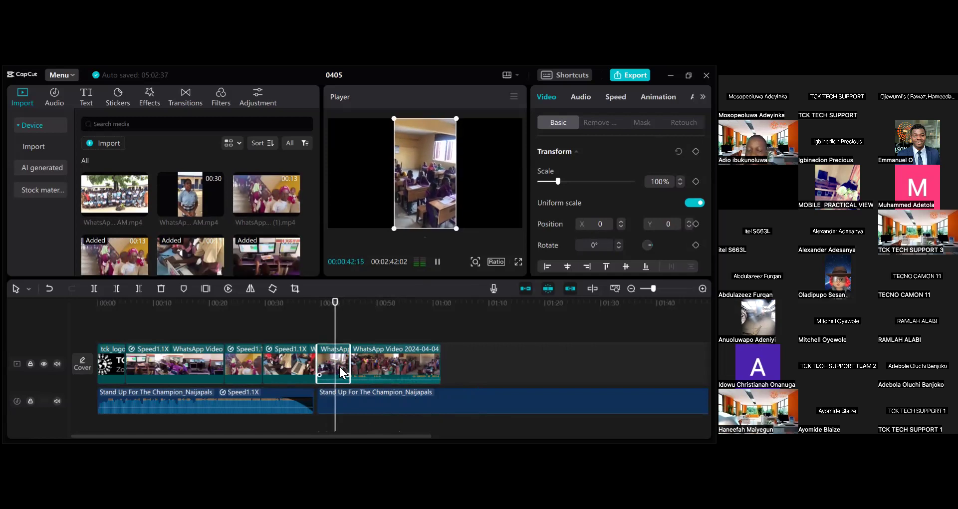
pyautogui.click(439, 263)
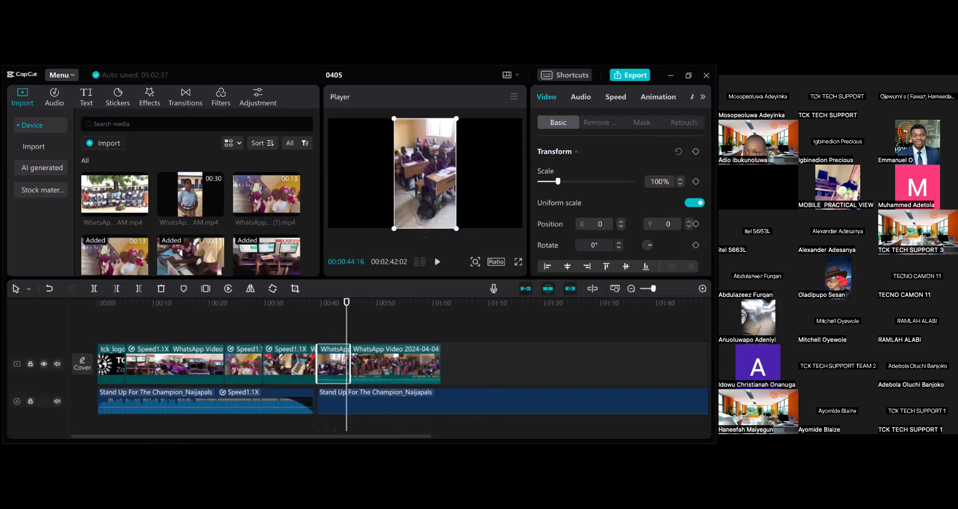
pyautogui.click(581, 97)
pyautogui.moveTo(609, 181); pyautogui.dragTo(540, 181)
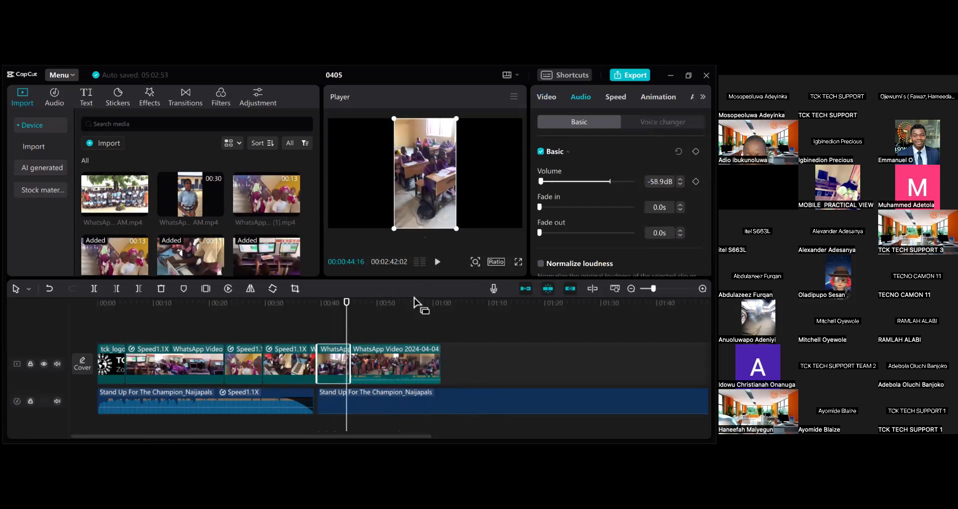
# Step: Play the last classroom clip from its beginning and trim its end back to 00:00:51:28
pyautogui.click(387, 367)
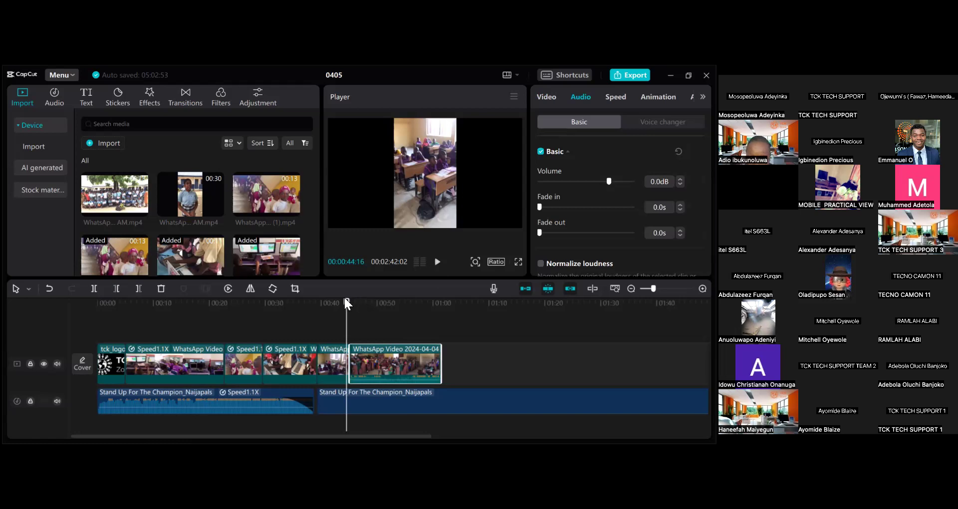
pyautogui.moveTo(352, 299); pyautogui.dragTo(355, 307)
pyautogui.click(438, 262)
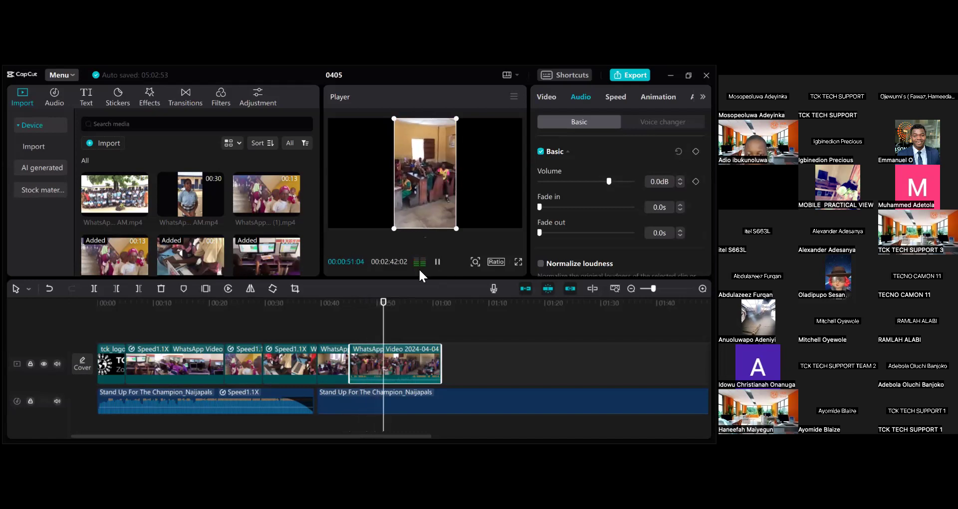
pyautogui.click(435, 263)
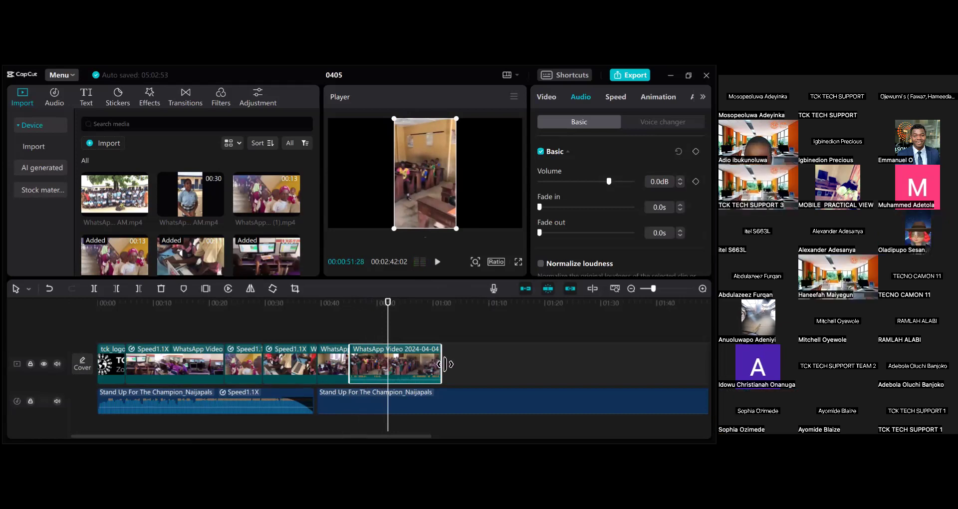
pyautogui.moveTo(442, 364); pyautogui.dragTo(388, 372)
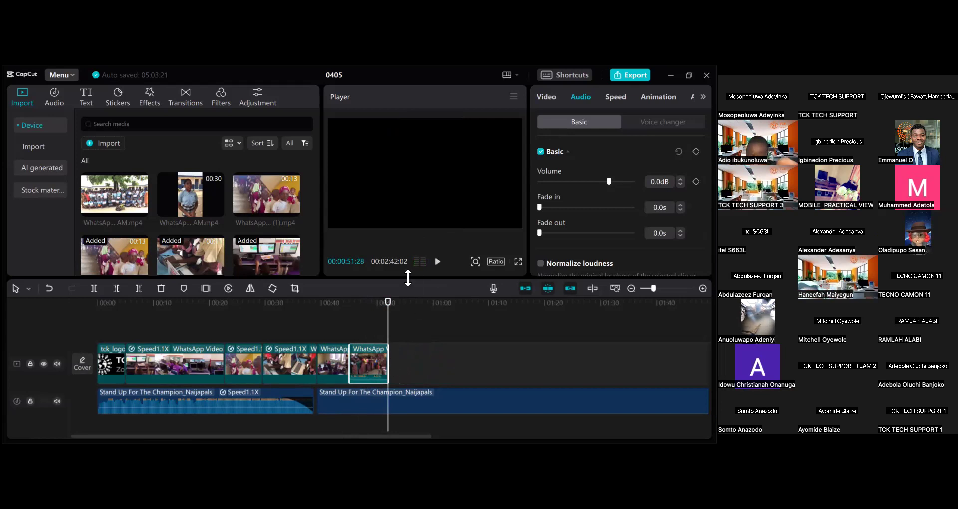
# Step: Replay the last two clips and shorten the end of the last classroom clip further to about 00:00:50:05
pyautogui.moveTo(389, 306); pyautogui.dragTo(319, 311)
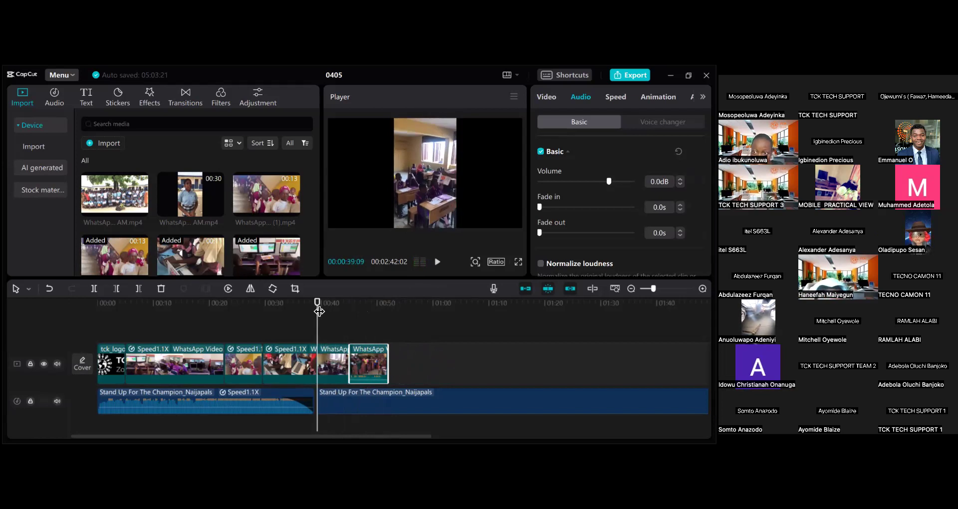
pyautogui.press('space')
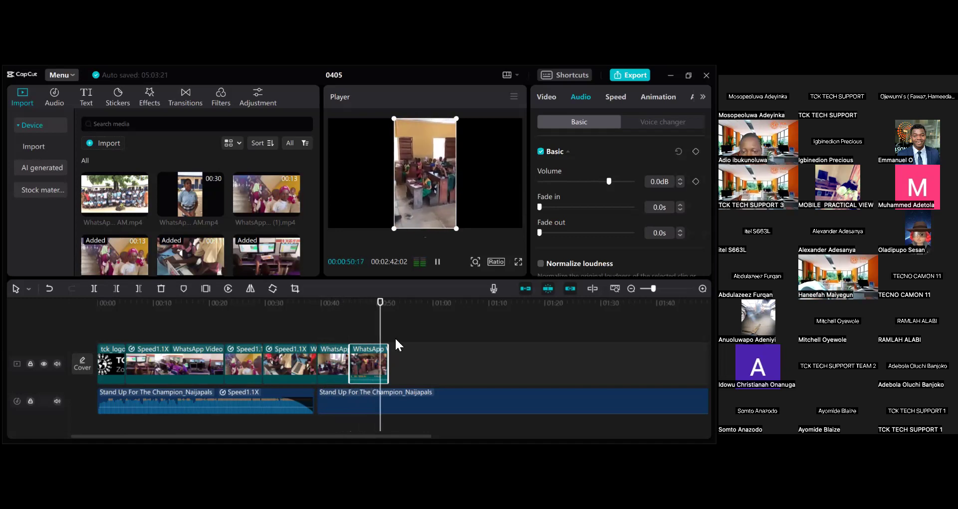
pyautogui.press('space')
pyautogui.moveTo(392, 359); pyautogui.dragTo(385, 355)
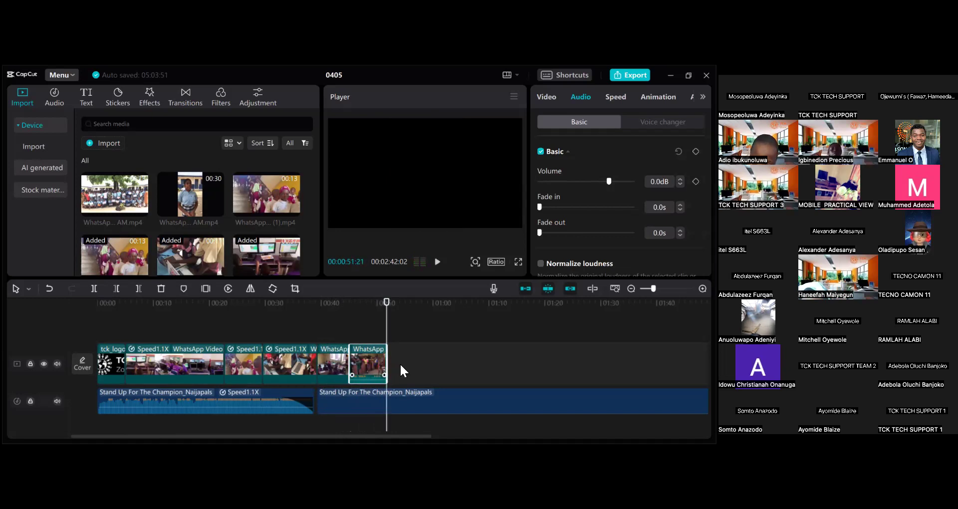
pyautogui.click(400, 366)
pyautogui.moveTo(386, 367); pyautogui.dragTo(378, 367)
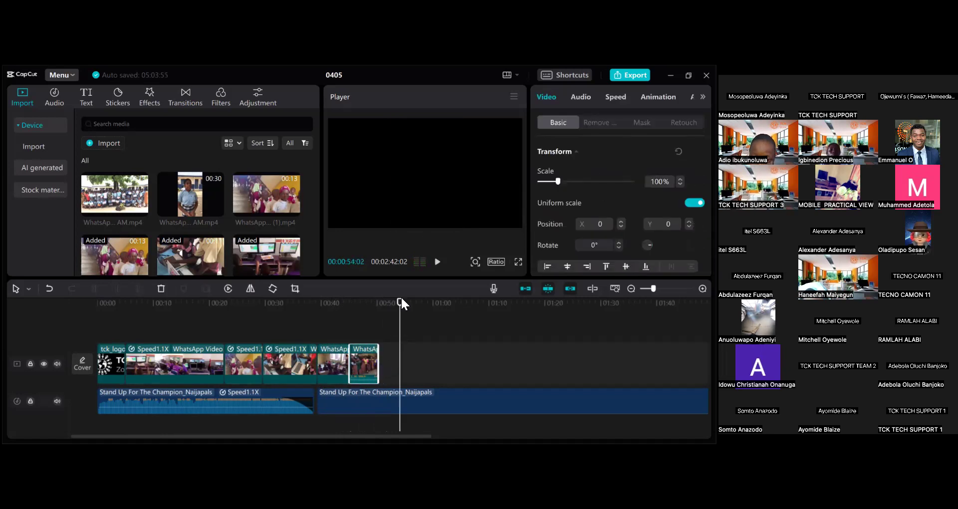
pyautogui.moveTo(400, 302); pyautogui.dragTo(354, 311)
pyautogui.press('space')
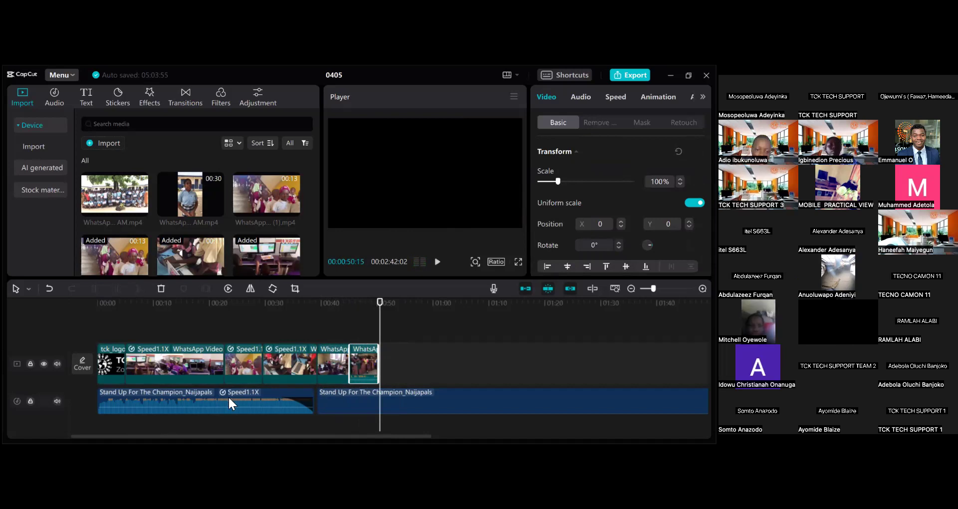
# Step: Trim the end of the first music part to 00:00:33:13 and place the playhead there
pyautogui.click(307, 405)
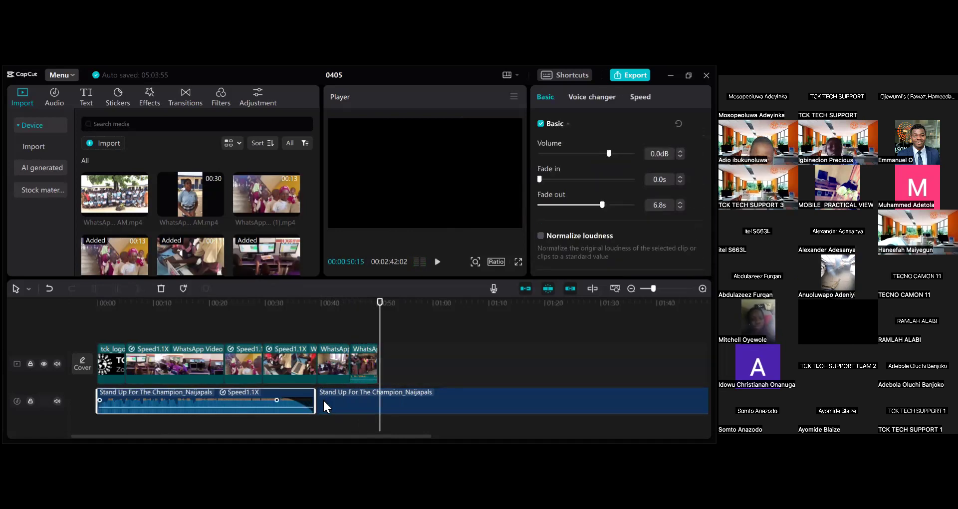
pyautogui.moveTo(310, 407); pyautogui.dragTo(285, 407)
pyautogui.moveTo(379, 301); pyautogui.dragTo(287, 297)
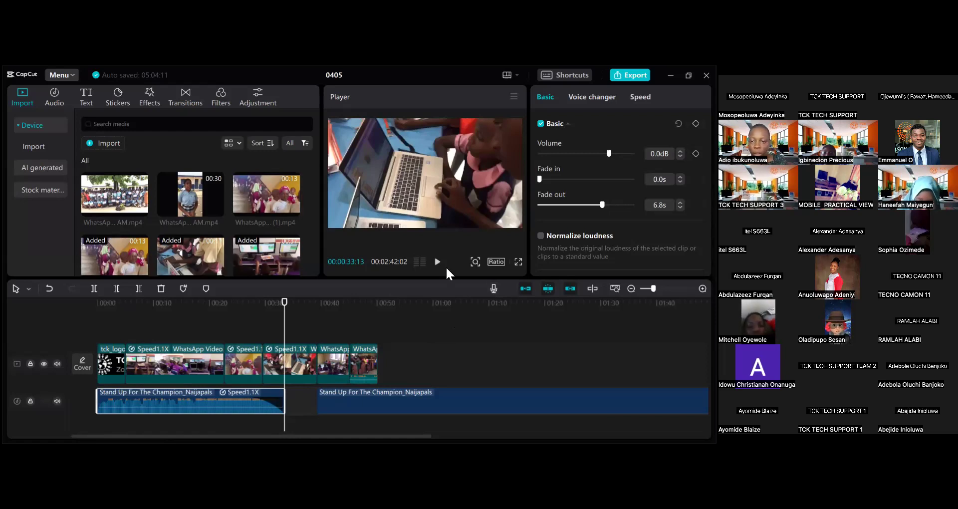
# Step: Record a voiceover of about 10 seconds from the end of the first music part and close the recorder
pyautogui.click(493, 288)
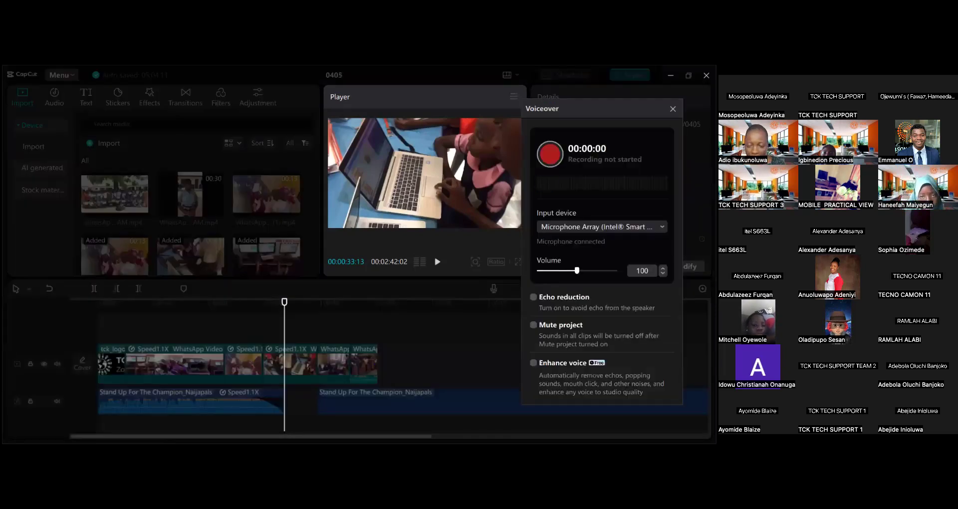
pyautogui.click(550, 155)
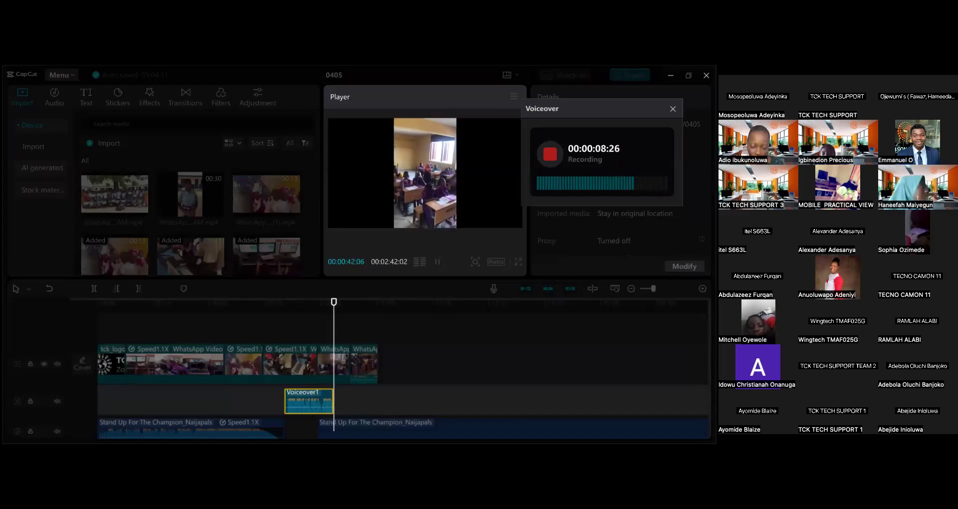
pyautogui.press('space')
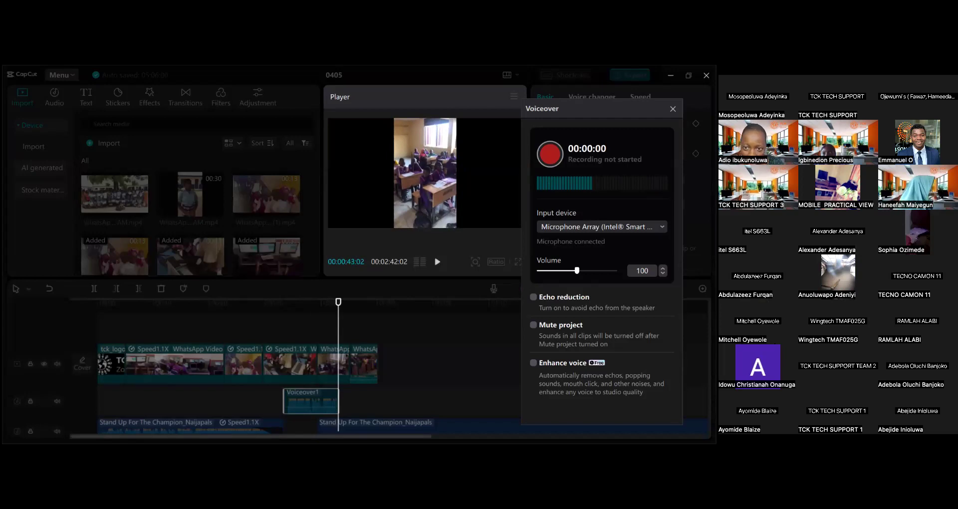
pyautogui.press('Escape')
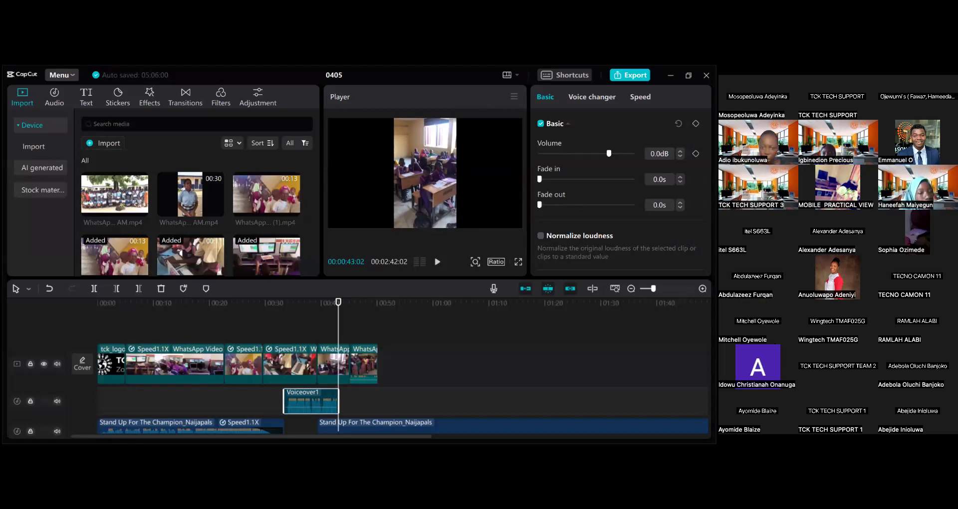
pyautogui.click(352, 389)
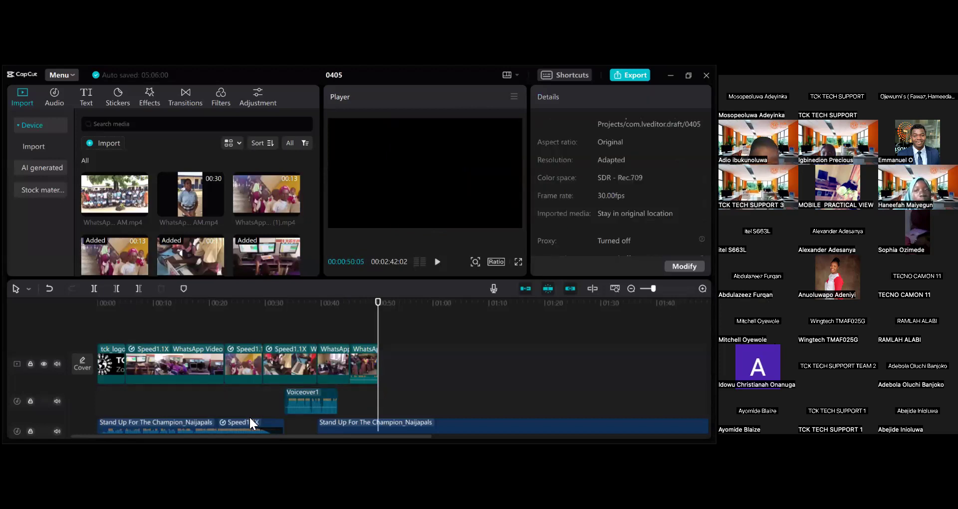
# Step: Shift the voiceover about one second later on its track and play the project from the start
pyautogui.moveTo(307, 396); pyautogui.dragTo(310, 393)
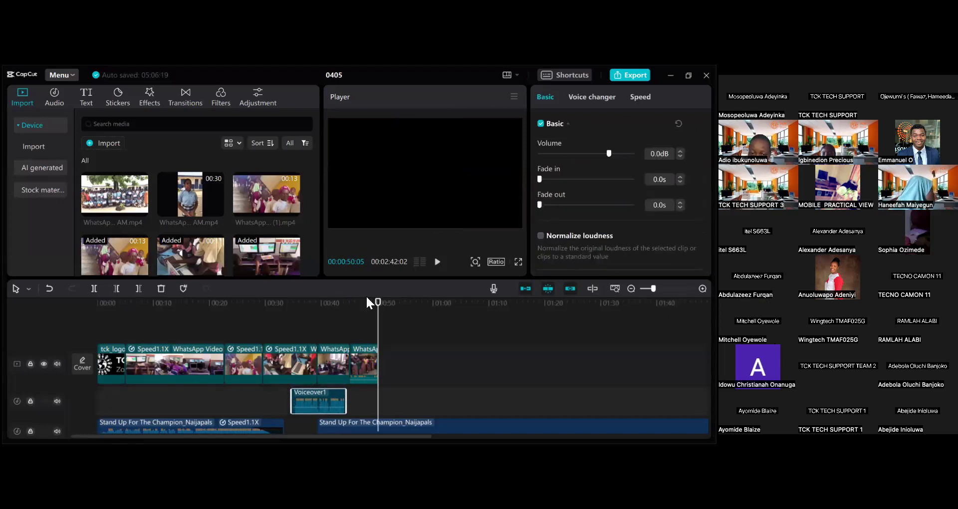
pyautogui.moveTo(380, 306); pyautogui.dragTo(86, 292)
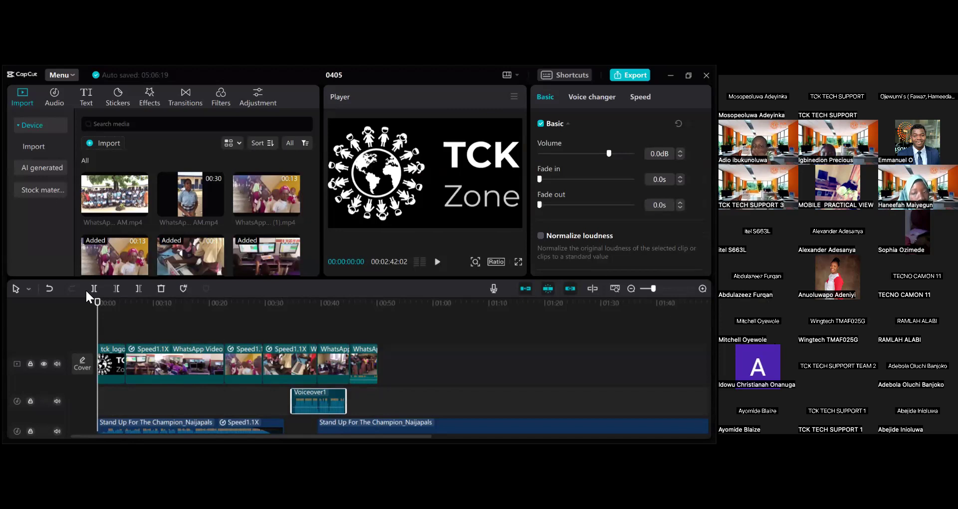
pyautogui.press('space')
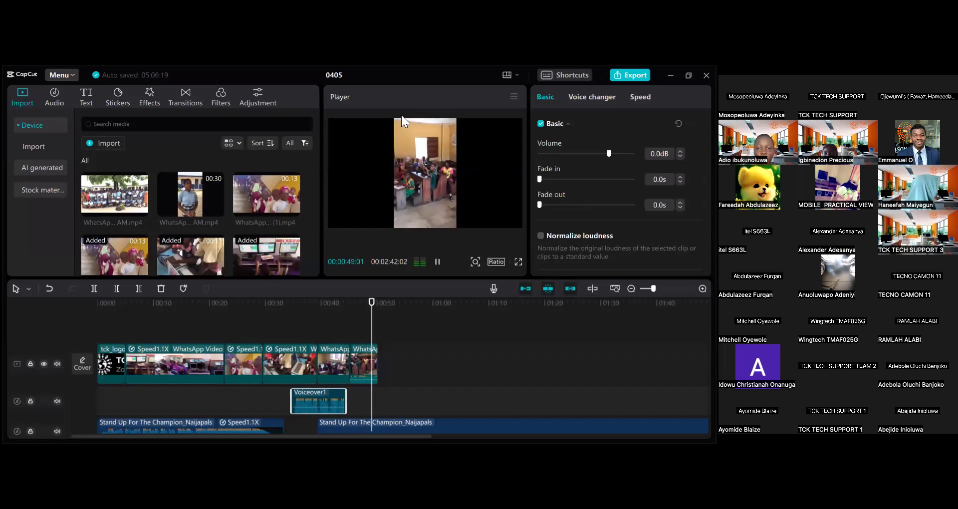
pyautogui.click(441, 268)
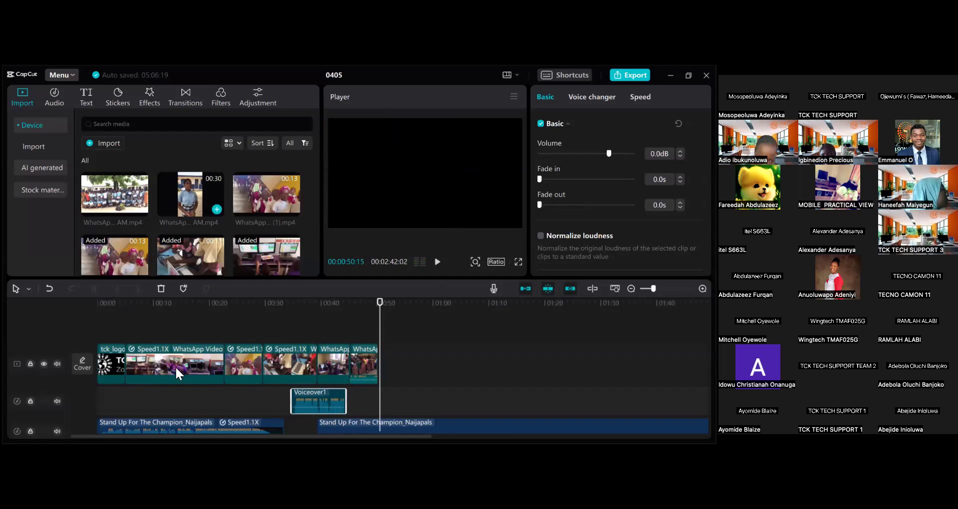
# Step: Move the first music part onto the voiceover's track, just before the voiceover
pyautogui.moveTo(175, 424); pyautogui.dragTo(175, 396)
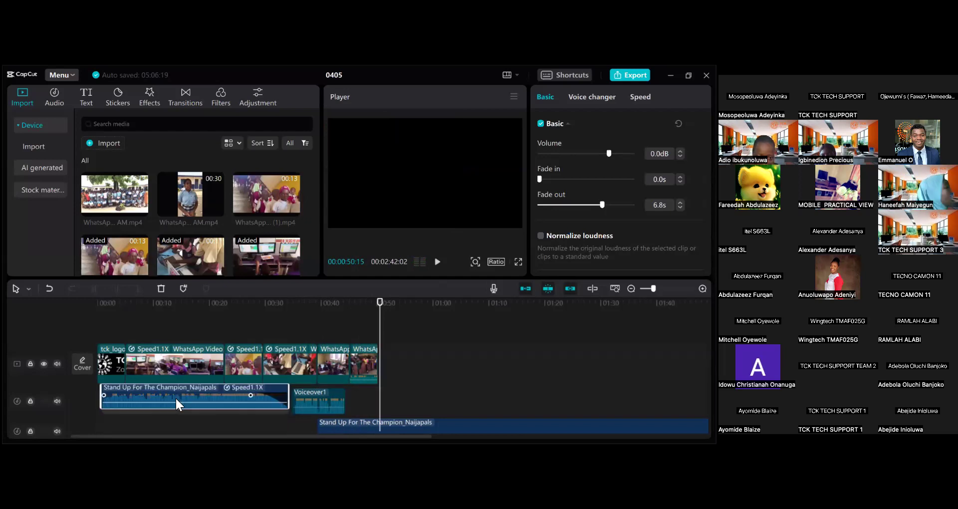
pyautogui.click(316, 396)
pyautogui.moveTo(325, 397); pyautogui.dragTo(322, 398)
pyautogui.click(391, 406)
pyautogui.click(405, 405)
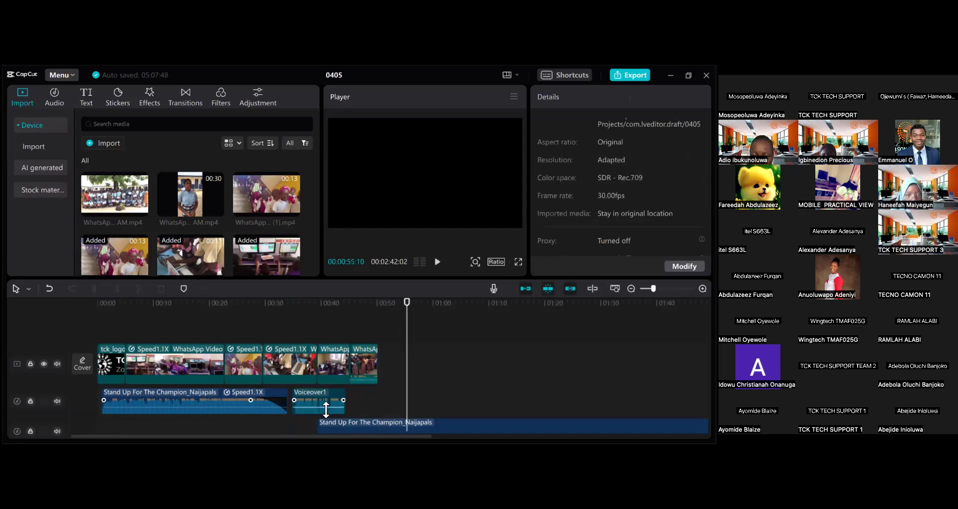
# Step: Give the voiceover a 2.0 s fade-out and trim the end of the 6-second classroom clip to roughly the voiceover's end
pyautogui.click(326, 408)
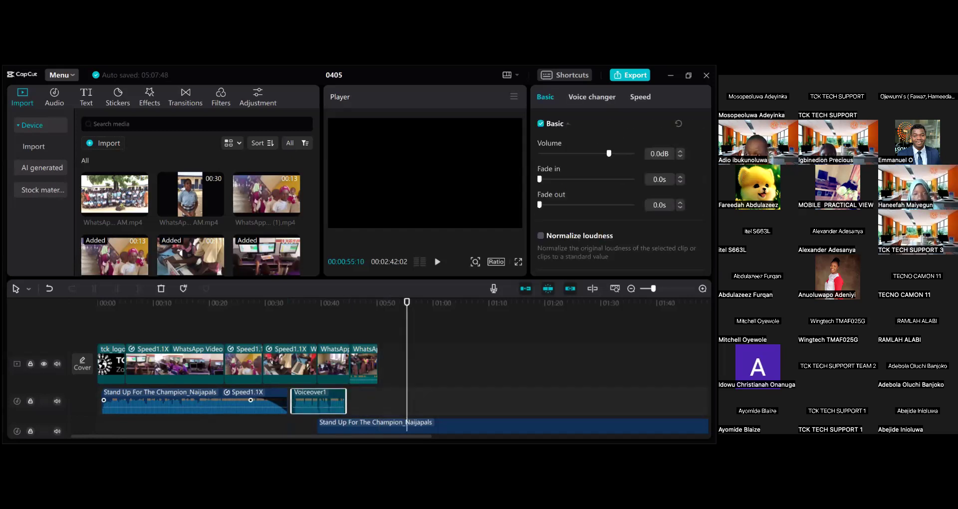
pyautogui.moveTo(548, 204); pyautogui.dragTo(559, 204)
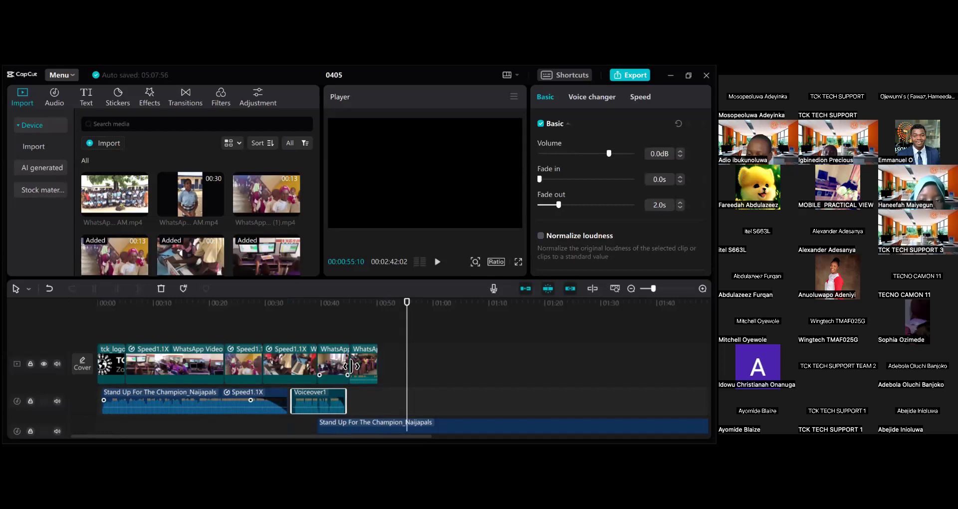
pyautogui.moveTo(351, 366); pyautogui.dragTo(351, 366)
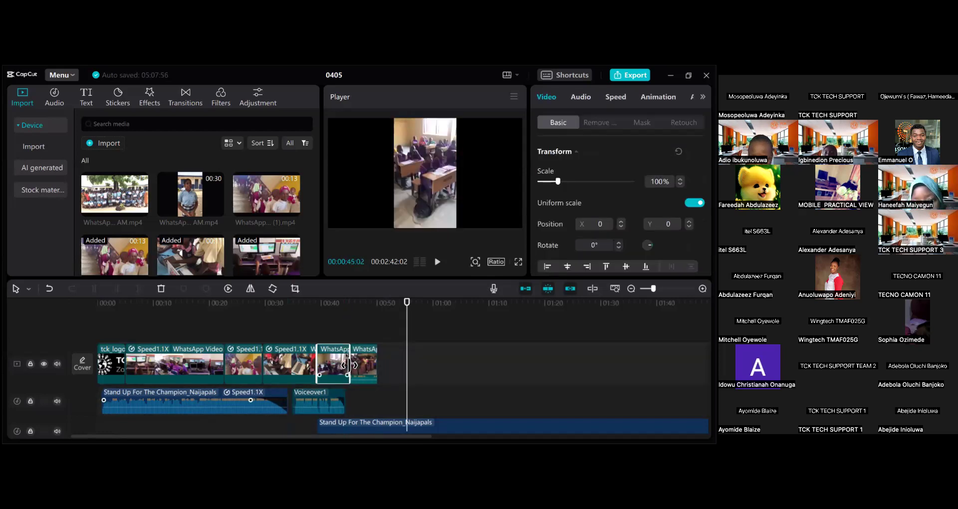
pyautogui.moveTo(305, 407)
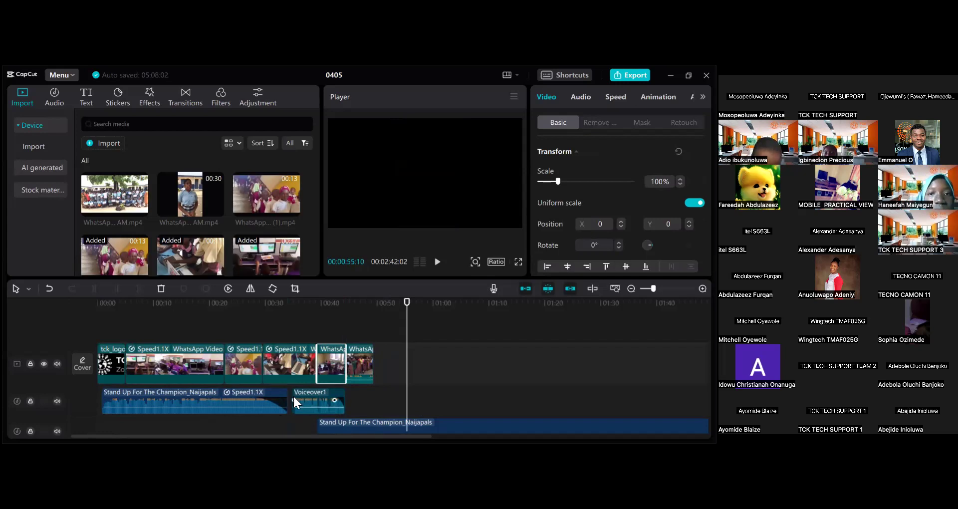
pyautogui.click(294, 397)
pyautogui.moveTo(298, 397); pyautogui.dragTo(306, 397)
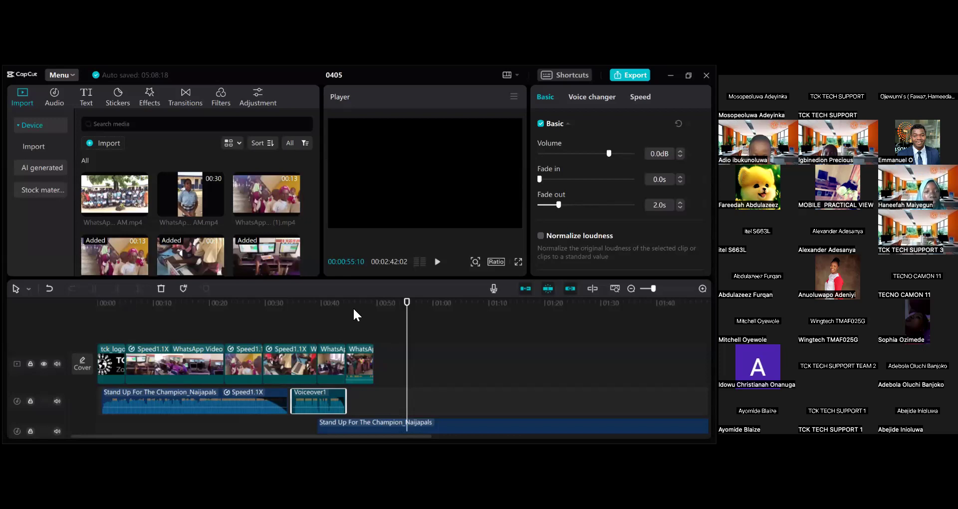
# Step: Align the first music part with the very start of the timeline and extend its end up to the voiceover's beginning
pyautogui.moveTo(407, 303); pyautogui.dragTo(214, 303)
pyautogui.moveTo(112, 310); pyautogui.dragTo(80, 308)
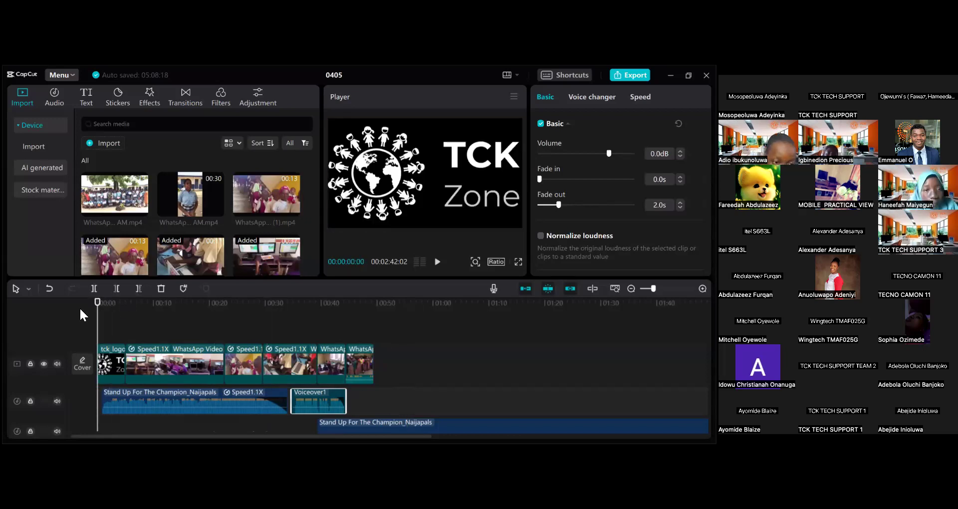
pyautogui.moveTo(168, 402); pyautogui.dragTo(163, 396)
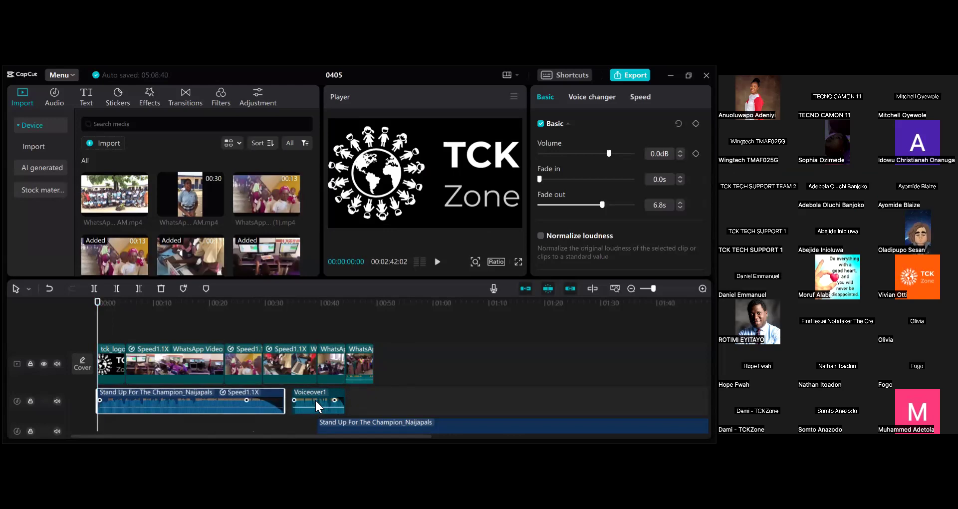
pyautogui.moveTo(288, 406); pyautogui.dragTo(295, 406)
pyautogui.click(425, 395)
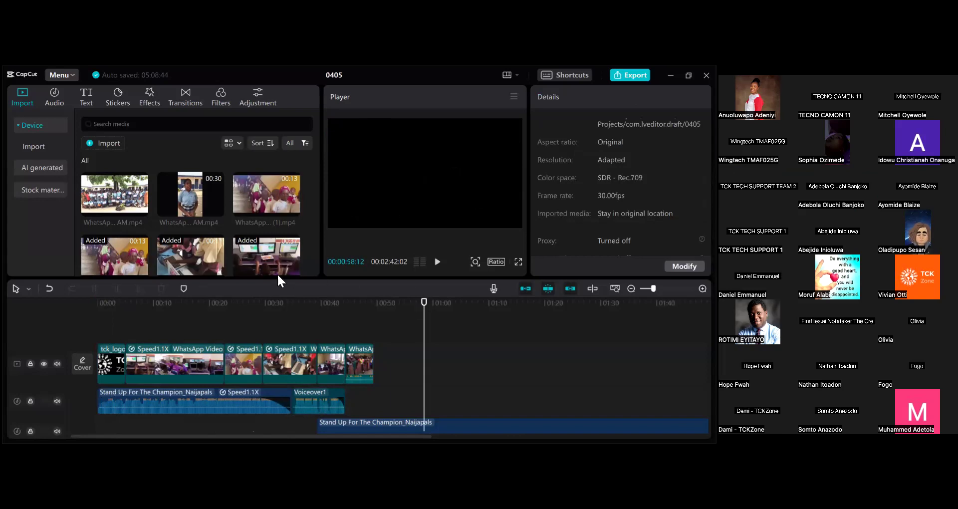
# Step: Play the project from the start through the end of the last classroom clip to review the edit
pyautogui.moveTo(292, 274); pyautogui.dragTo(404, 302)
pyautogui.moveTo(346, 311); pyautogui.dragTo(98, 303)
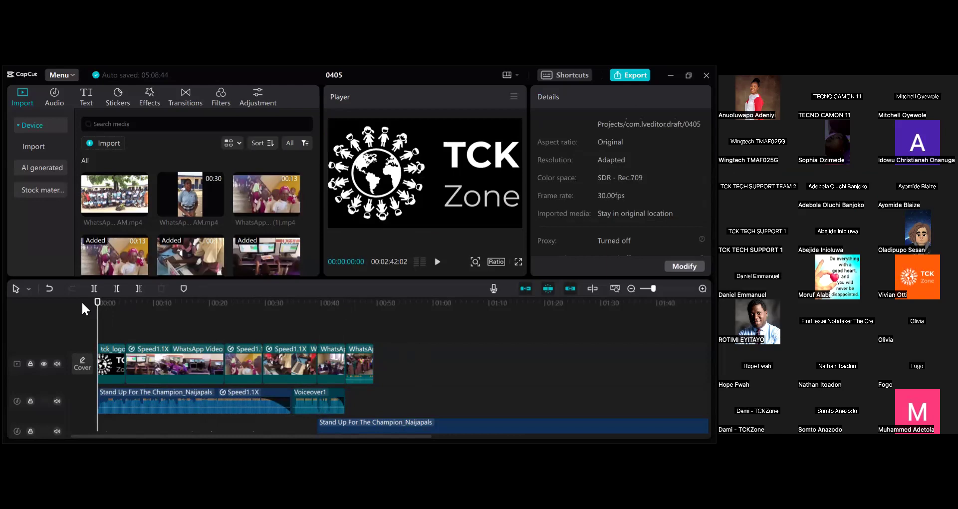
pyautogui.press('space')
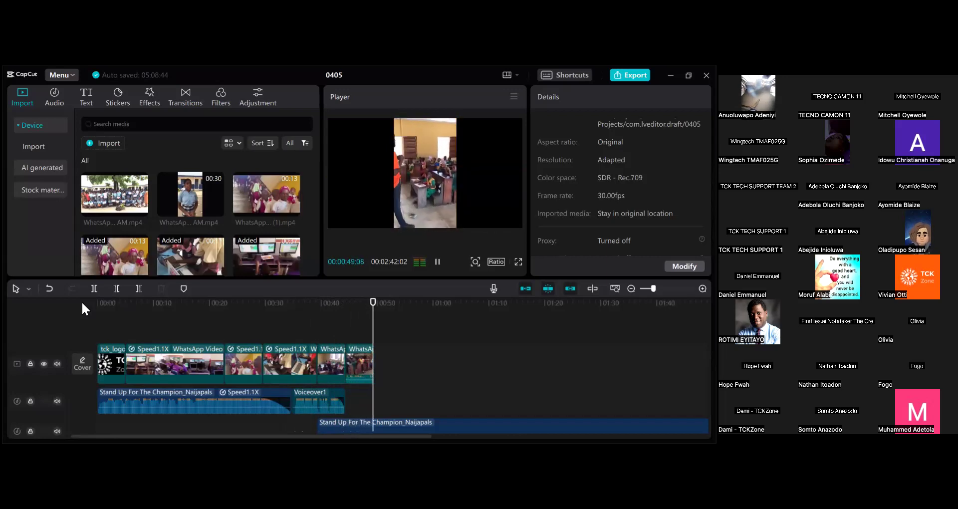
pyautogui.press('space')
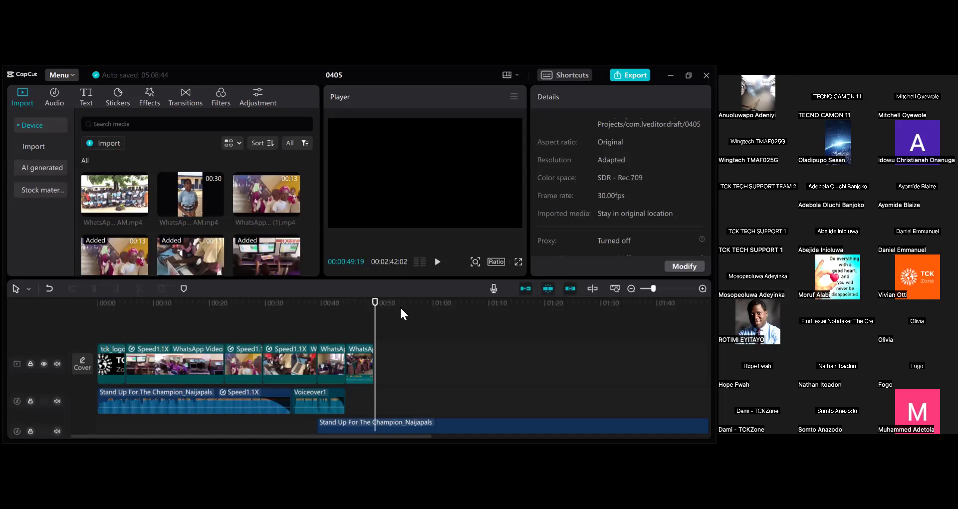
# Step: Trim the end of the computer-room clip back to 00:00:19:10
pyautogui.moveTo(376, 303); pyautogui.dragTo(208, 327)
pyautogui.click(208, 372)
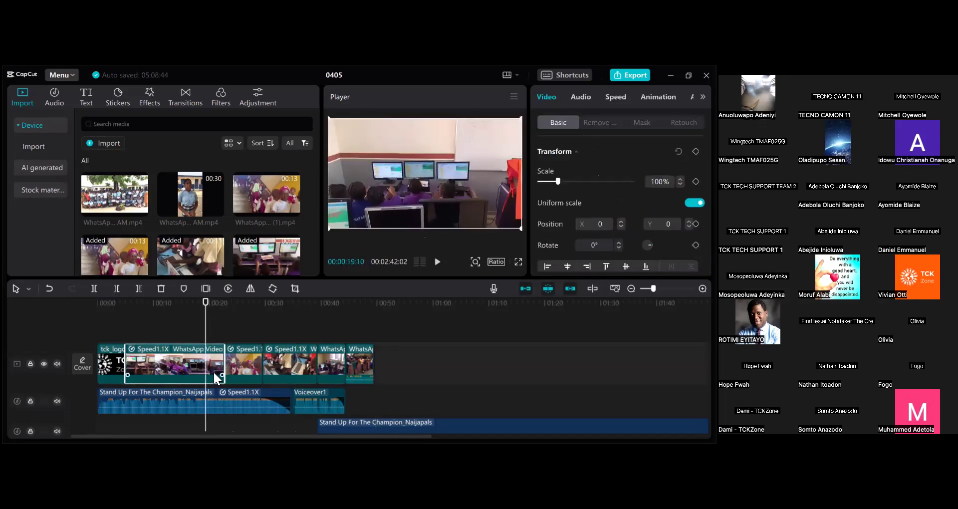
pyautogui.moveTo(224, 372); pyautogui.dragTo(205, 370)
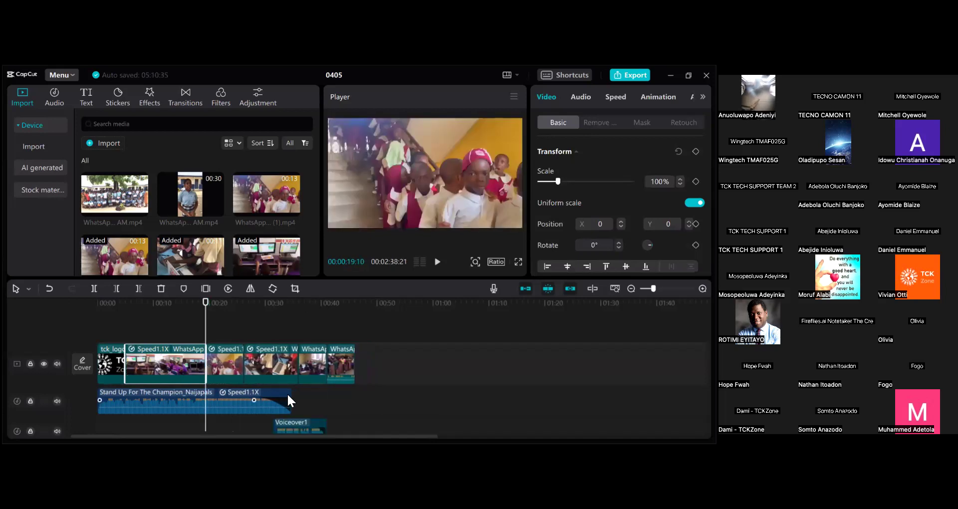
# Step: Shorten the end of the first music part to about 32 s and place the voiceover directly behind it on the same track
pyautogui.click(293, 407)
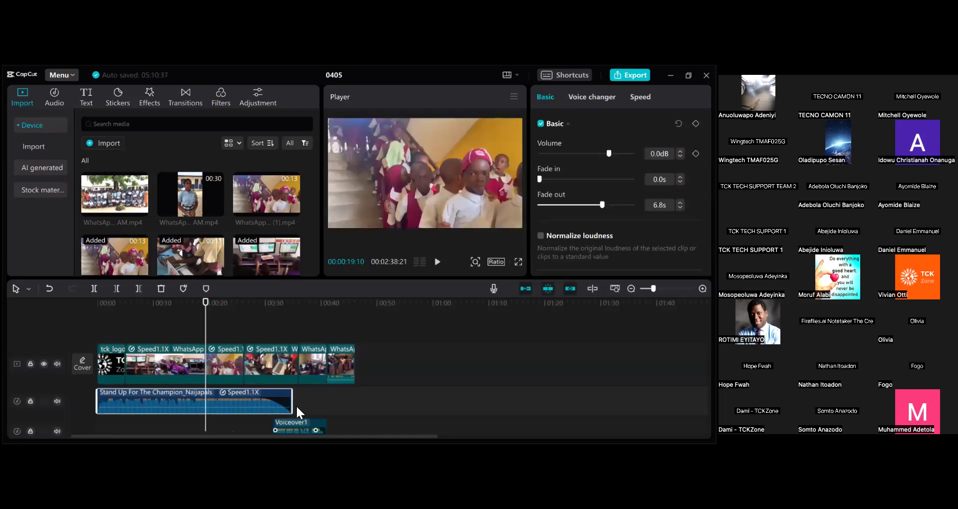
pyautogui.moveTo(293, 407)
pyautogui.mouseDown()
pyautogui.moveTo(279, 407)
pyautogui.moveTo(299, 392)
pyautogui.mouseUp()
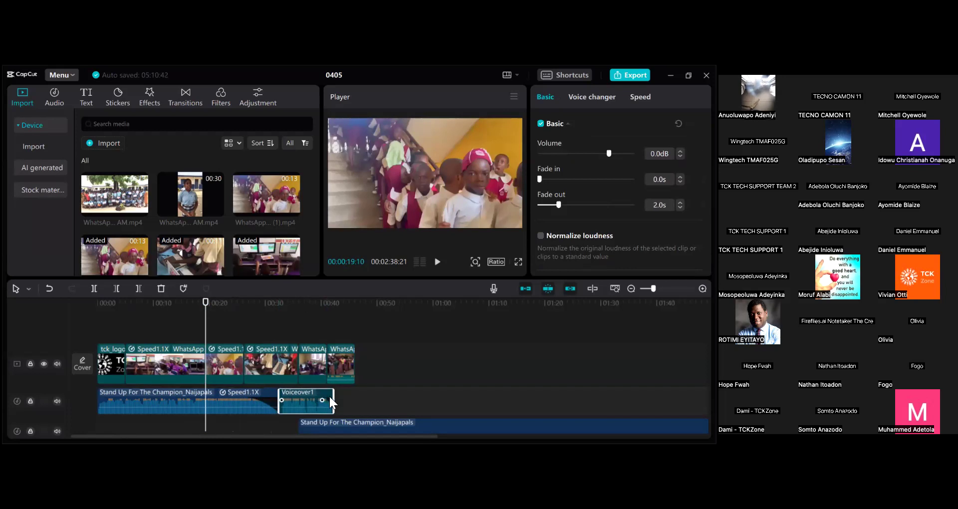
pyautogui.click(385, 382)
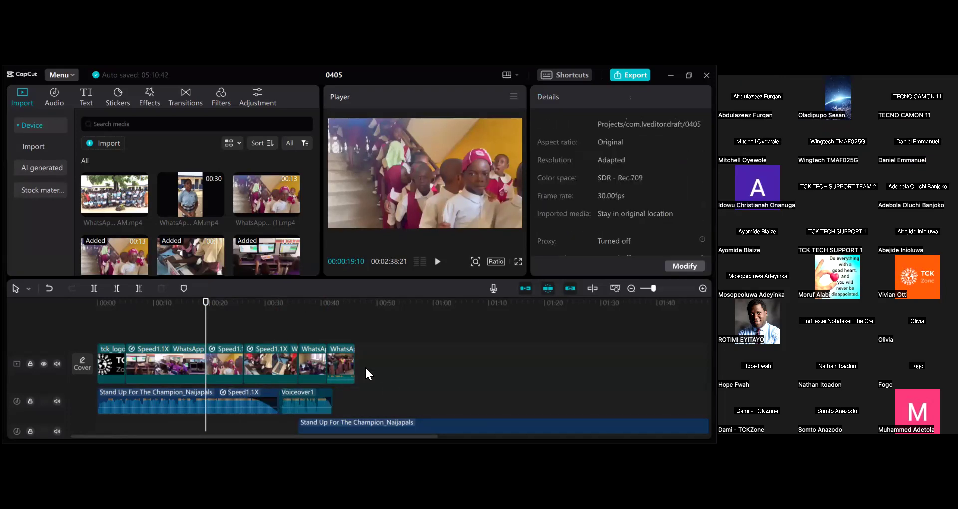
# Step: Select all timeline clips and preview the section around the voiceover's end
pyautogui.click(385, 344)
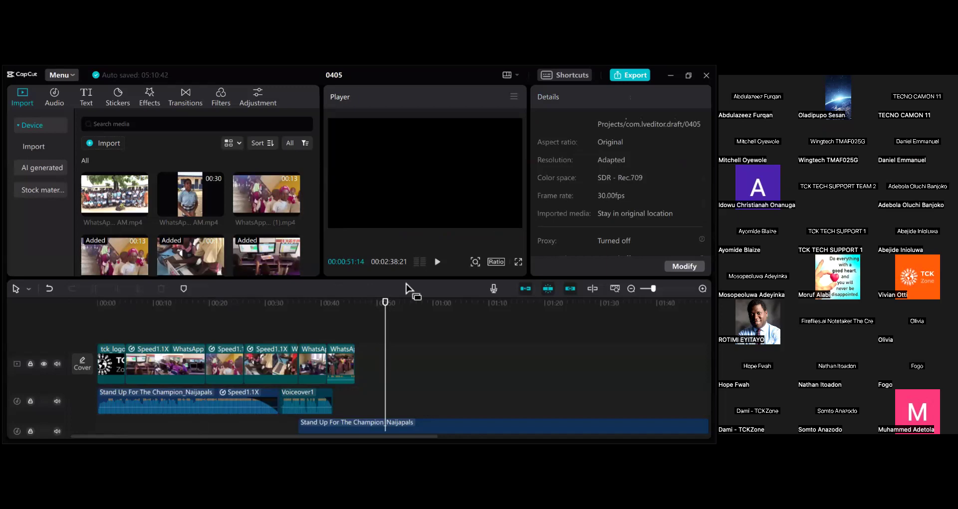
pyautogui.hotkey('ctrl', 'a')
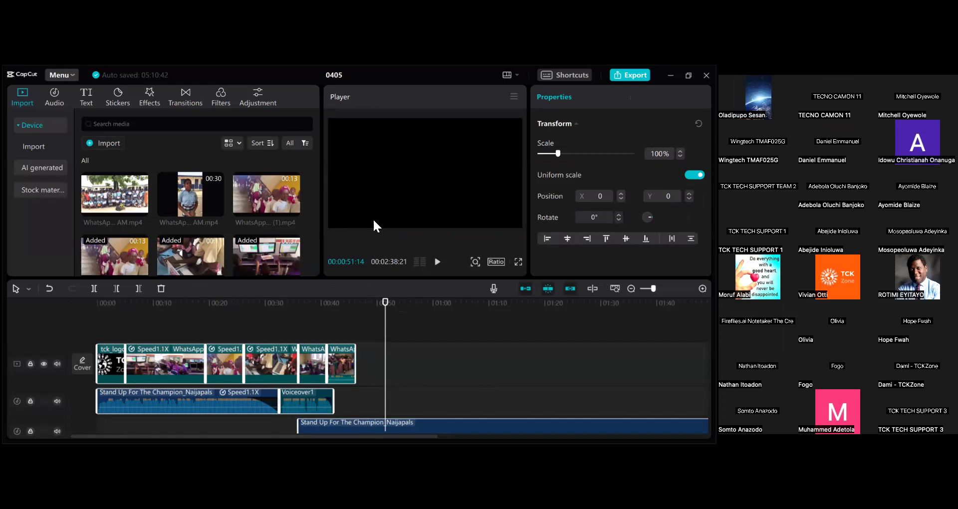
pyautogui.moveTo(387, 306); pyautogui.dragTo(367, 310)
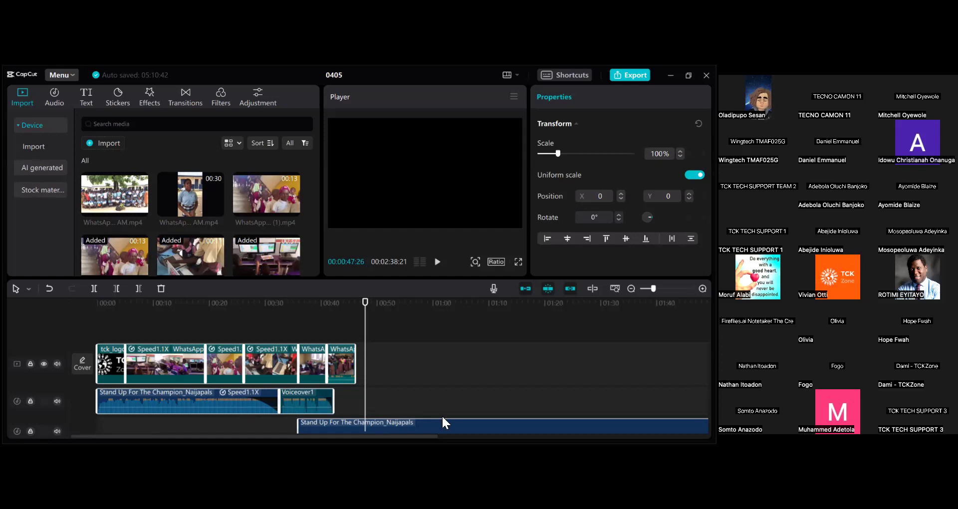
pyautogui.moveTo(370, 310); pyautogui.dragTo(313, 307)
pyautogui.click(438, 263)
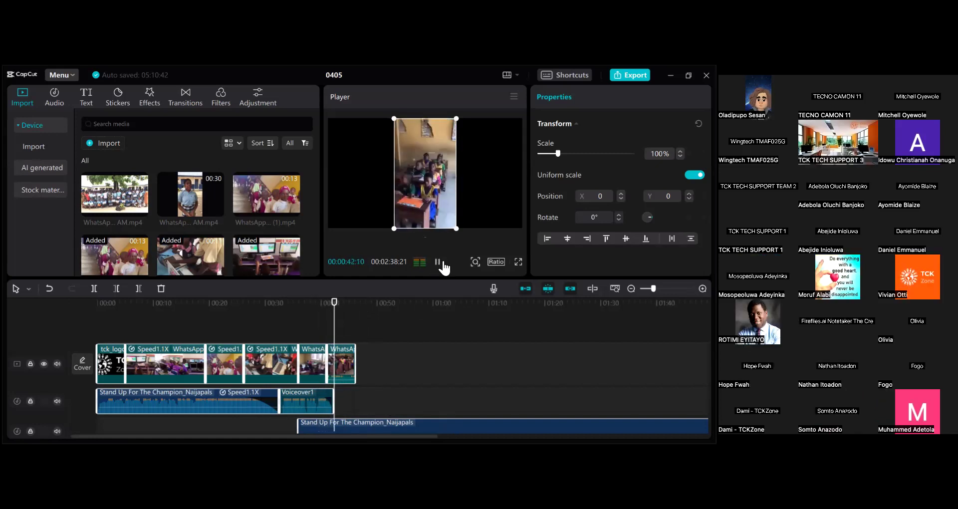
pyautogui.click(440, 263)
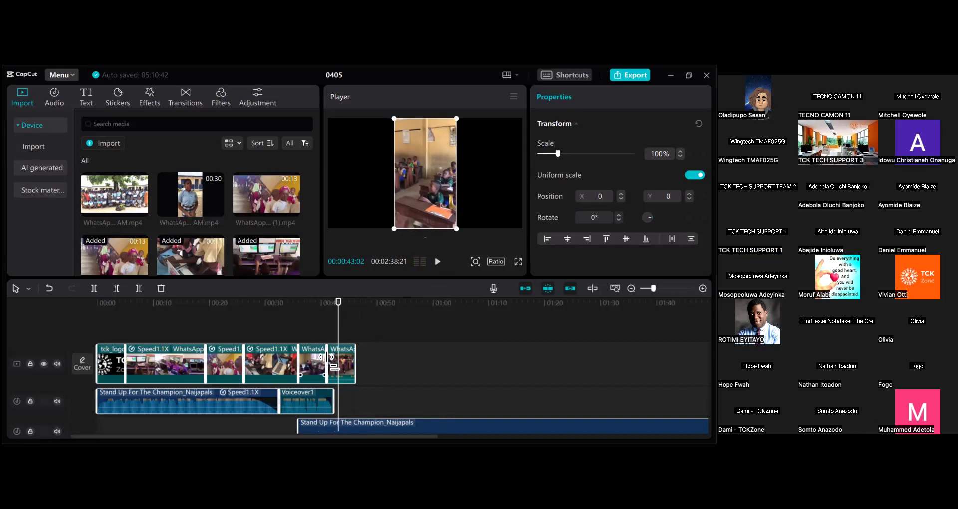
# Step: Extend the end of the computer-room clip by about 2 seconds
pyautogui.hscroll(1, 320, 362)
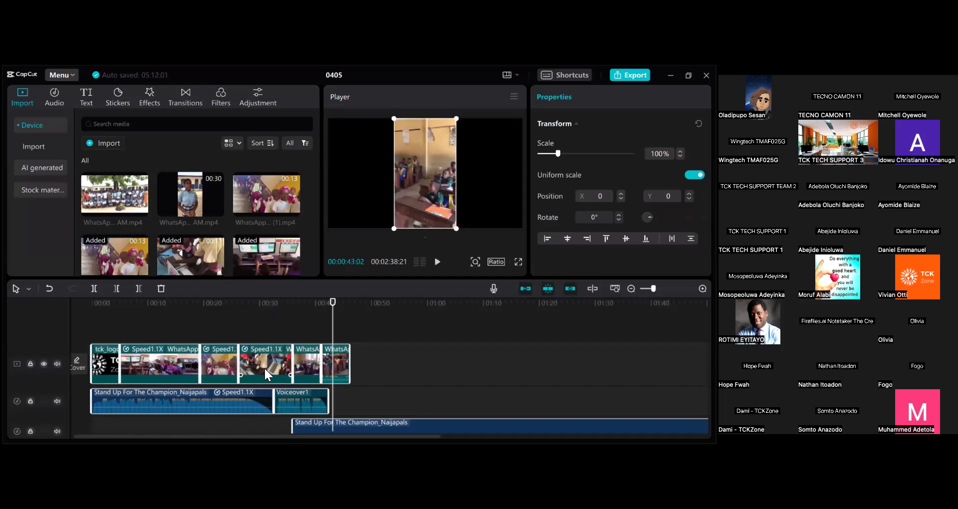
pyautogui.click(283, 364)
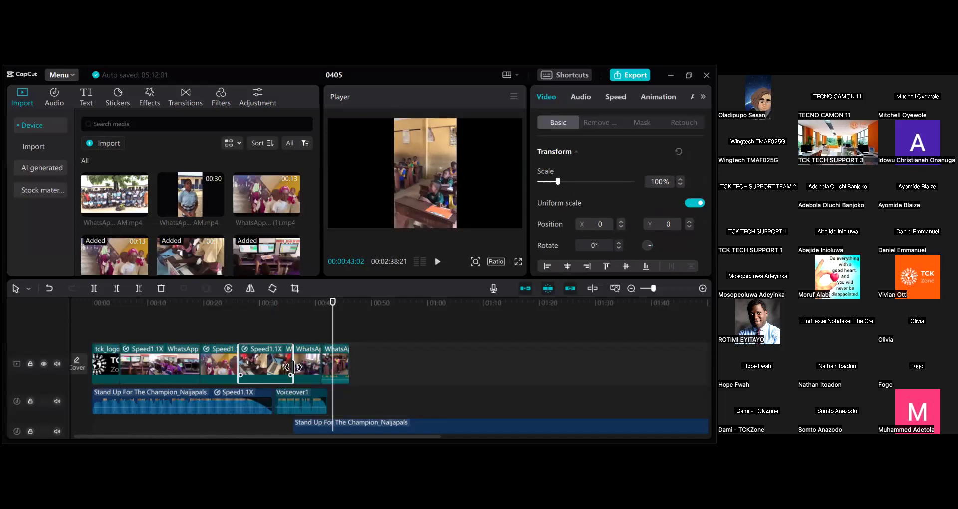
pyautogui.click(208, 367)
pyautogui.click(193, 367)
pyautogui.moveTo(201, 370); pyautogui.dragTo(209, 370)
# Step: Shift the voiceover about half a second later on its track, leaving a small gap after the first music part
pyautogui.click(289, 400)
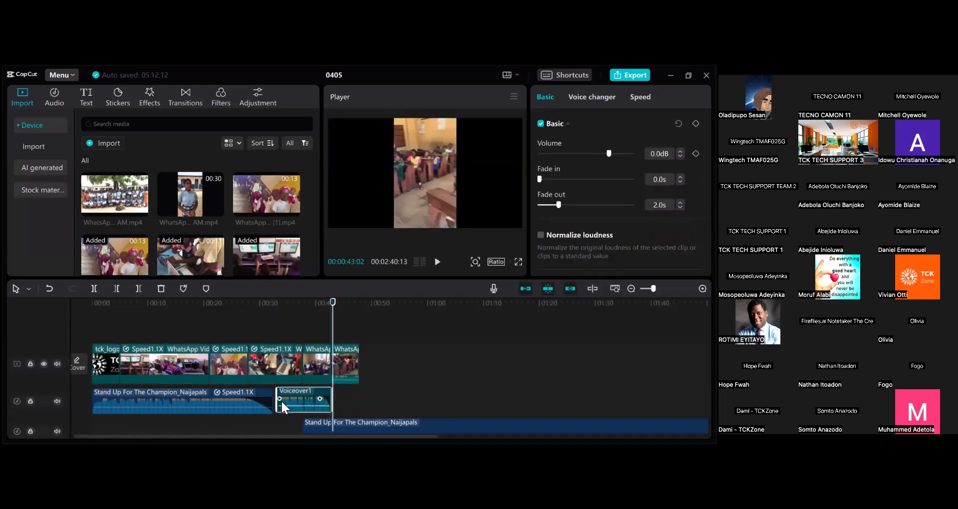
pyautogui.click(285, 400)
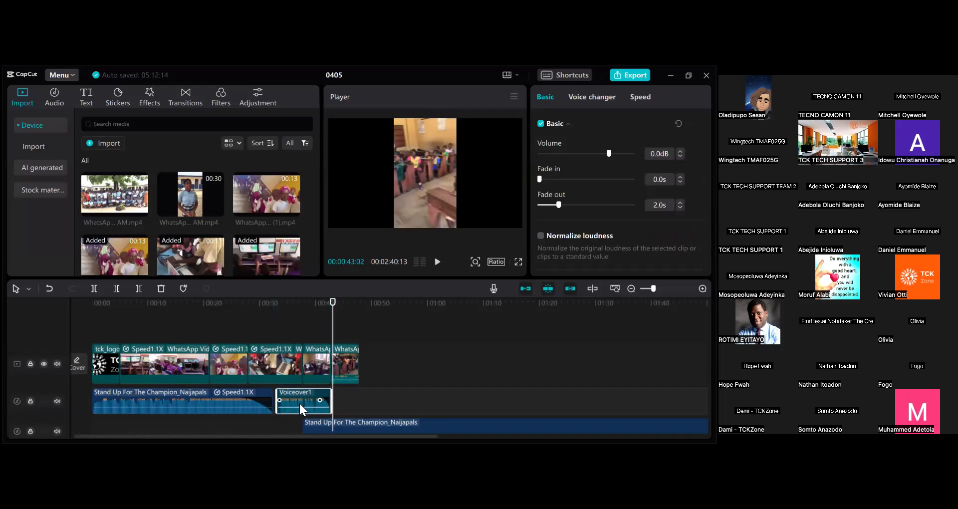
pyautogui.moveTo(293, 402); pyautogui.dragTo(295, 404)
pyautogui.click(390, 358)
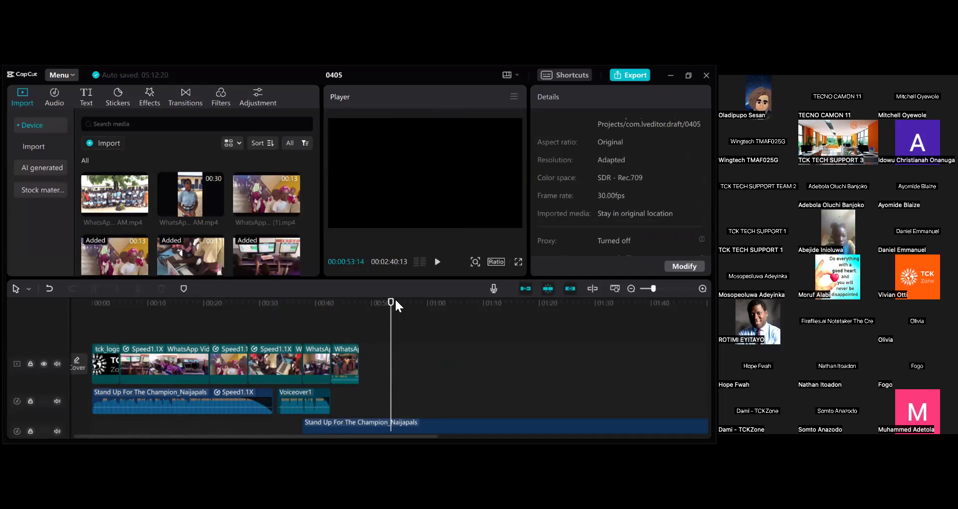
# Step: Move the playhead to the end of the last classroom clip and append the 28-second pupil clip there
pyautogui.moveTo(393, 306); pyautogui.dragTo(363, 306)
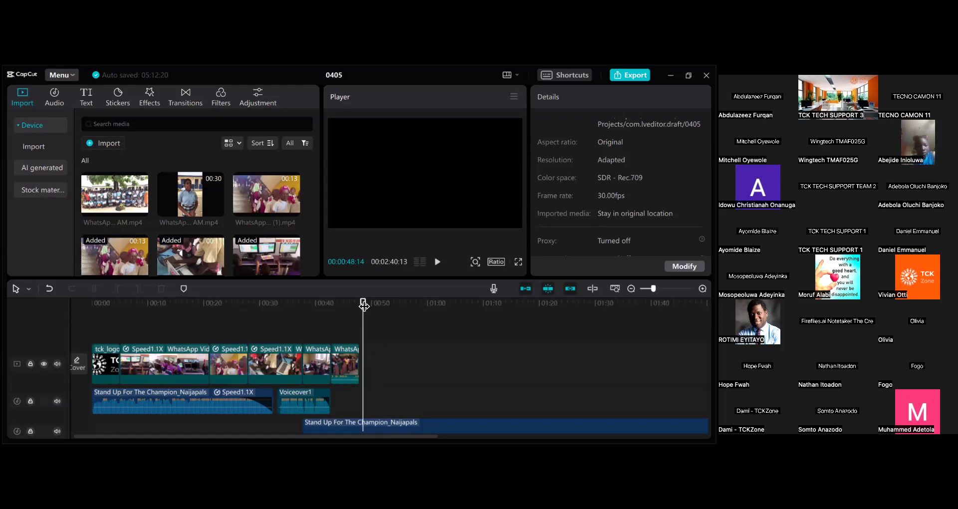
pyautogui.moveTo(364, 305); pyautogui.dragTo(360, 296)
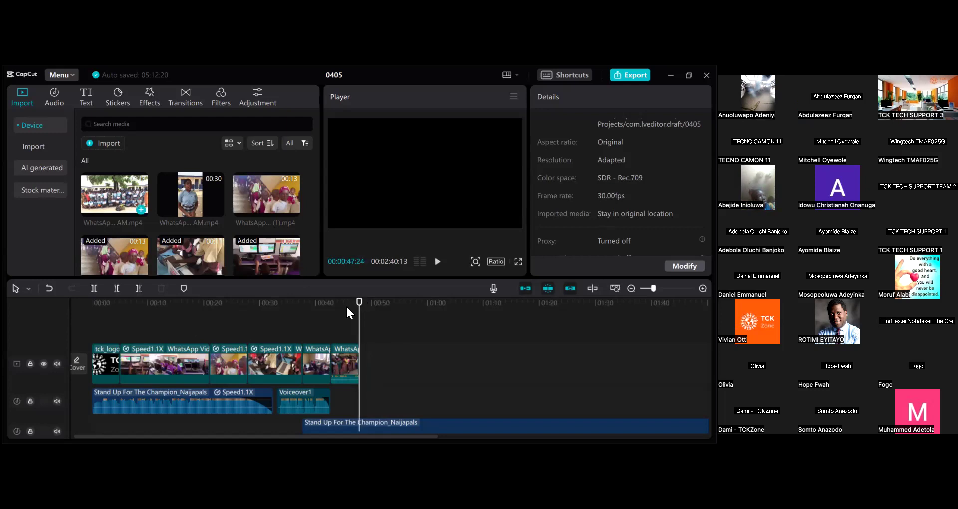
pyautogui.moveTo(317, 192); pyautogui.dragTo(315, 235)
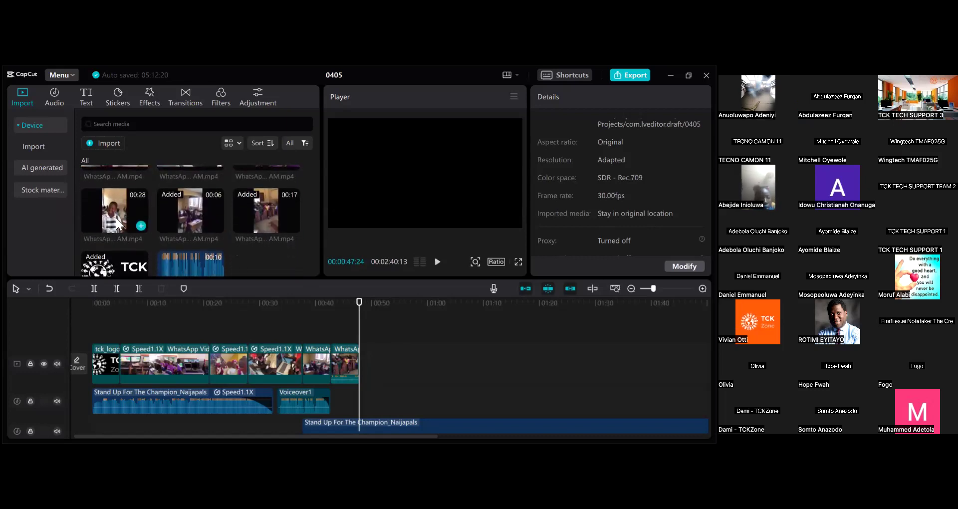
pyautogui.moveTo(323, 355); pyautogui.dragTo(369, 378)
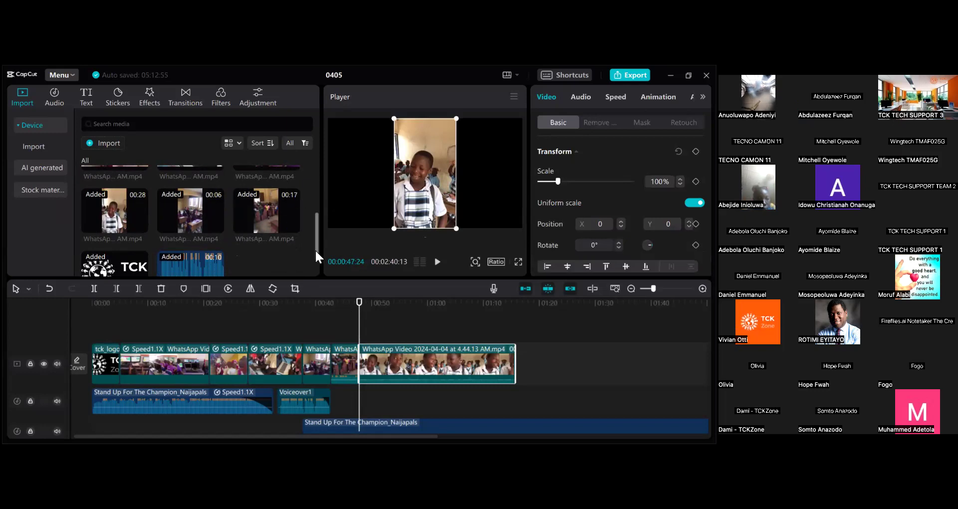
# Step: Append the 30-second pupil clip and the outdoor group clip to the end of the video track
pyautogui.moveTo(315, 251); pyautogui.dragTo(310, 188)
pyautogui.moveTo(174, 195); pyautogui.dragTo(510, 358)
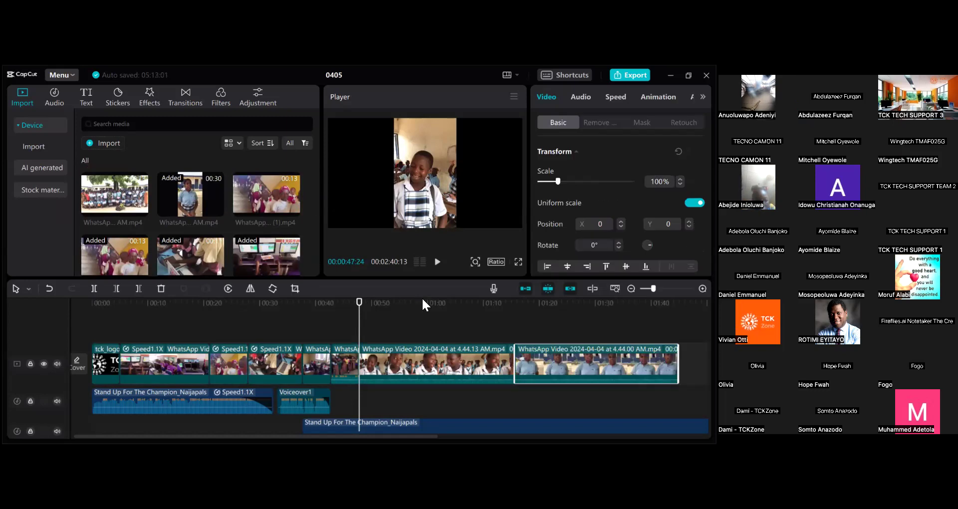
pyautogui.scroll(-4, 316, 199)
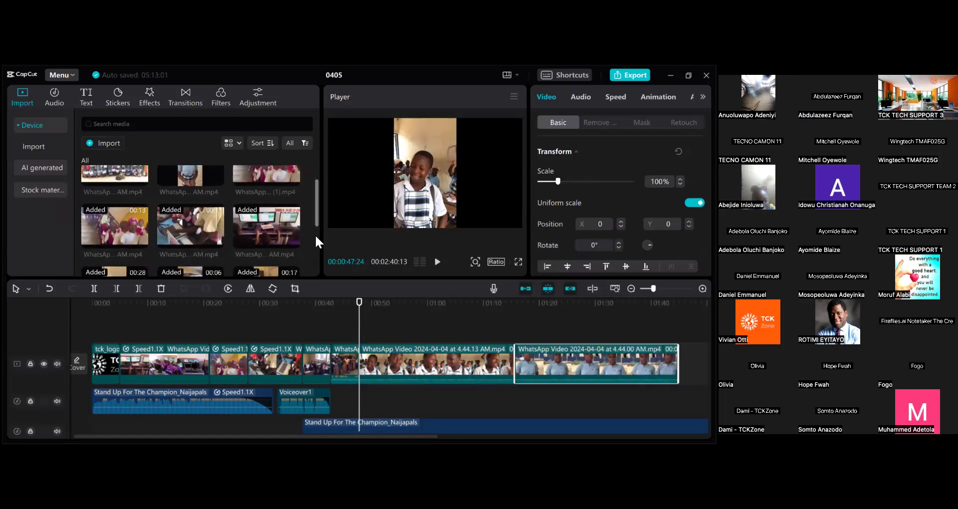
pyautogui.scroll(3, 317, 198)
pyautogui.moveTo(104, 194); pyautogui.dragTo(397, 290)
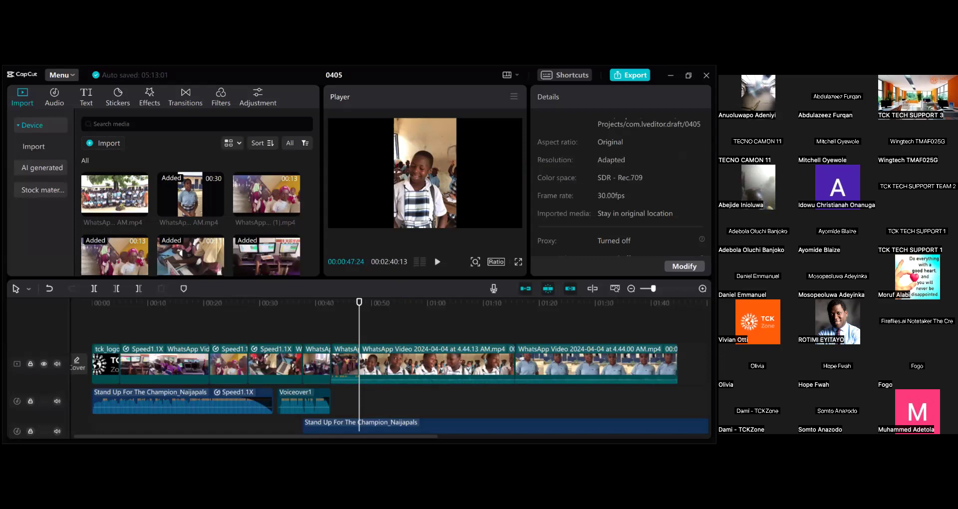
pyautogui.hscroll(10, 390, 369)
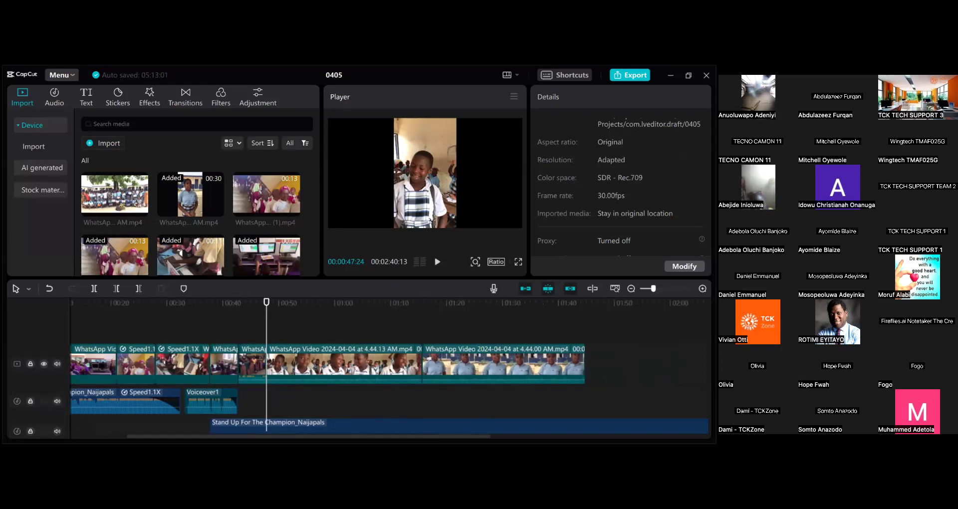
pyautogui.hscroll(-10, 389, 370)
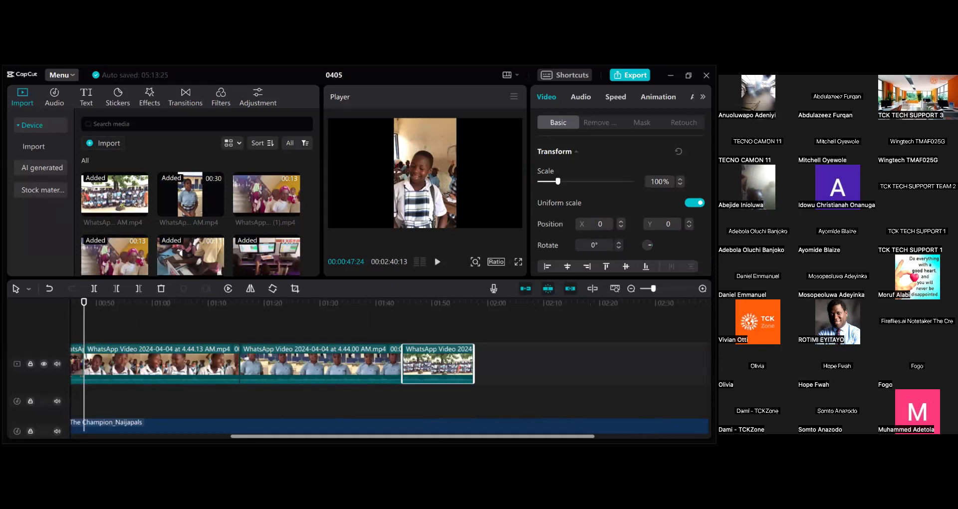
# Step: Delete the second part of the "Stand Up For The Champion_Naijapals" music from the lower audio track
pyautogui.hscroll(-2, 306, 364)
pyautogui.hscroll(-4, 330, 423)
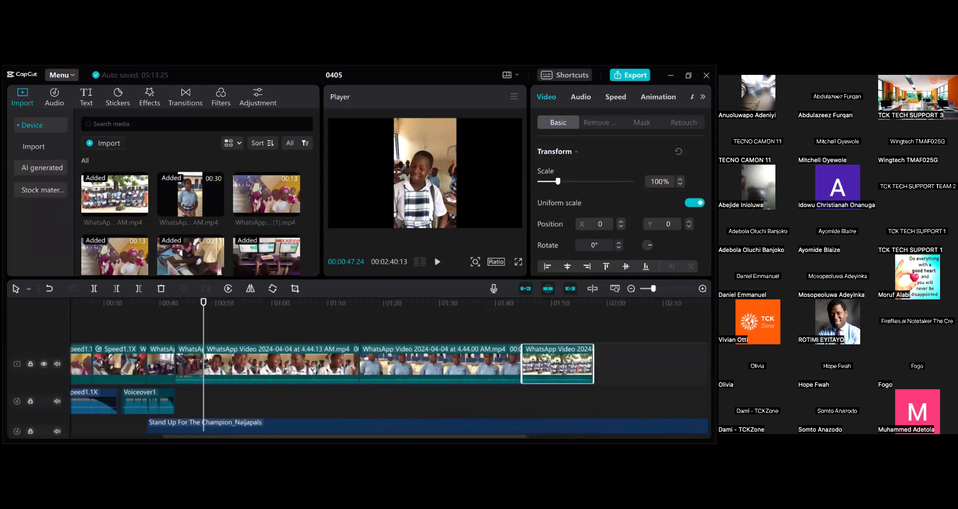
pyautogui.click(328, 423)
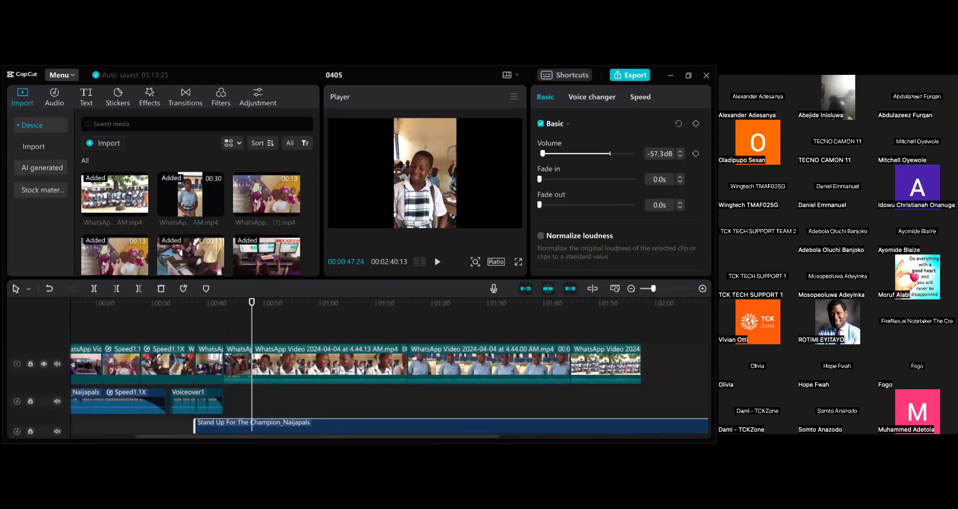
pyautogui.rightClick(490, 424)
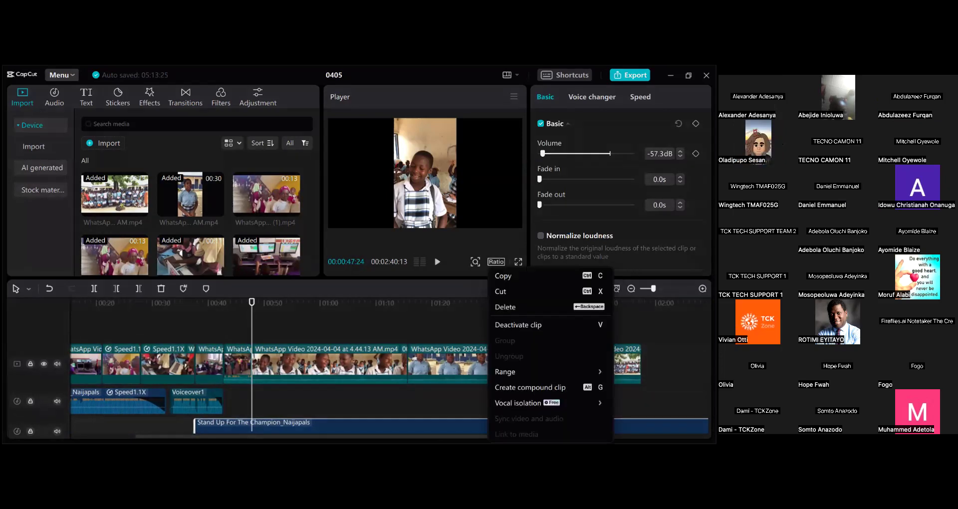
pyautogui.click(505, 307)
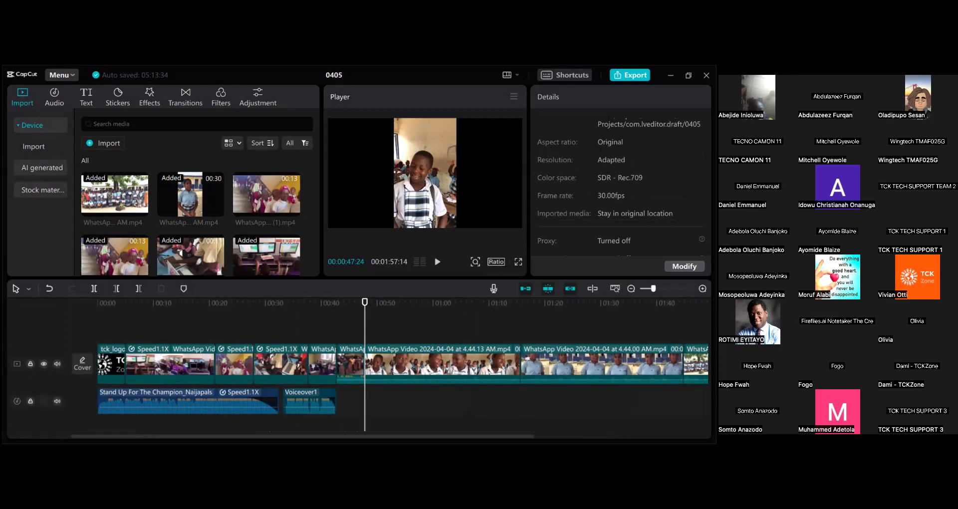
# Step: Lower the audio volume of the 28-second pupil clip (4.44.13 AM) to -54.7 dB
pyautogui.hscroll(2, 389, 364)
pyautogui.hscroll(1, 316, 358)
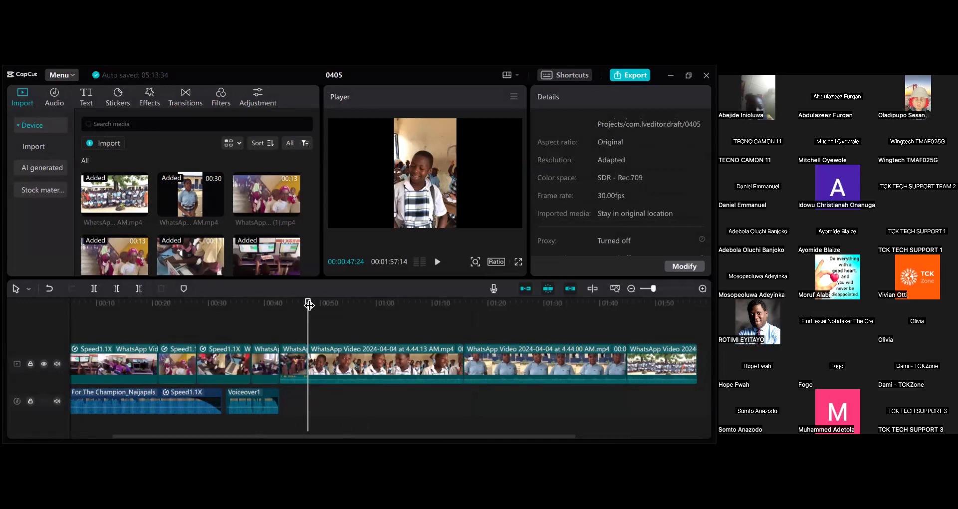
pyautogui.moveTo(307, 301)
pyautogui.mouseDown()
pyautogui.moveTo(316, 309)
pyautogui.moveTo(308, 309)
pyautogui.mouseUp()
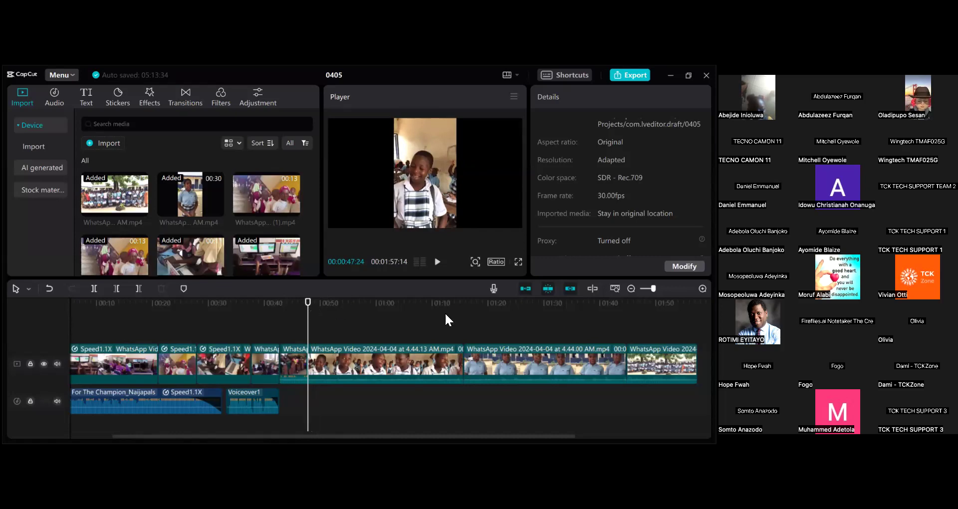
pyautogui.click(412, 373)
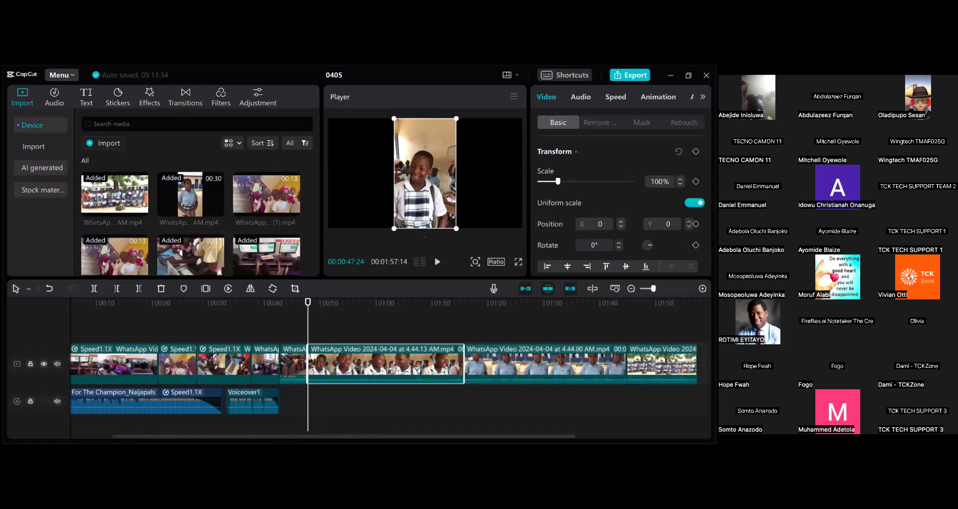
pyautogui.click(581, 97)
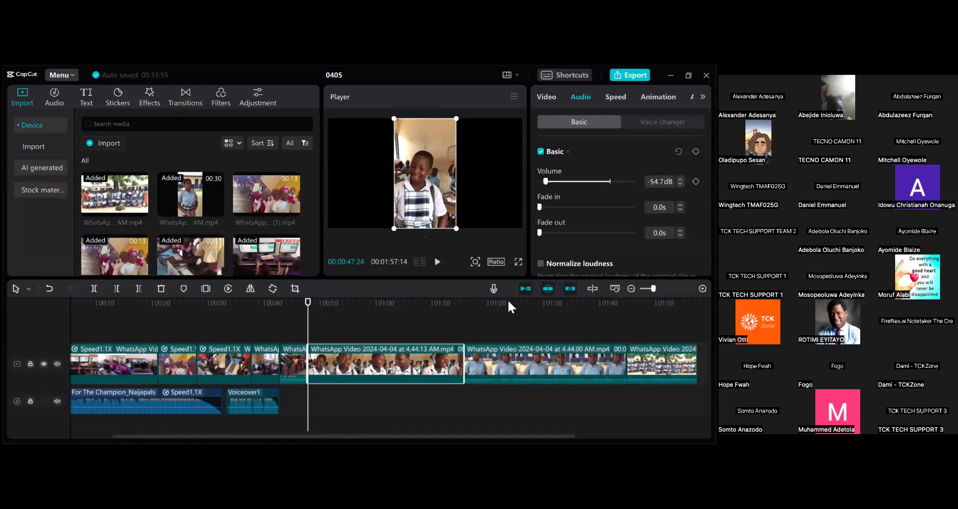
# Step: Lower the audio volume of the 30-second pupil clip (4.44.00 AM) to -58.6 dB and of the outdoor group clip to -56.3 dB
pyautogui.click(508, 364)
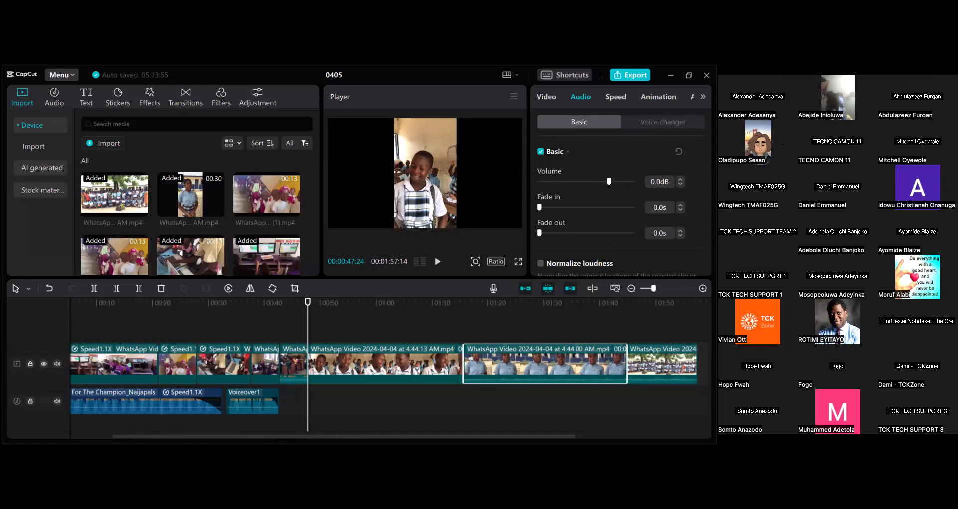
pyautogui.moveTo(609, 181); pyautogui.dragTo(541, 182)
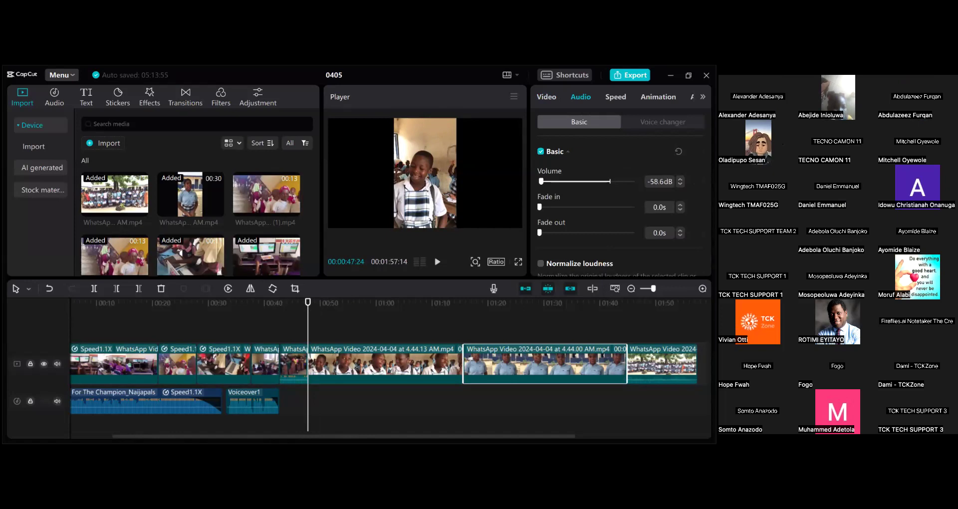
pyautogui.click(662, 364)
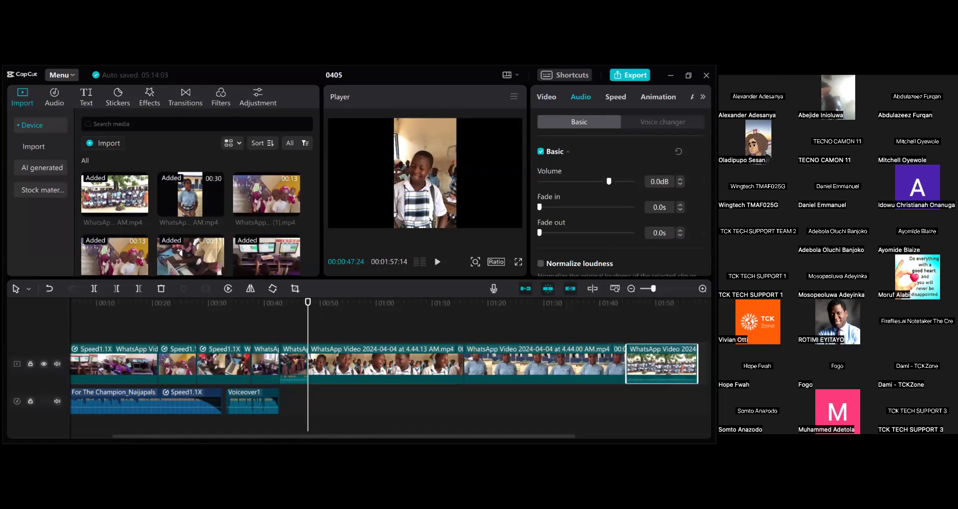
pyautogui.moveTo(608, 181); pyautogui.dragTo(544, 182)
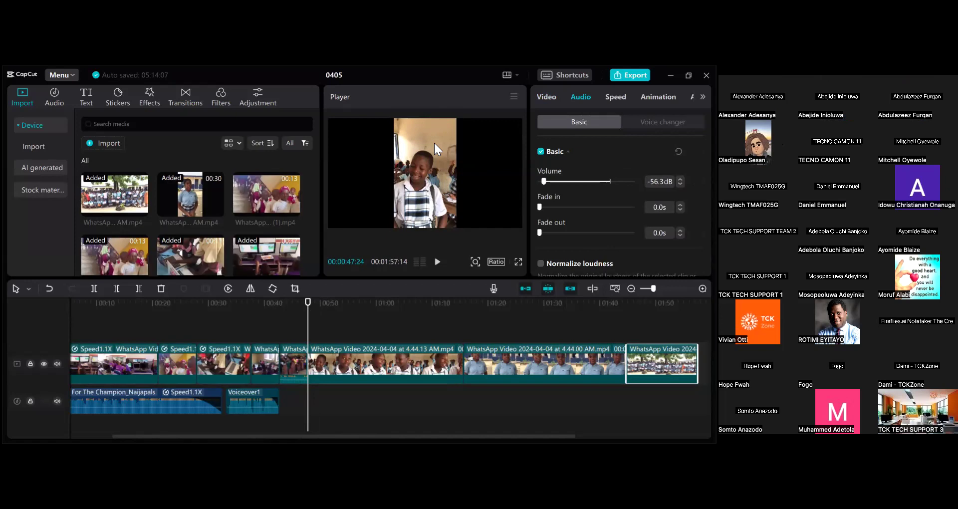
# Step: Record a second voiceover of about 7 seconds from the start of the 28-second pupil clip
pyautogui.click(495, 288)
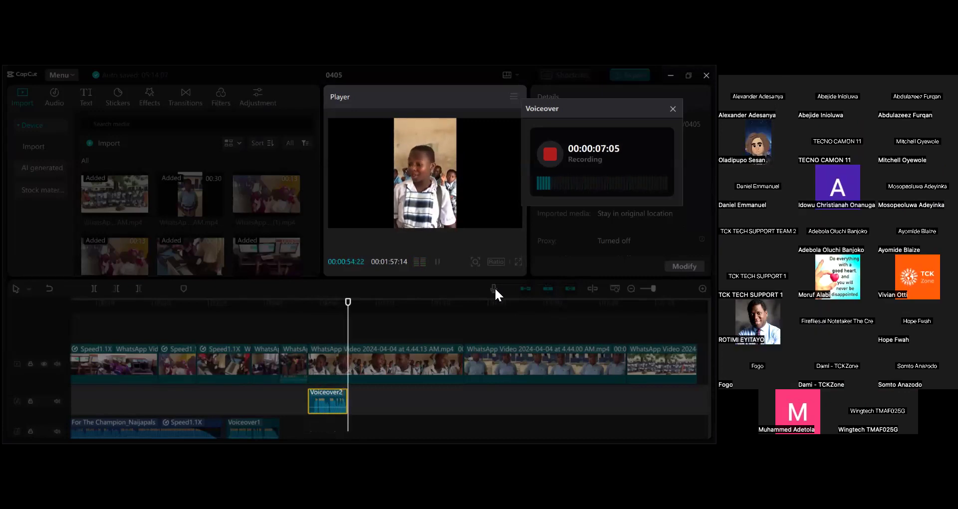
pyautogui.press('space')
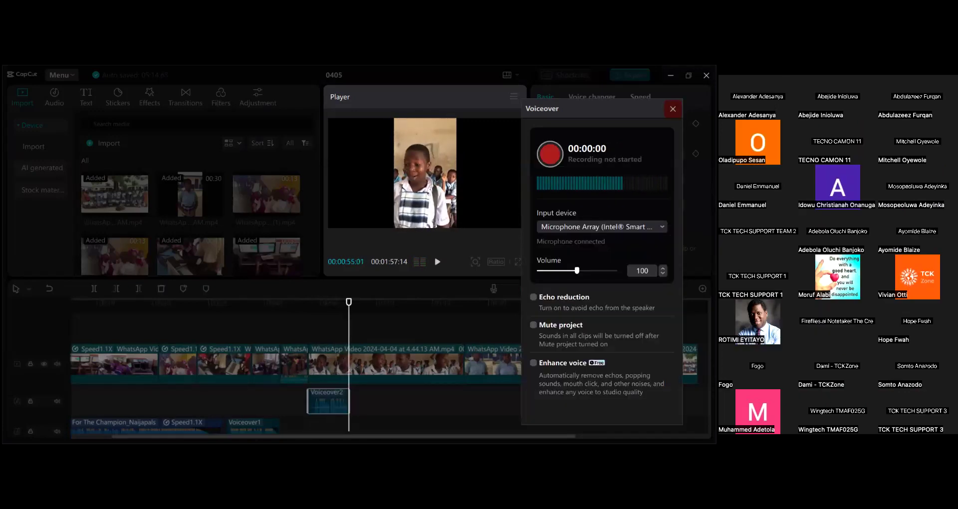
pyautogui.click(673, 109)
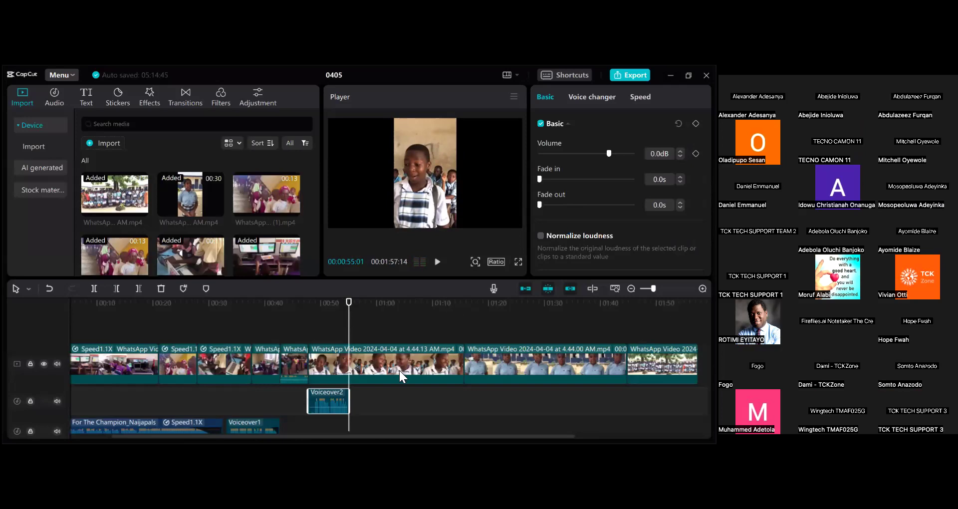
# Step: Trim the end of the 28-second pupil clip back to where the second voiceover ends
pyautogui.click(463, 369)
pyautogui.moveTo(469, 372); pyautogui.dragTo(350, 367)
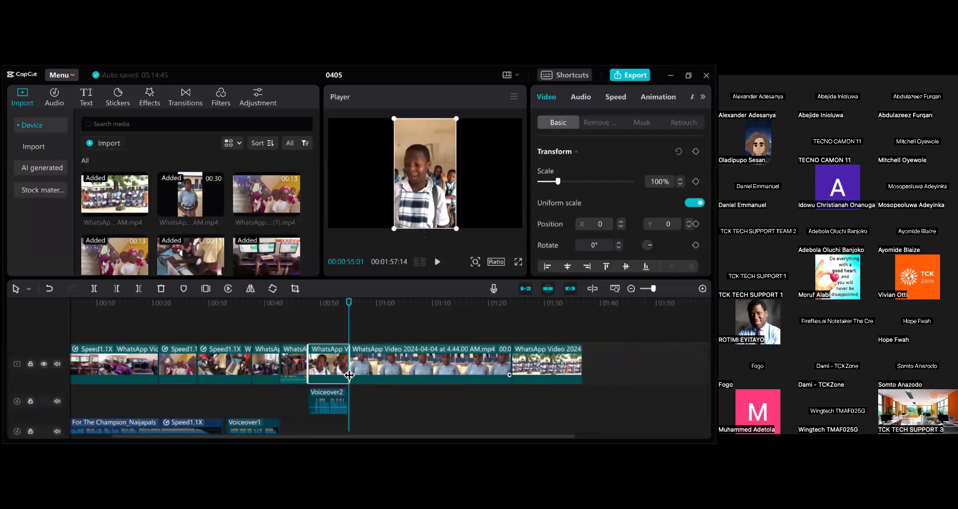
pyautogui.click(372, 428)
pyautogui.click(372, 429)
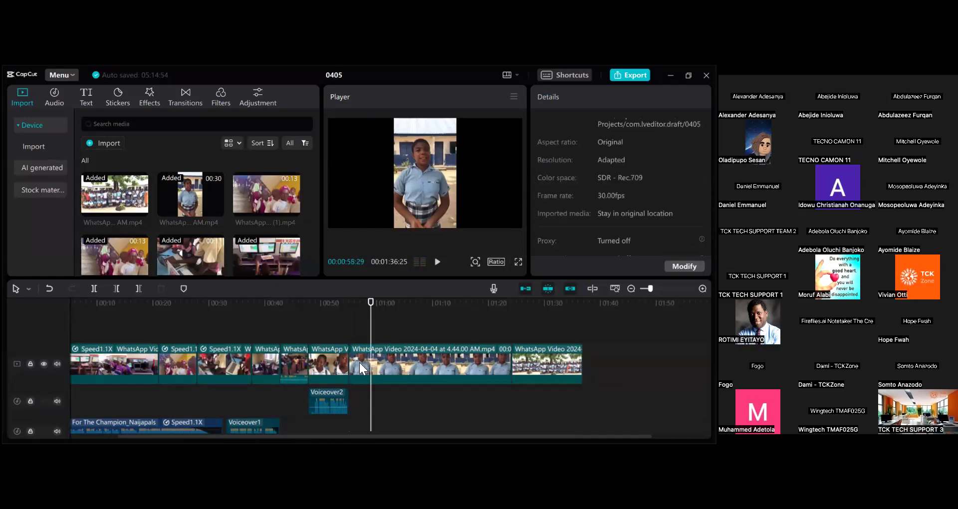
# Step: Raise the audio volume of the trimmed pupil clip above the second voiceover to 10.5 dB and play on from its end
pyautogui.click(329, 362)
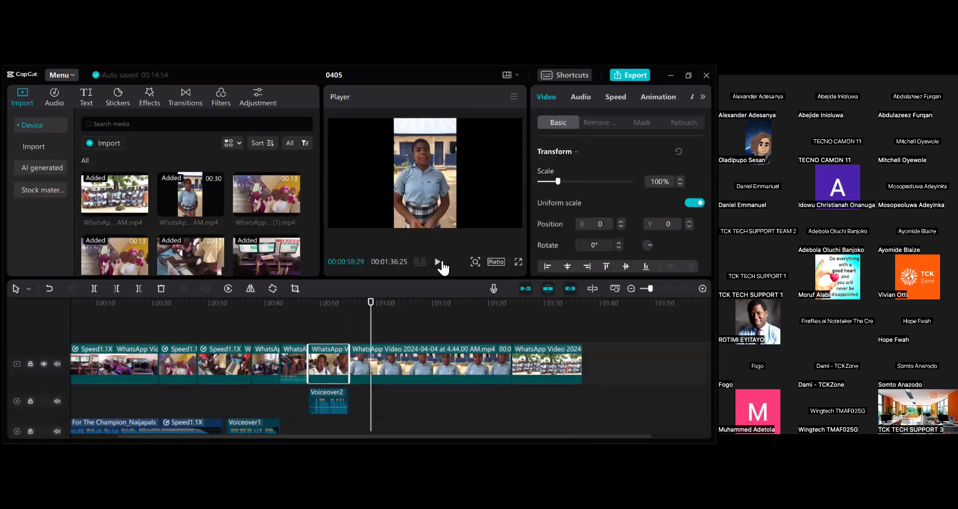
pyautogui.click(581, 96)
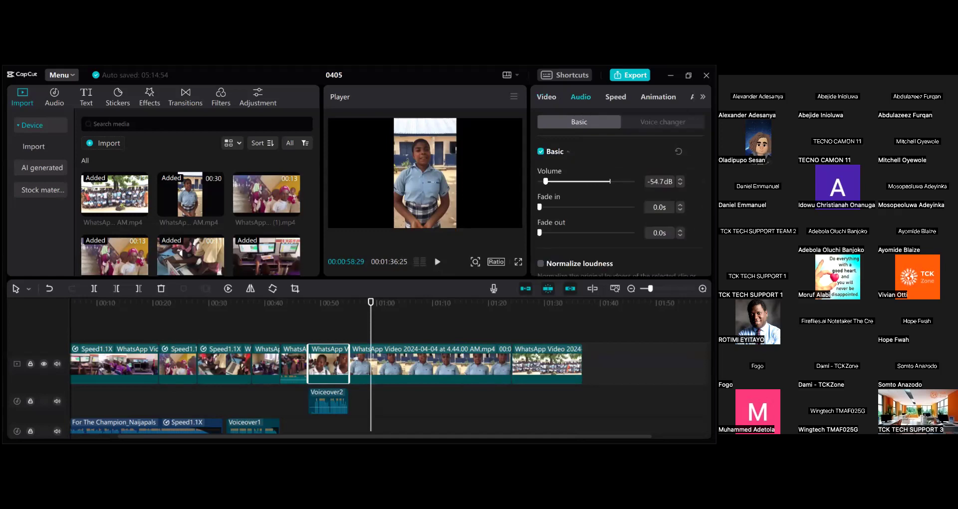
pyautogui.click(438, 261)
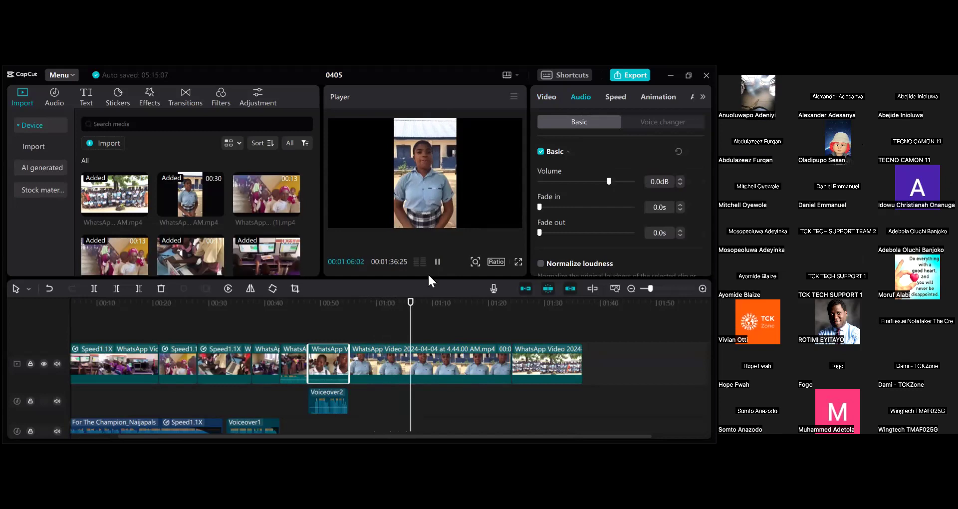
pyautogui.click(431, 319)
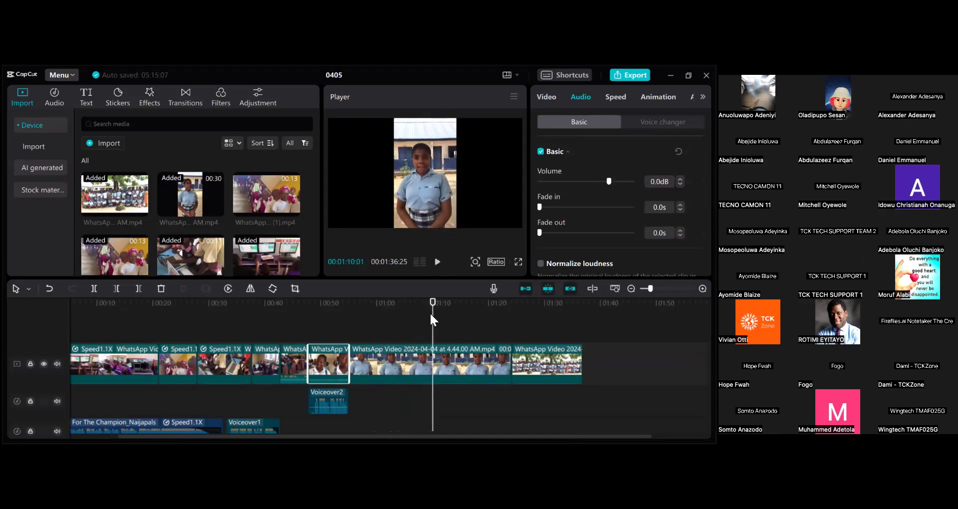
pyautogui.moveTo(434, 303); pyautogui.dragTo(347, 309)
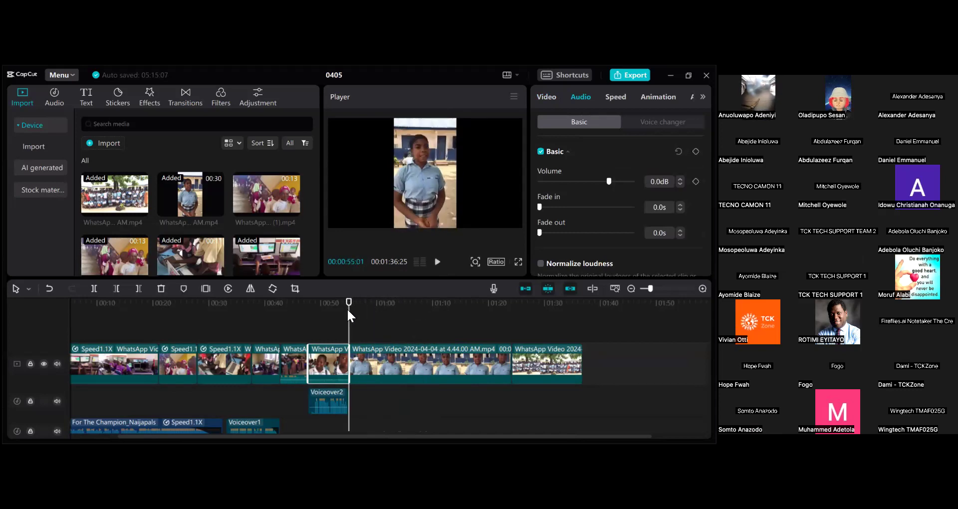
pyautogui.moveTo(609, 181); pyautogui.dragTo(622, 181)
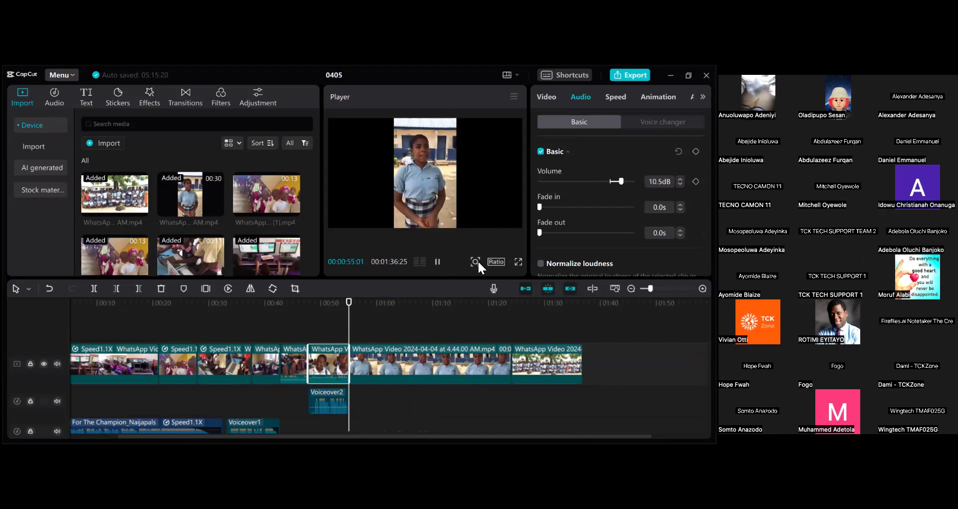
pyautogui.press('space')
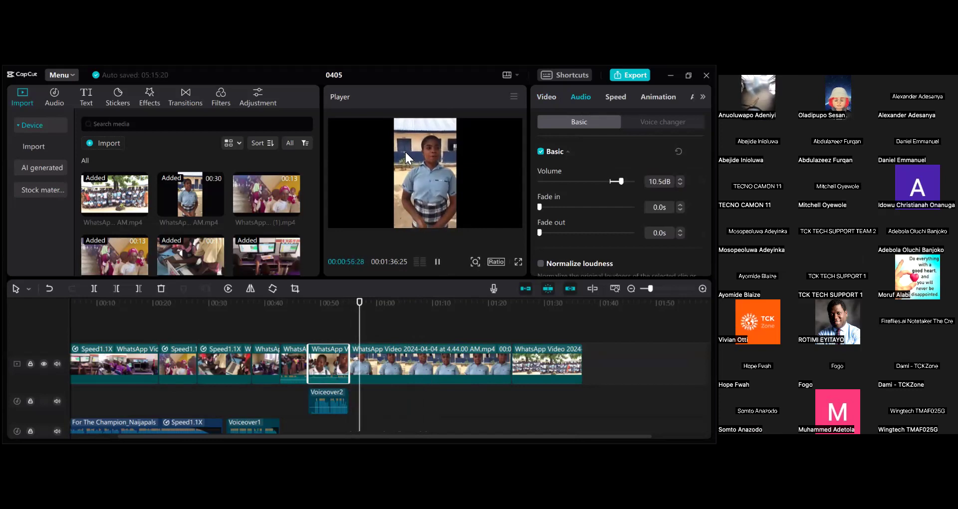
# Step: Raise the audio volume of the 30-second pupil clip (4.44.00 AM) to 13.7 dB and play it from its start
pyautogui.click(399, 128)
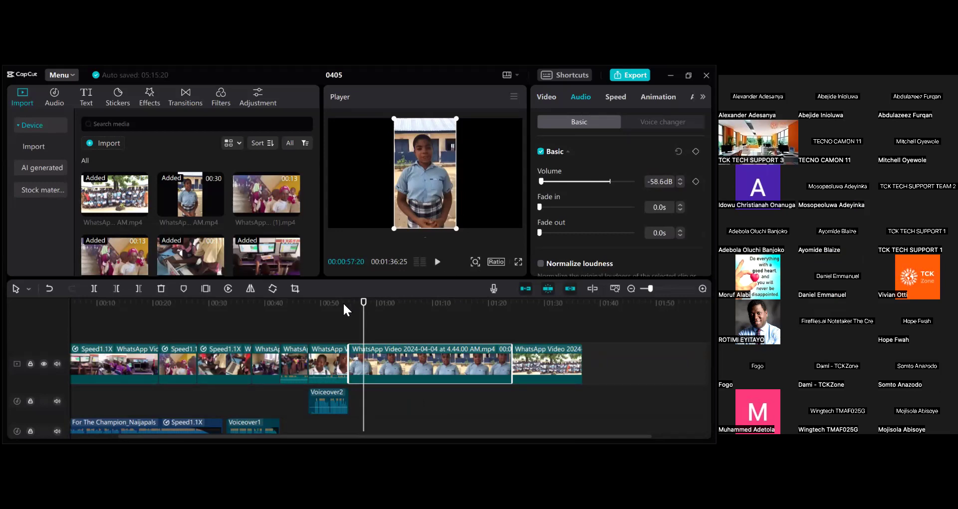
pyautogui.click(437, 262)
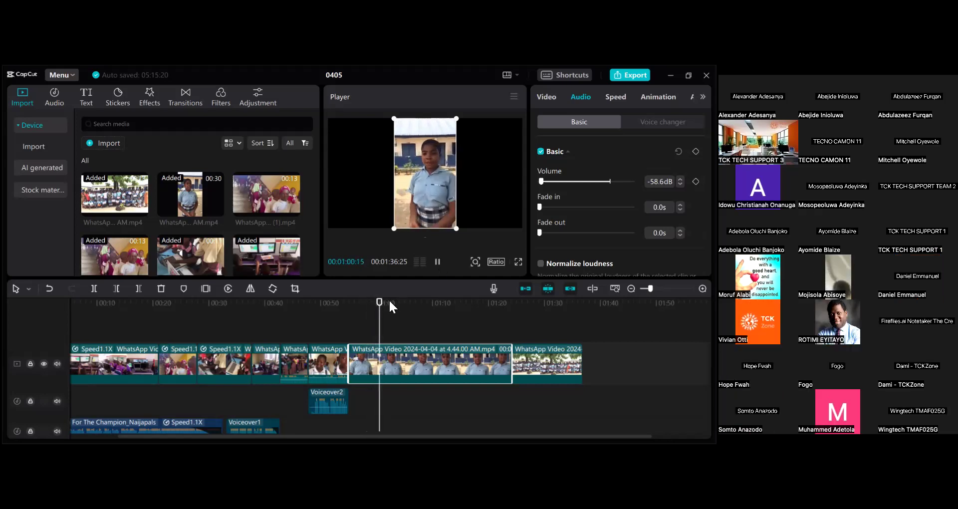
pyautogui.moveTo(388, 308); pyautogui.dragTo(349, 303)
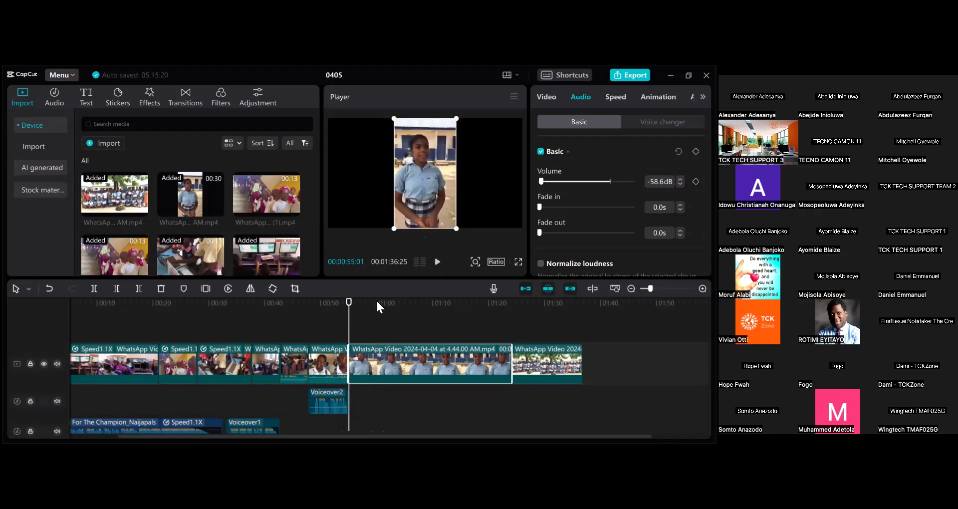
pyautogui.hotkey('ctrl', 'z')
pyautogui.moveTo(609, 181); pyautogui.dragTo(625, 181)
pyautogui.click(438, 262)
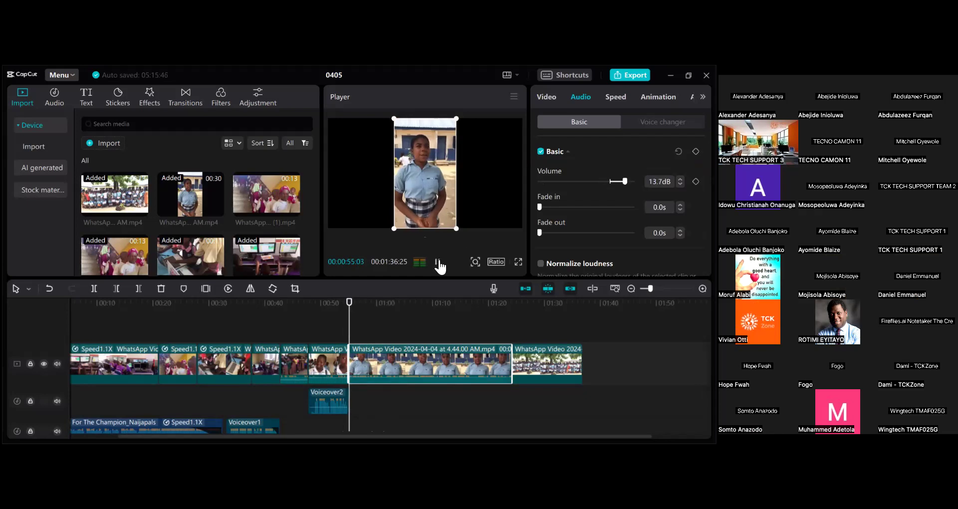
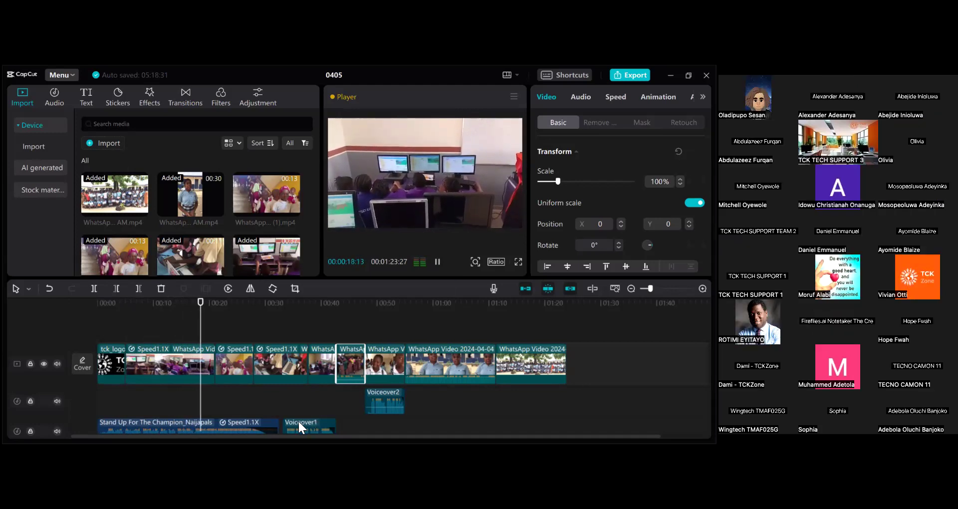
# Step: Bring the background music and both voiceovers together on a single audio track below the video
pyautogui.moveTo(307, 423); pyautogui.dragTo(320, 421)
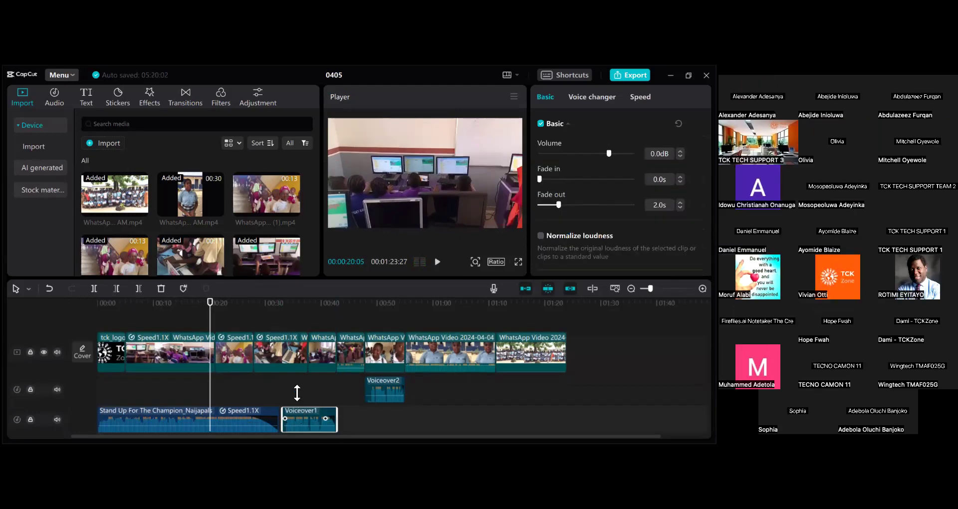
pyautogui.moveTo(297, 393); pyautogui.dragTo(299, 384)
pyautogui.moveTo(270, 423); pyautogui.dragTo(308, 390)
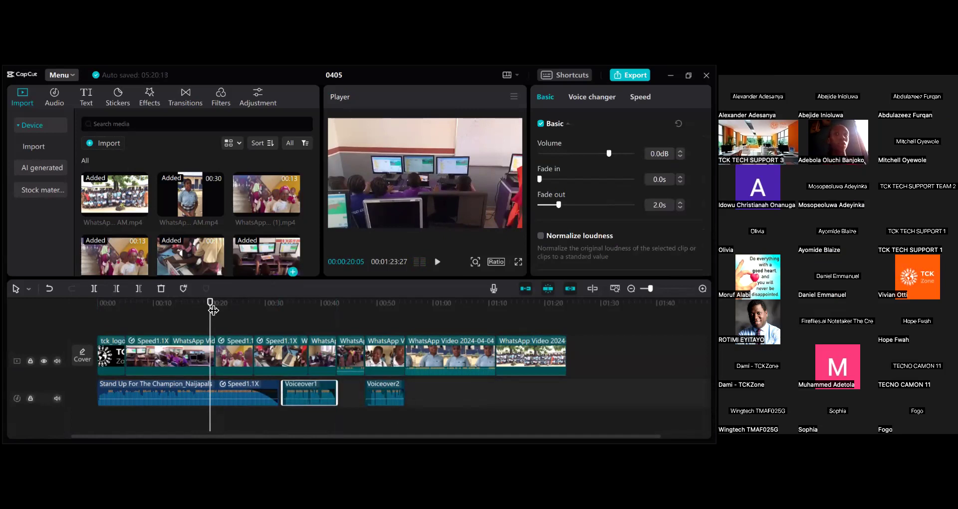
# Step: Play the edit from the beginning through to the outdoor group clip
pyautogui.press('Home')
pyautogui.press('space')
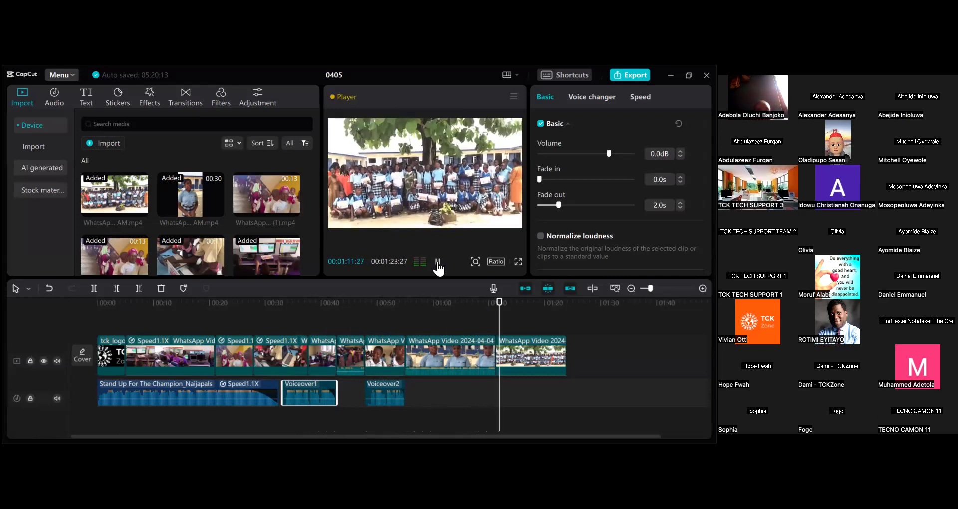
pyautogui.press('space')
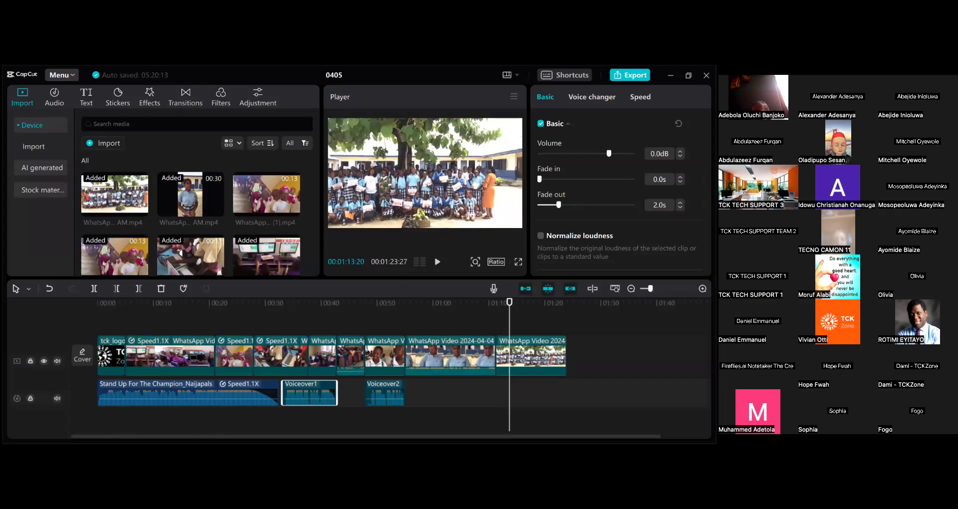
# Step: Insert the 17-second classroom clip between the second pupil clip and the outdoor group clip on the video track
pyautogui.click(529, 356)
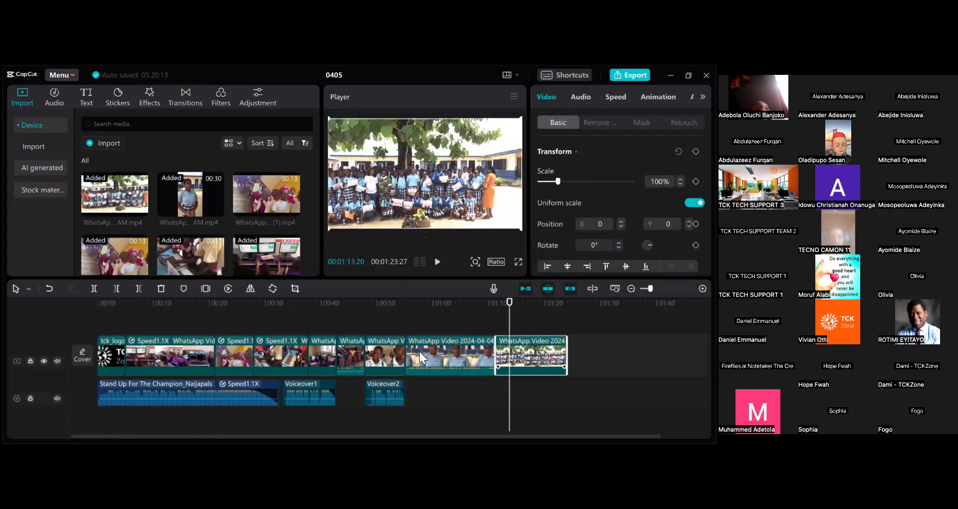
pyautogui.click(449, 349)
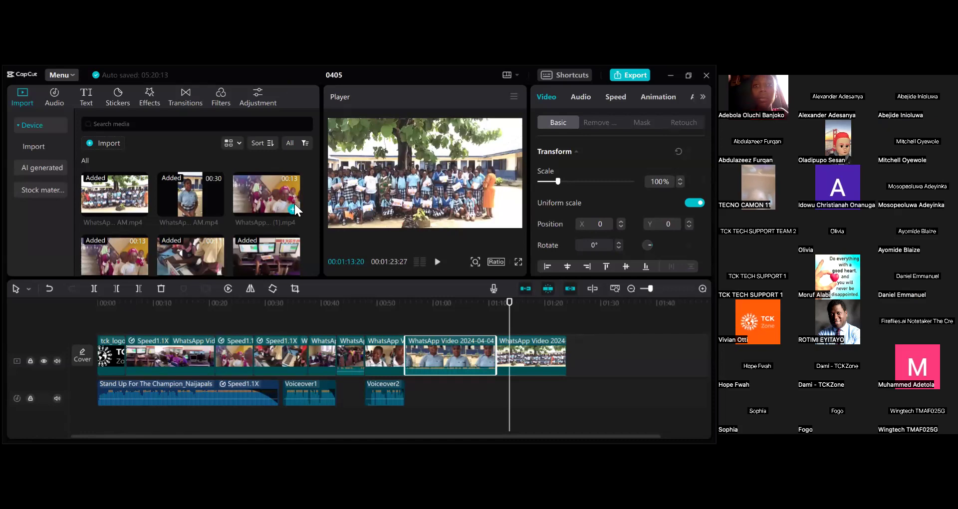
pyautogui.moveTo(316, 179); pyautogui.dragTo(314, 219)
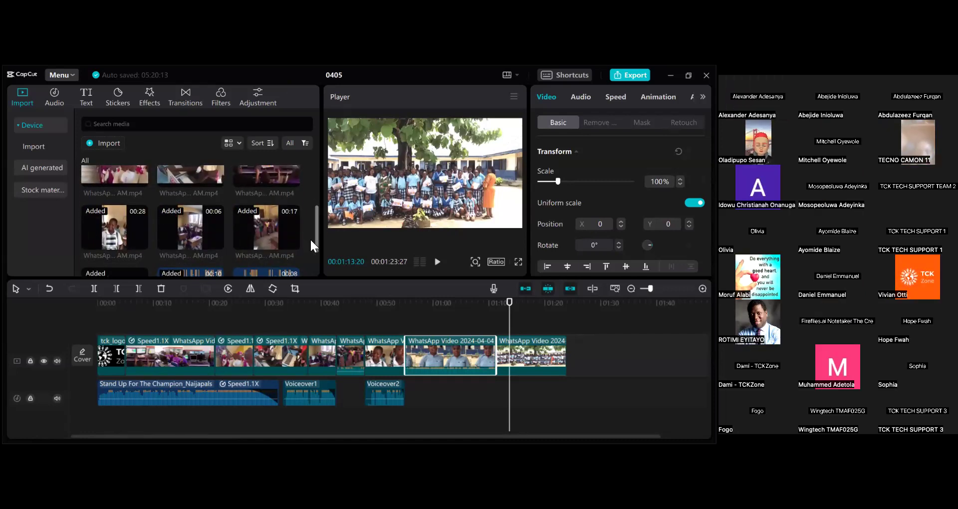
pyautogui.scroll(3, 309, 238)
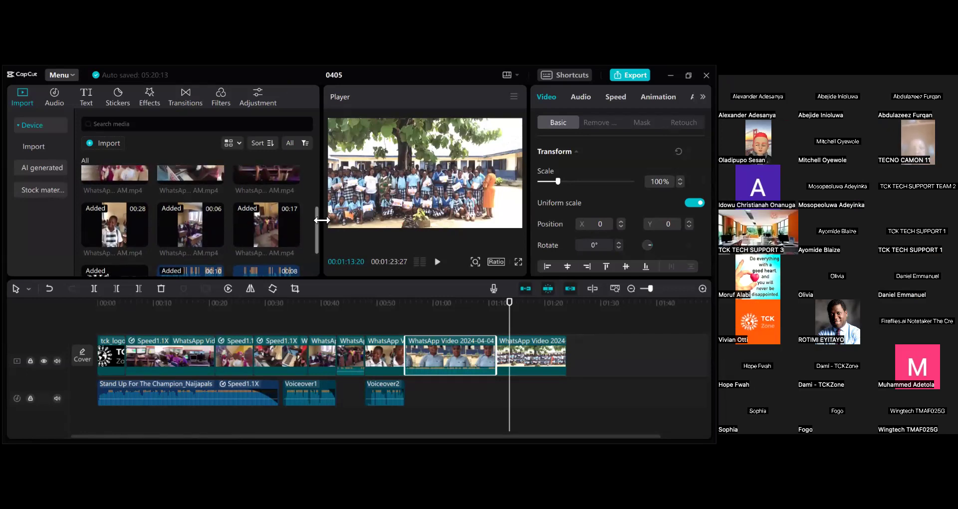
pyautogui.moveTo(319, 196); pyautogui.dragTo(313, 235)
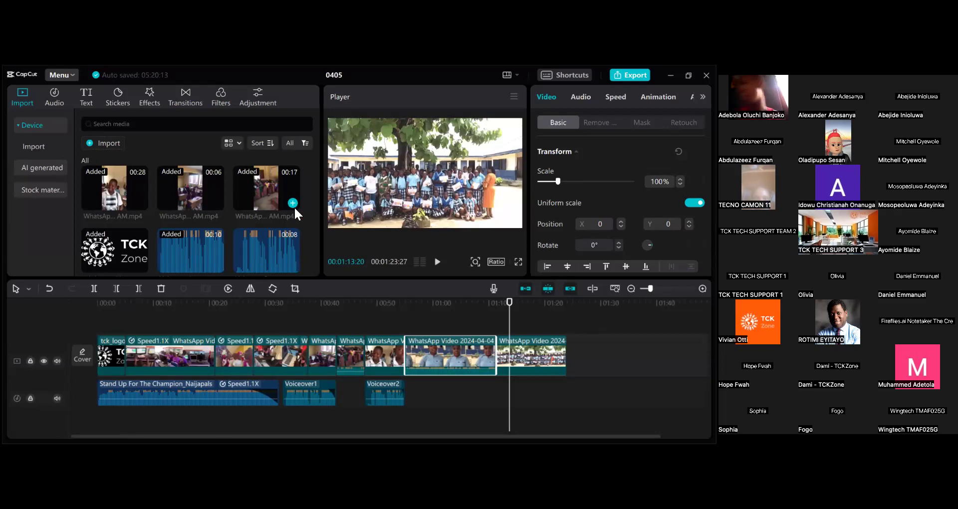
pyautogui.click(293, 202)
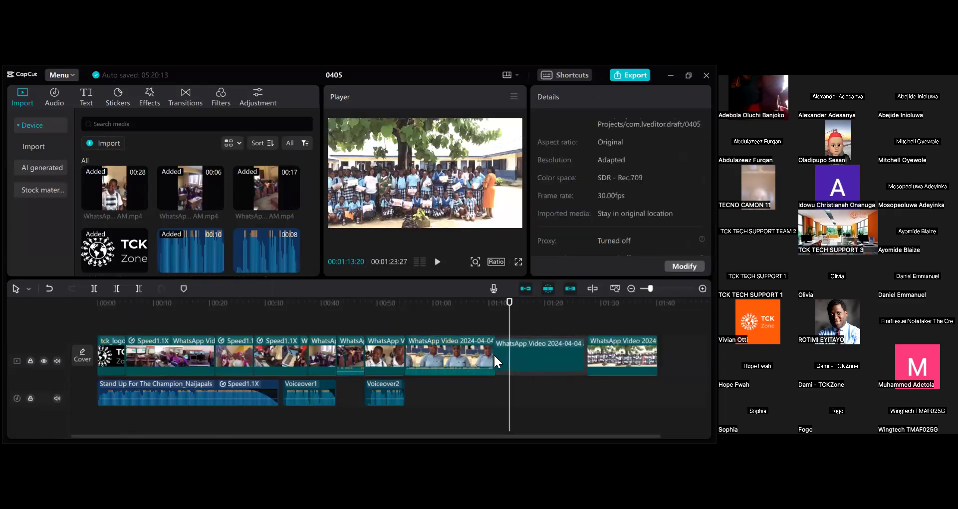
pyautogui.click(501, 355)
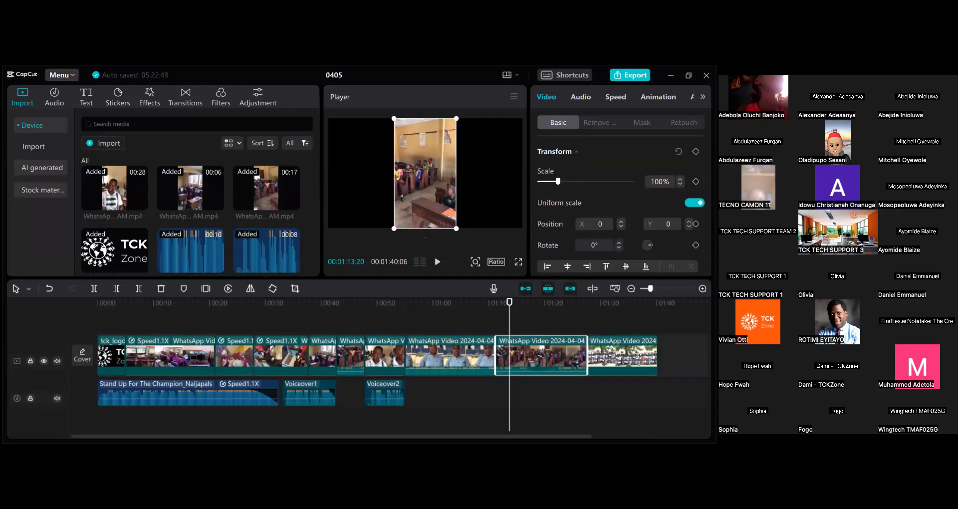
# Step: Set the audio volume of the 17-second classroom clip to -58.2 dB and of the outdoor group clip to 19.8 dB
pyautogui.click(581, 97)
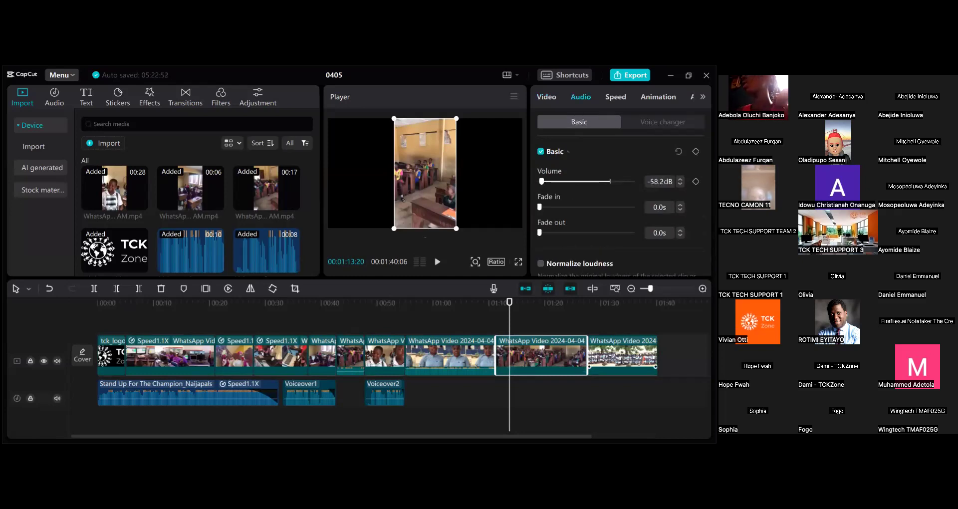
pyautogui.click(622, 355)
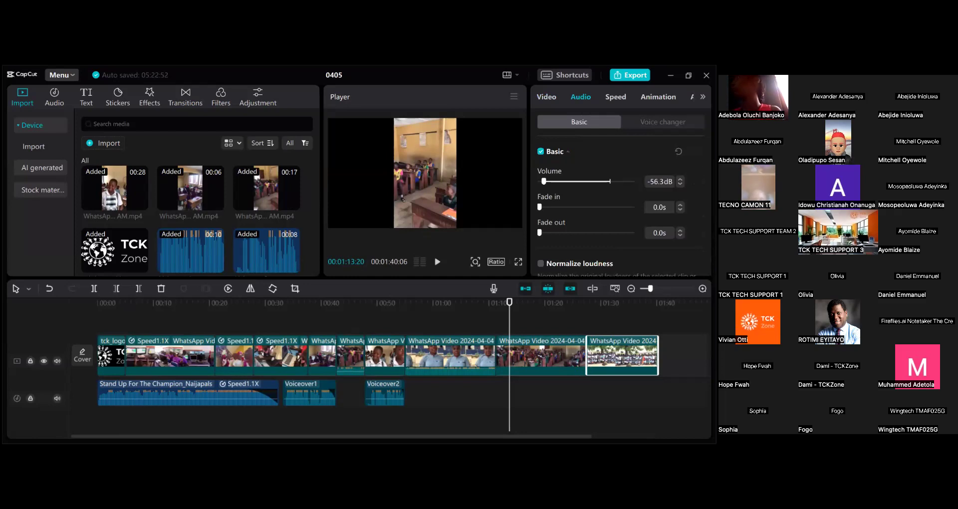
pyautogui.moveTo(545, 181); pyautogui.dragTo(623, 181)
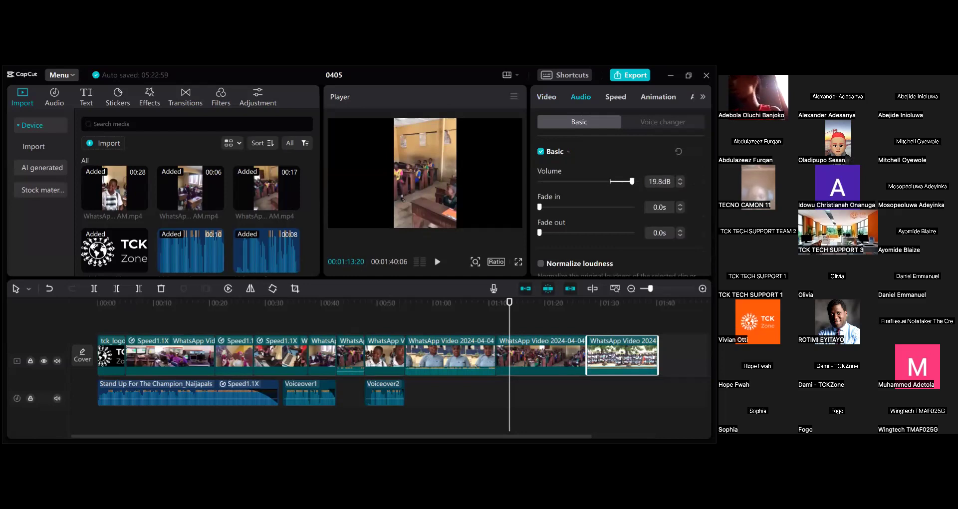
# Step: Trim just under one second off the start of the second pupil clip and play it back
pyautogui.click(519, 392)
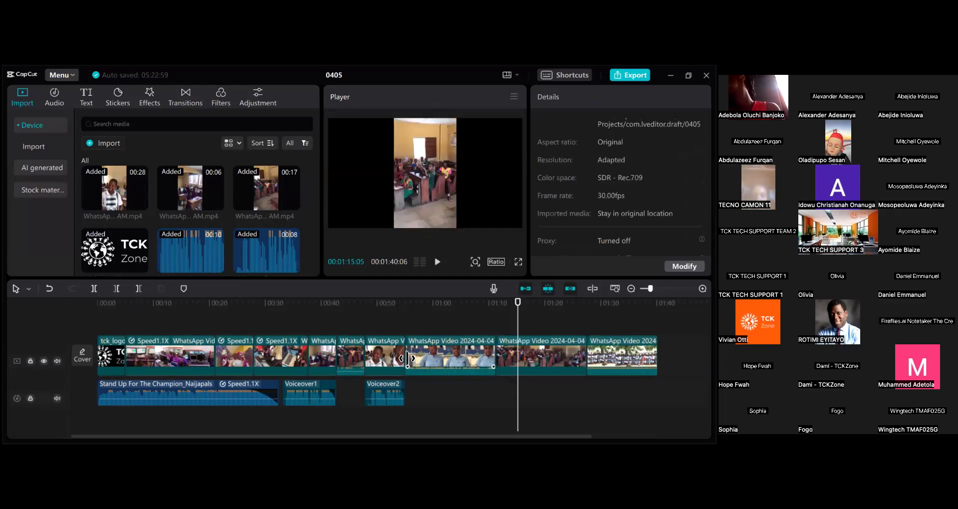
pyautogui.moveTo(409, 359); pyautogui.dragTo(411, 358)
pyautogui.press('space')
pyautogui.click(435, 303)
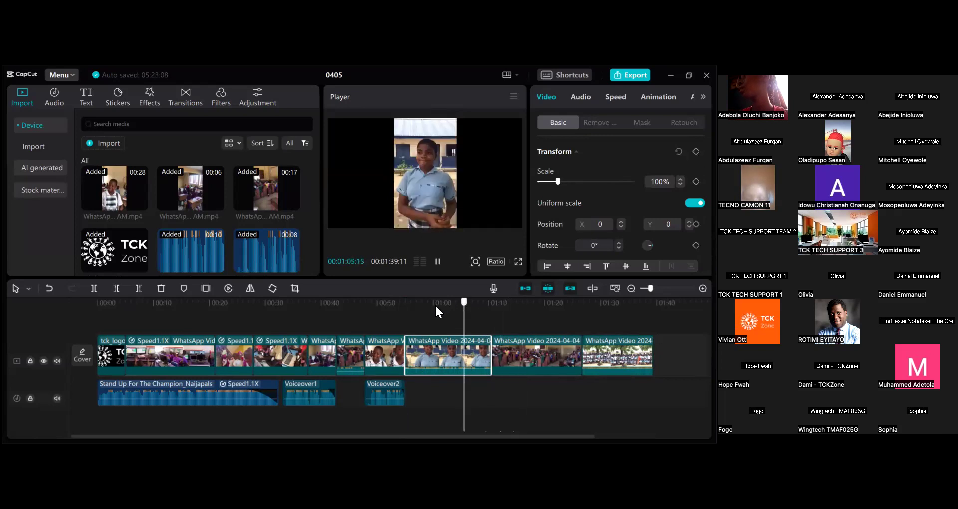
pyautogui.click(438, 261)
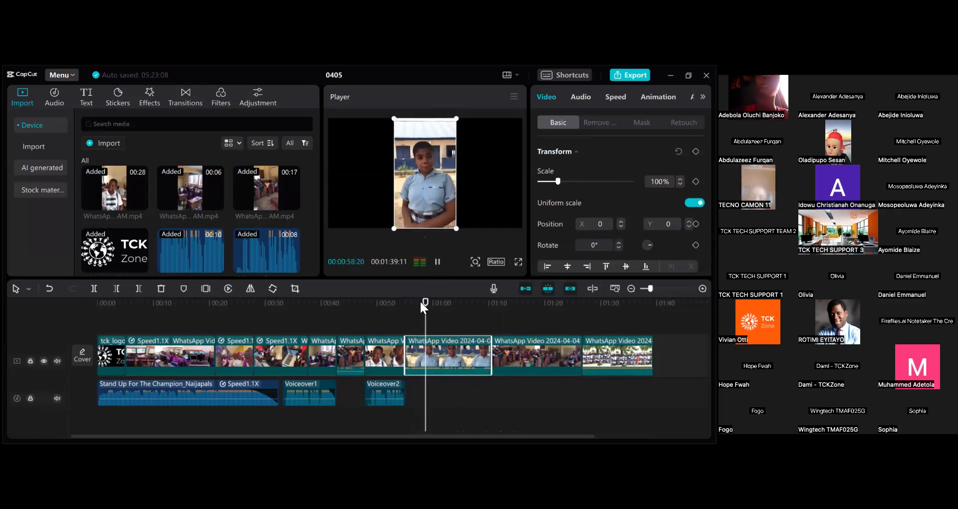
pyautogui.moveTo(432, 307); pyautogui.dragTo(404, 310)
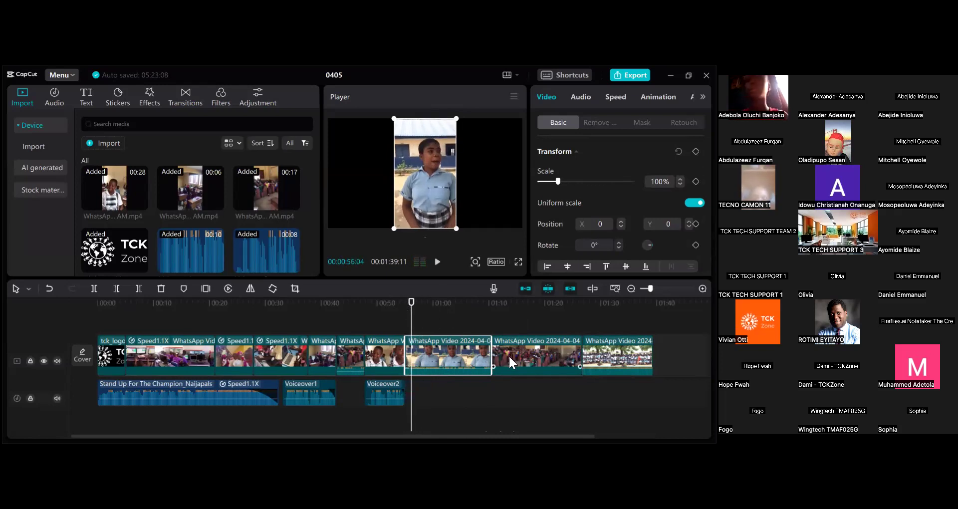
# Step: Record a voiceover of about 7 seconds beginning where the 17-second classroom clip starts, leaving the recording settings at their defaults
pyautogui.click(536, 356)
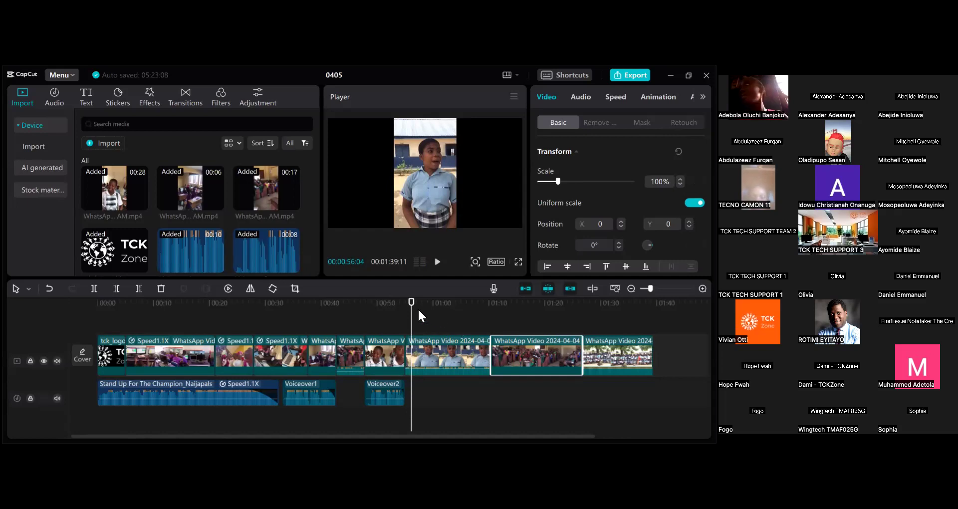
pyautogui.click(490, 313)
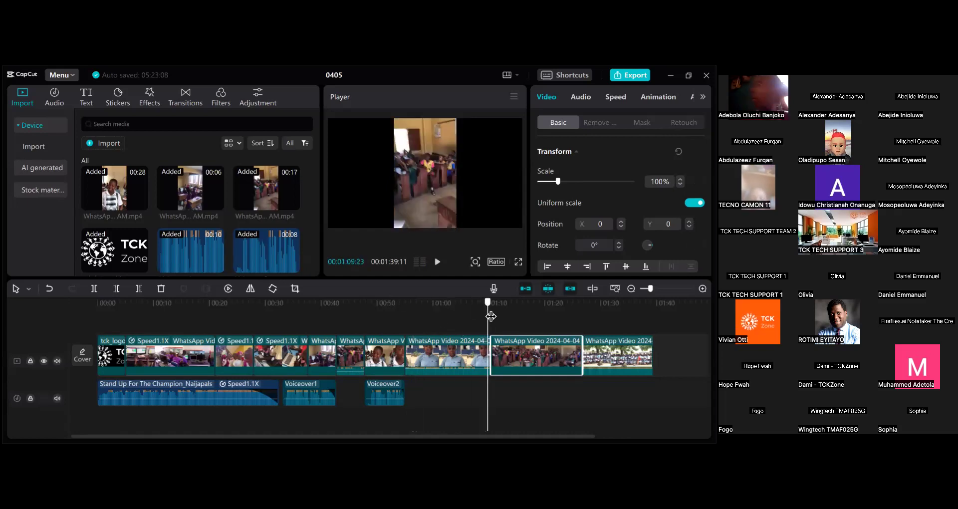
pyautogui.click(494, 288)
pyautogui.click(550, 154)
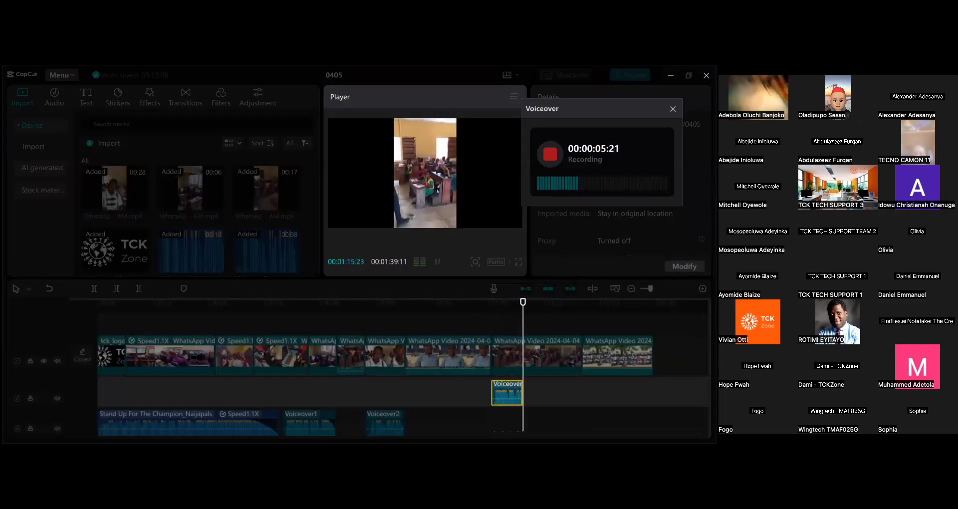
pyautogui.press('space')
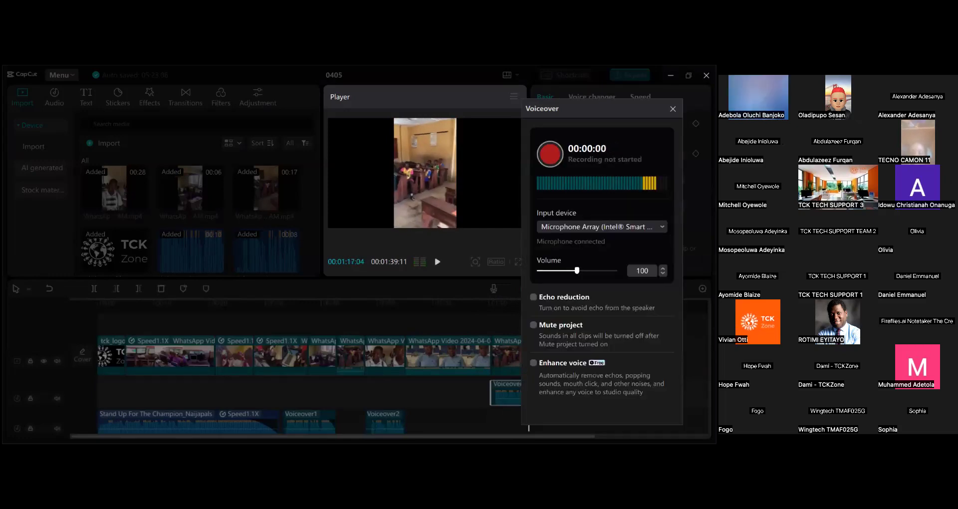
pyautogui.press('Escape')
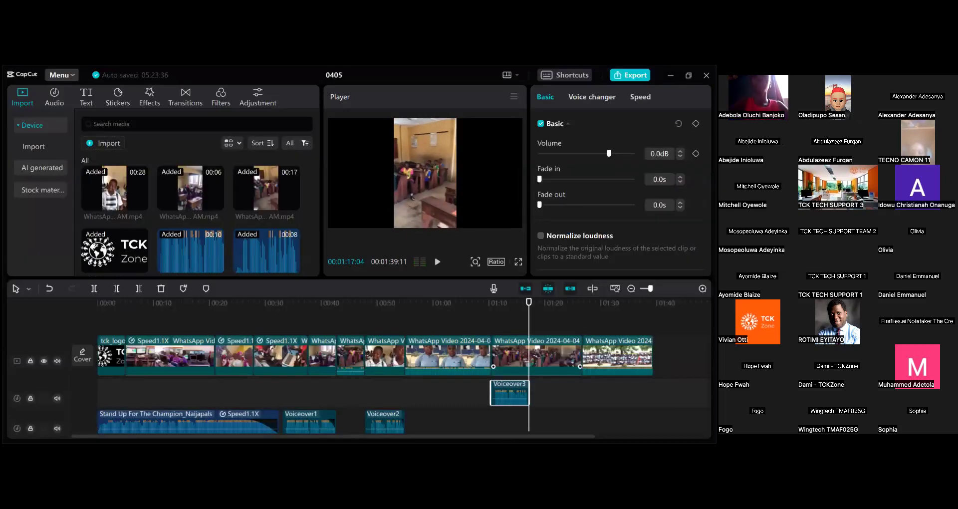
# Step: Trim the end of the 17-second classroom clip back to the end of the third voiceover at 00:01:17:04
pyautogui.click(536, 355)
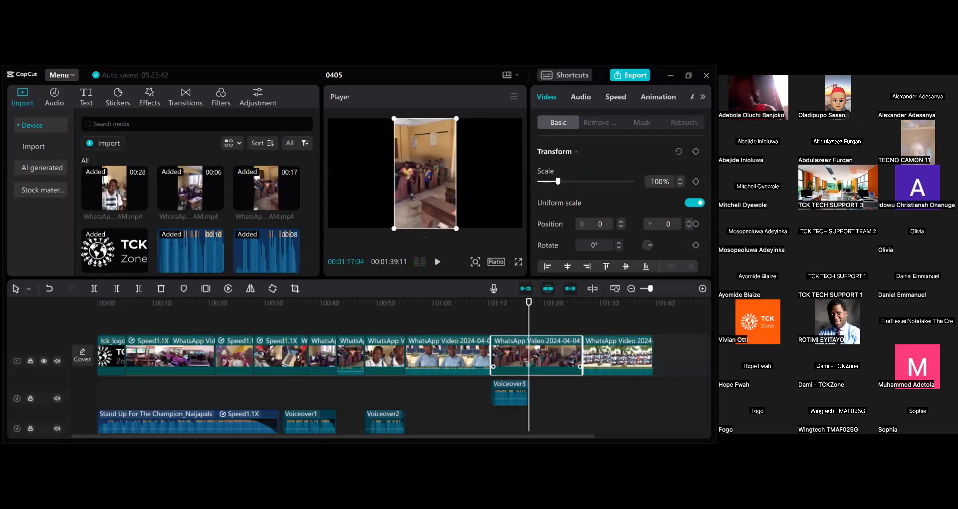
pyautogui.moveTo(582, 355); pyautogui.dragTo(528, 356)
pyautogui.click(564, 356)
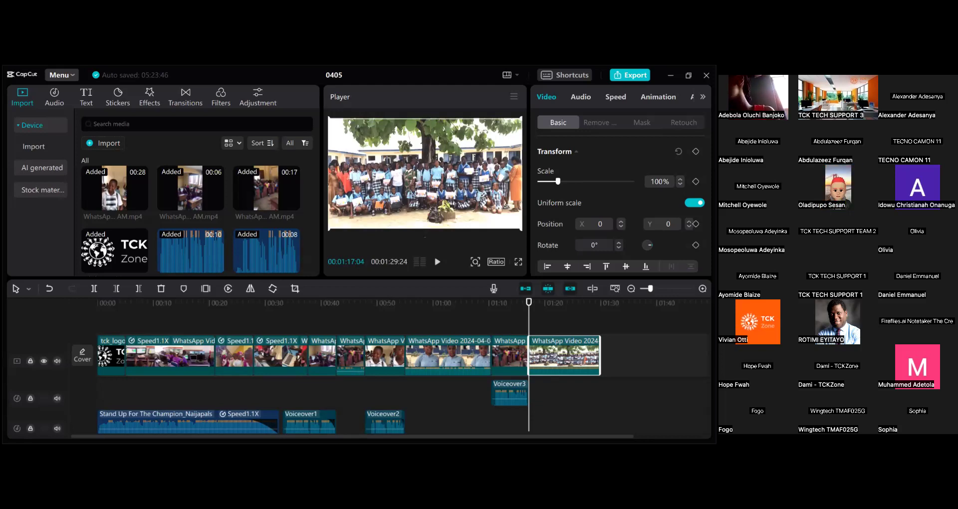
# Step: Play the outdoor group clip and trim its end so that the video finishes at 00:01:22:10
pyautogui.press('space')
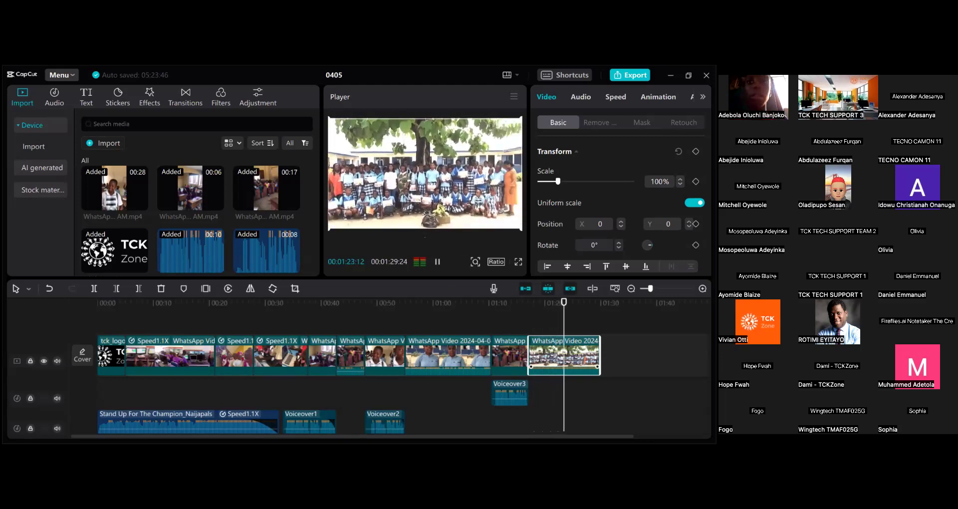
pyautogui.press('space')
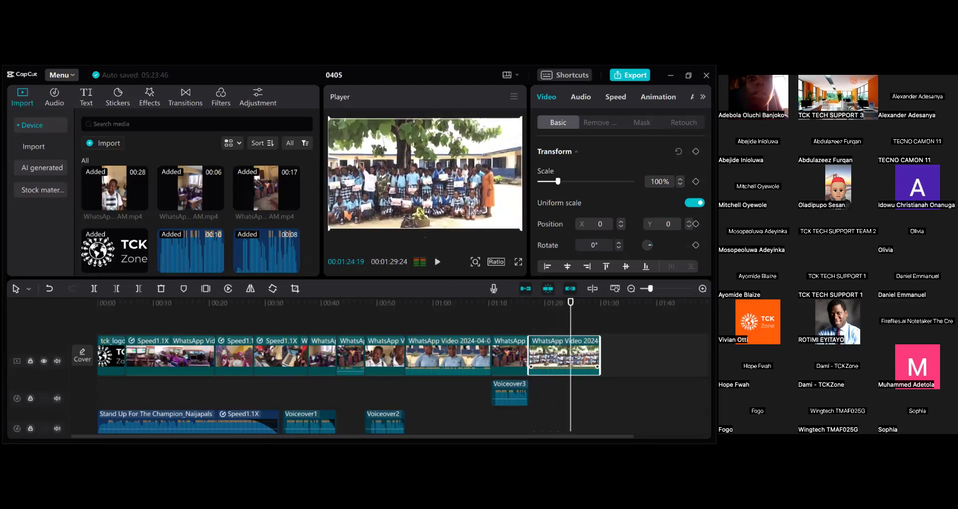
pyautogui.hotkey('ctrl', 'z')
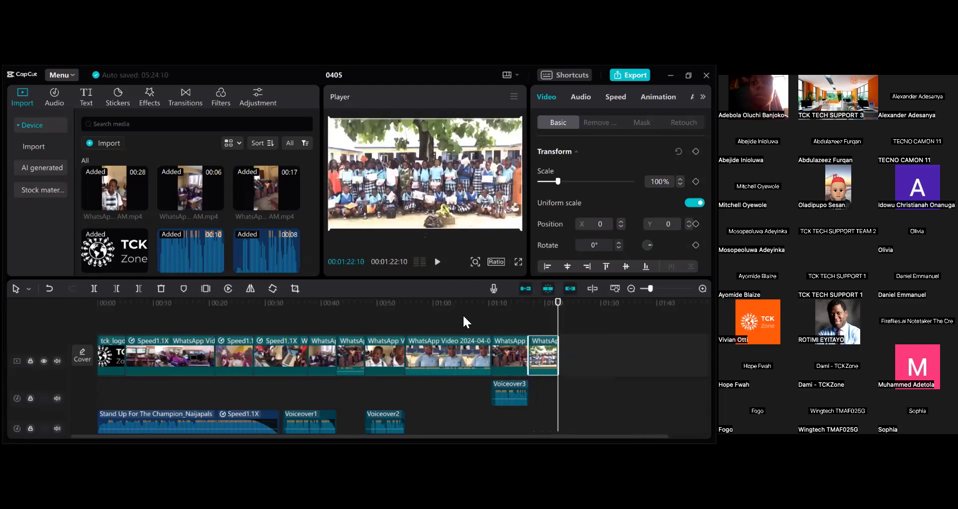
# Step: Play the shortened outdoor group clip and trim about one second off its start
pyautogui.press('Home')
pyautogui.moveTo(103, 301); pyautogui.dragTo(538, 301)
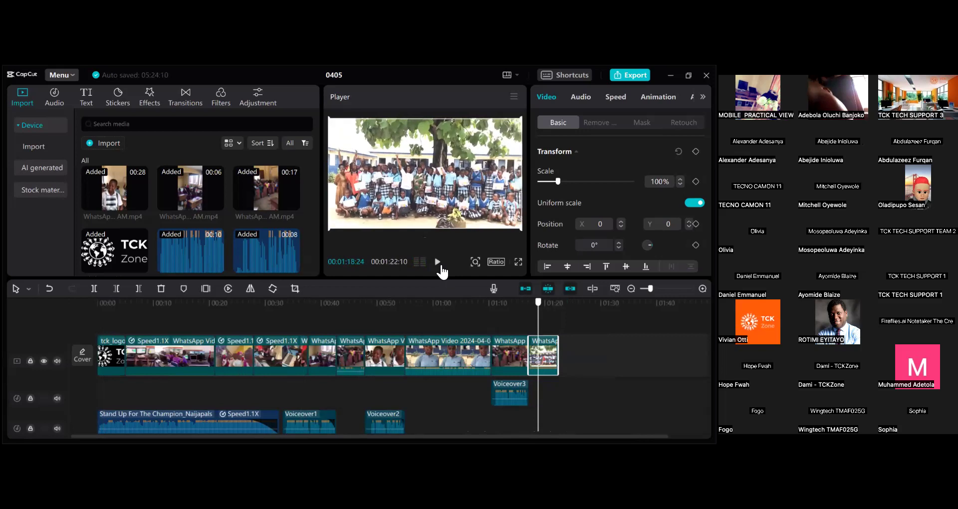
pyautogui.click(439, 263)
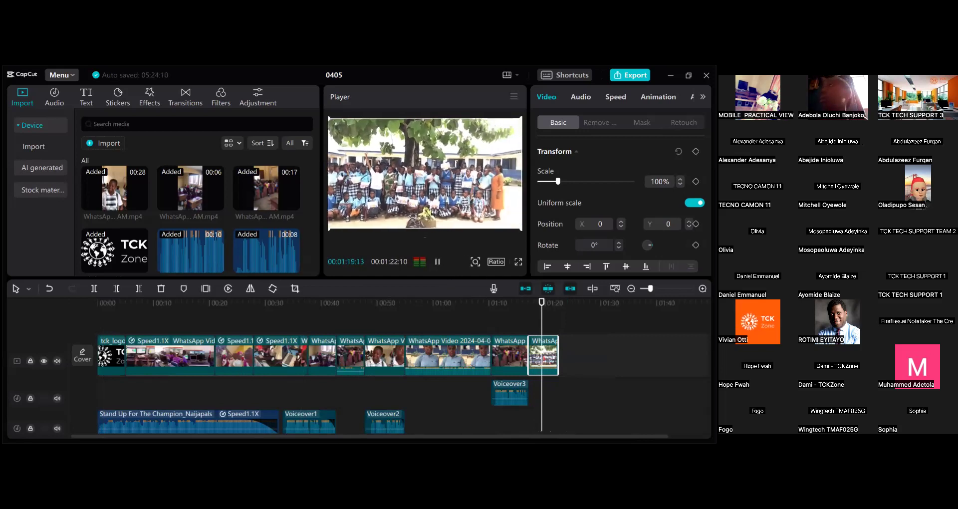
pyautogui.click(529, 301)
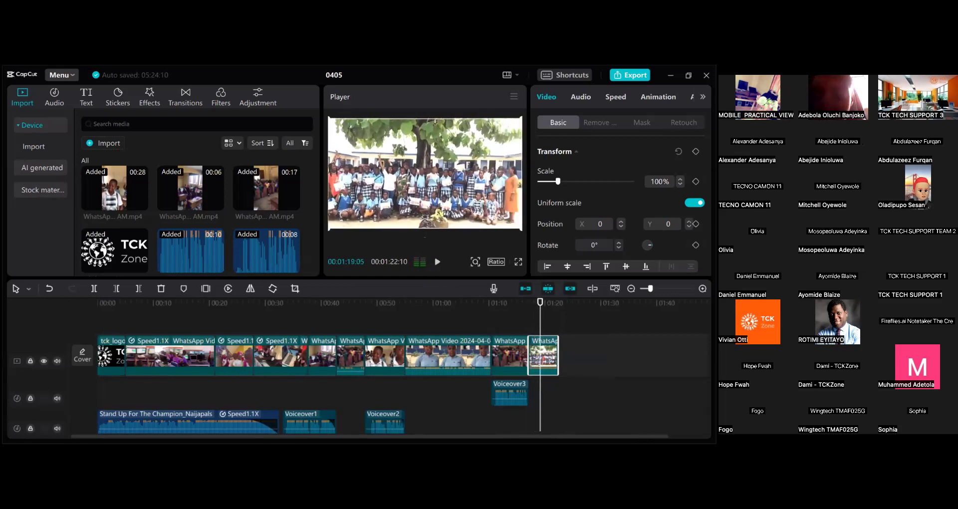
pyautogui.press('space')
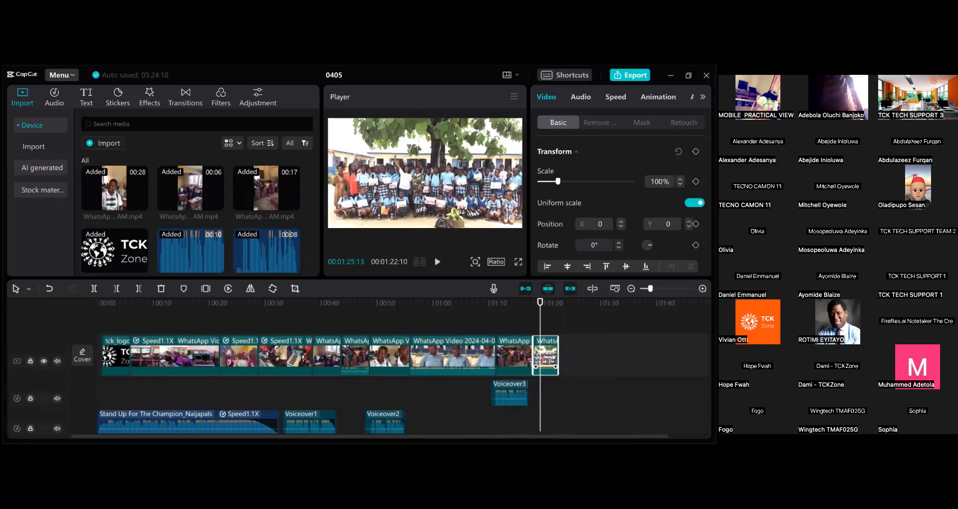
pyautogui.hotkey('ctrl', 'z')
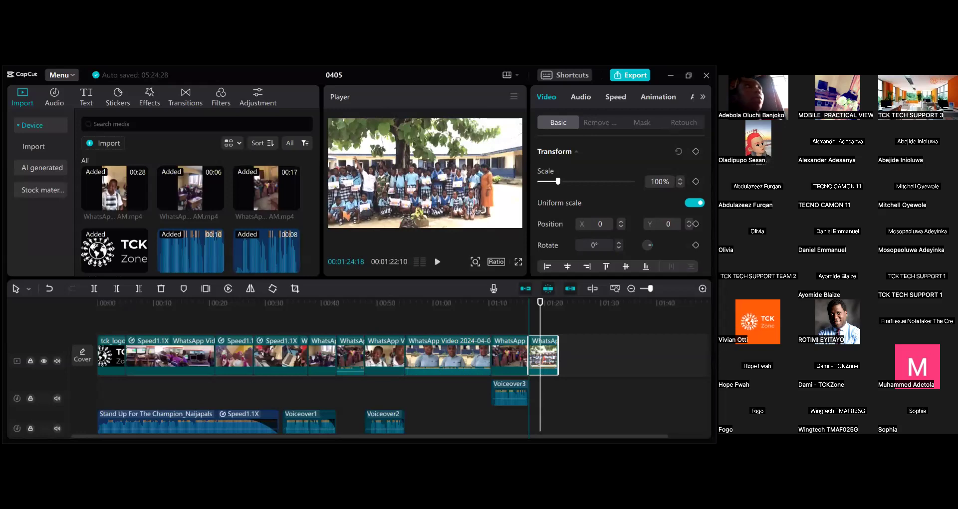
pyautogui.hotkey('ctrl', 'z')
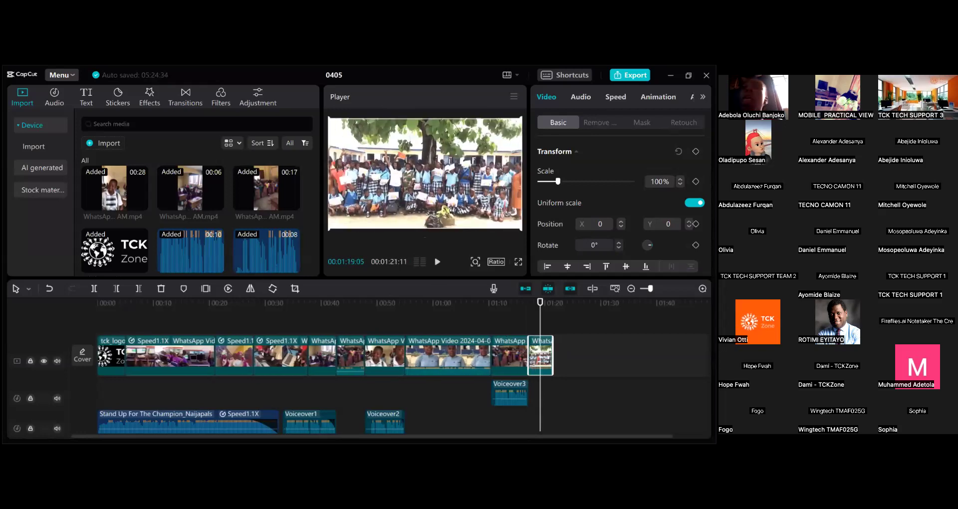
# Step: Play from the second pupil clip into the outdoor group clip and cut off everything after 00:01:20:11
pyautogui.click(470, 302)
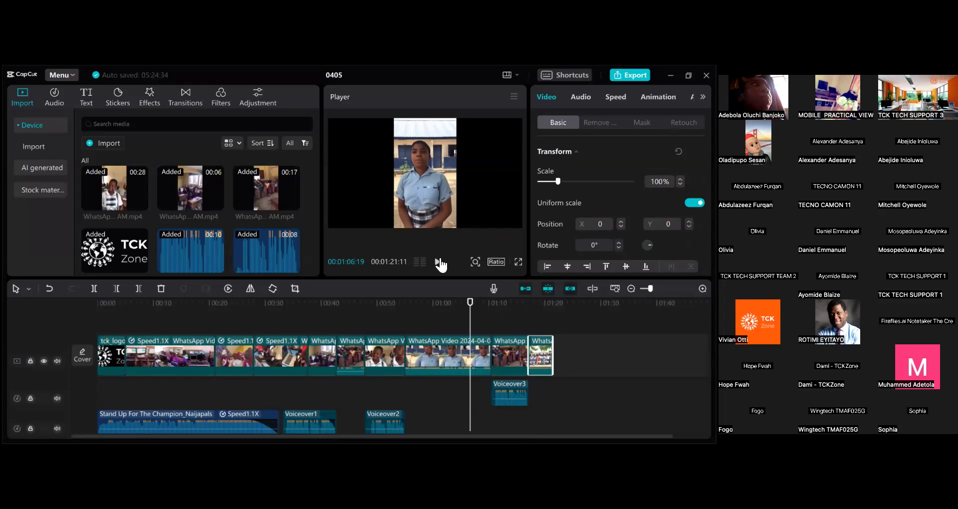
pyautogui.click(439, 262)
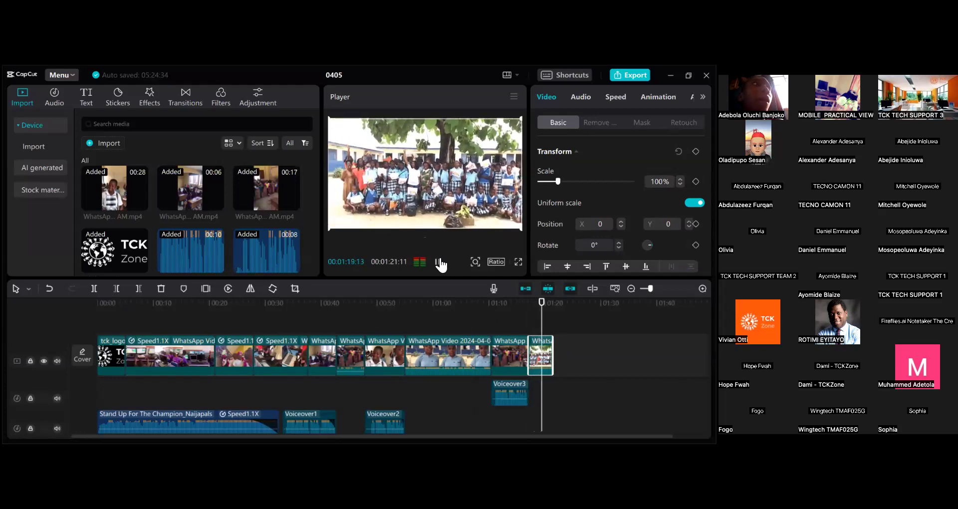
pyautogui.click(439, 262)
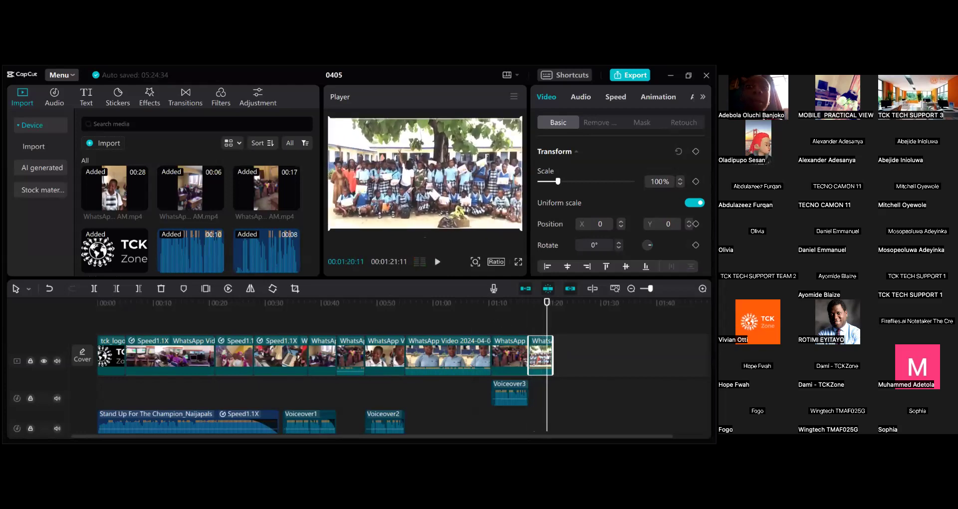
pyautogui.press('w')
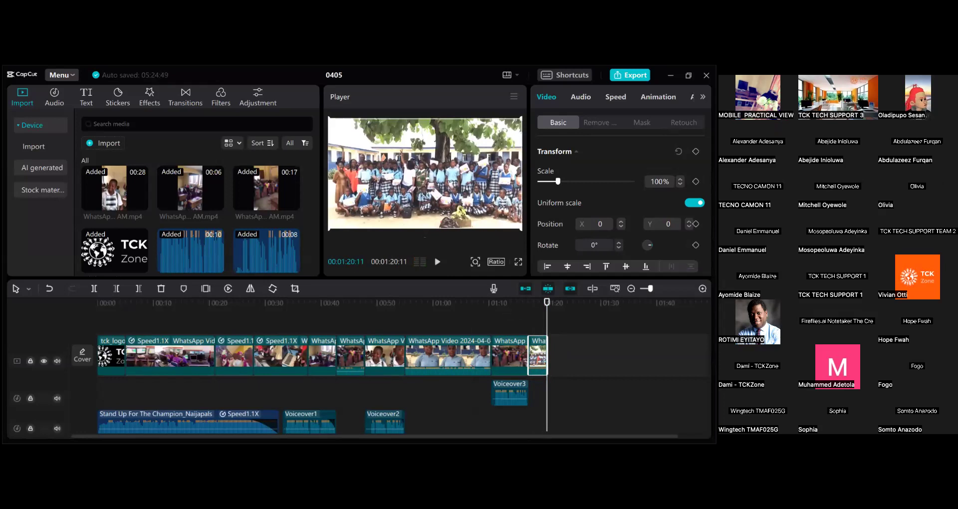
# Step: Play the transition from the last classroom clip to the outdoor group clip, and the whole edit from the beginning
pyautogui.click(512, 302)
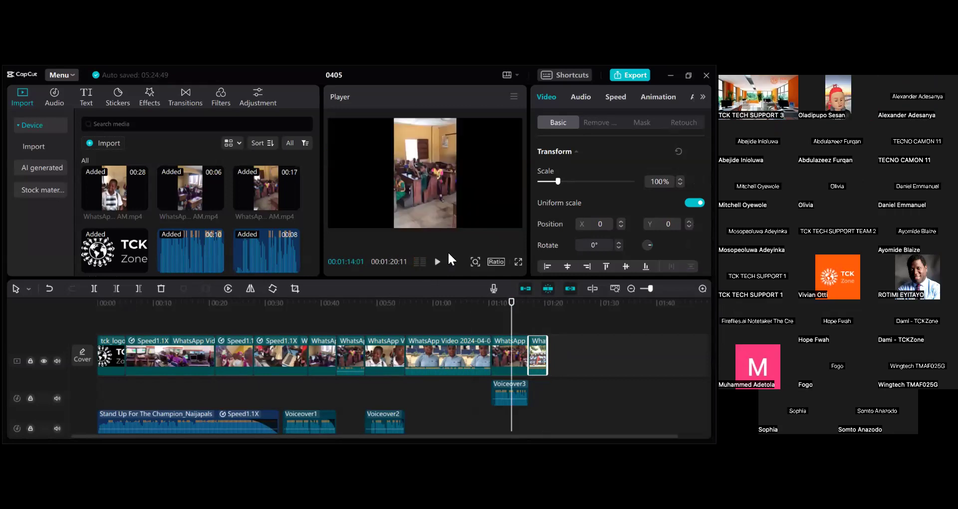
pyautogui.click(437, 263)
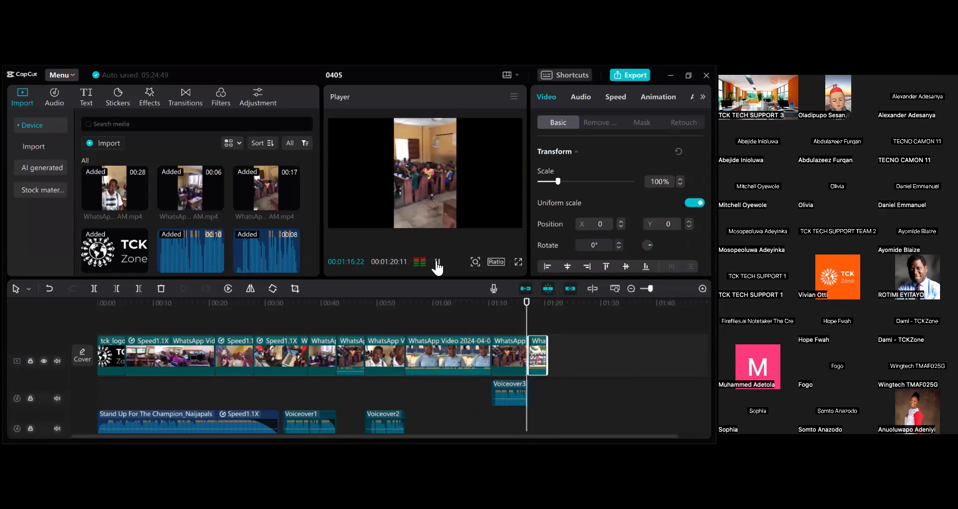
pyautogui.click(437, 263)
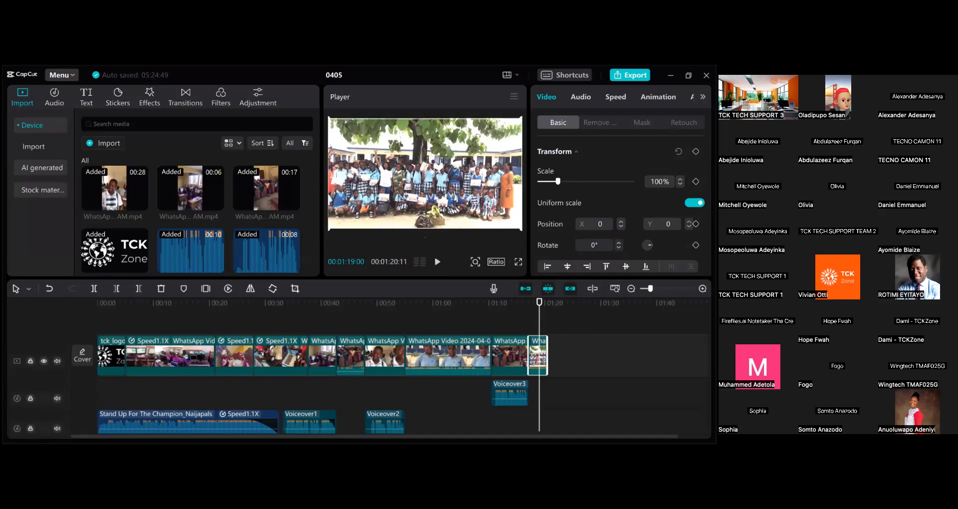
pyautogui.click(309, 303)
pyautogui.moveTo(120, 315); pyautogui.dragTo(102, 322)
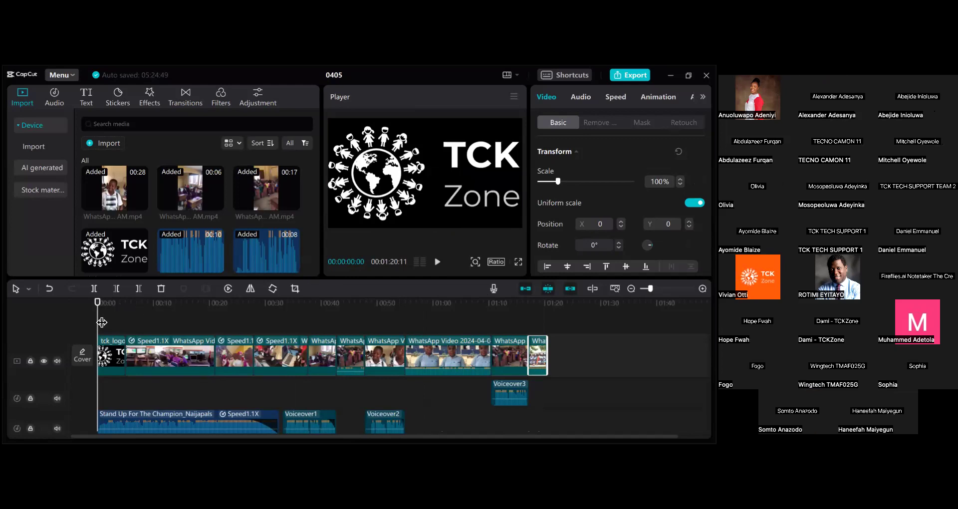
pyautogui.click(437, 263)
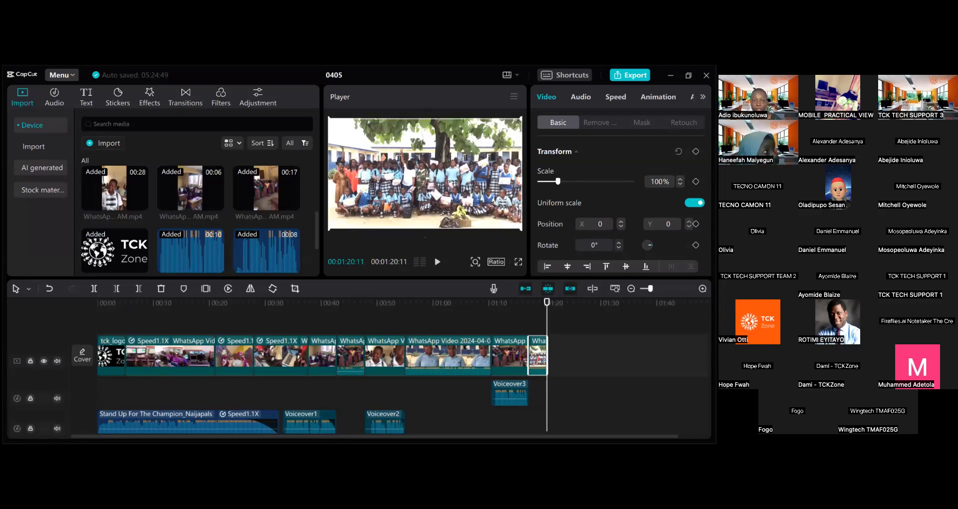
pyautogui.click(424, 394)
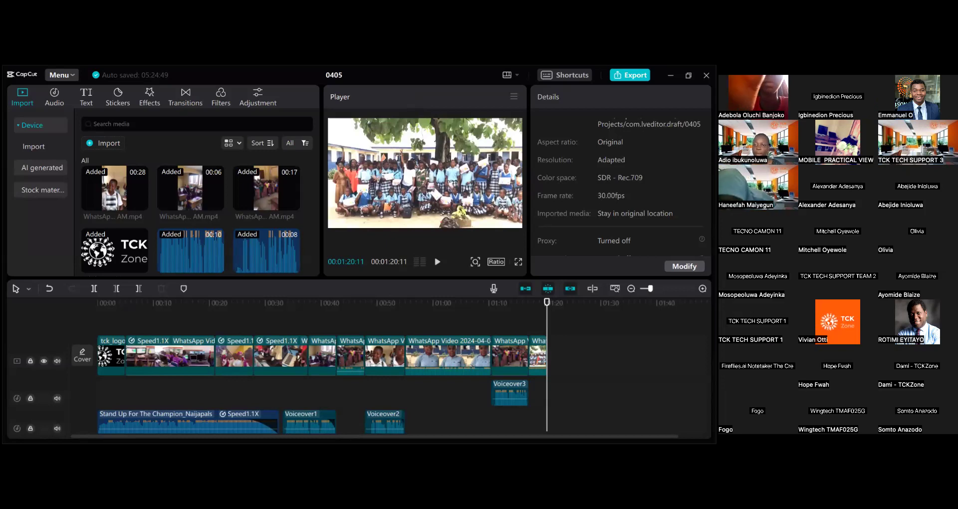
pyautogui.click(88, 96)
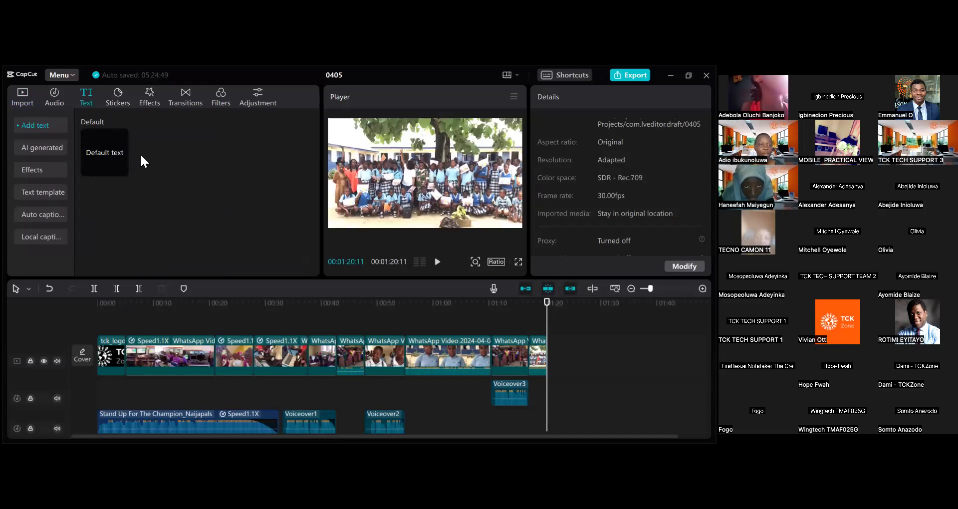
pyautogui.click(44, 214)
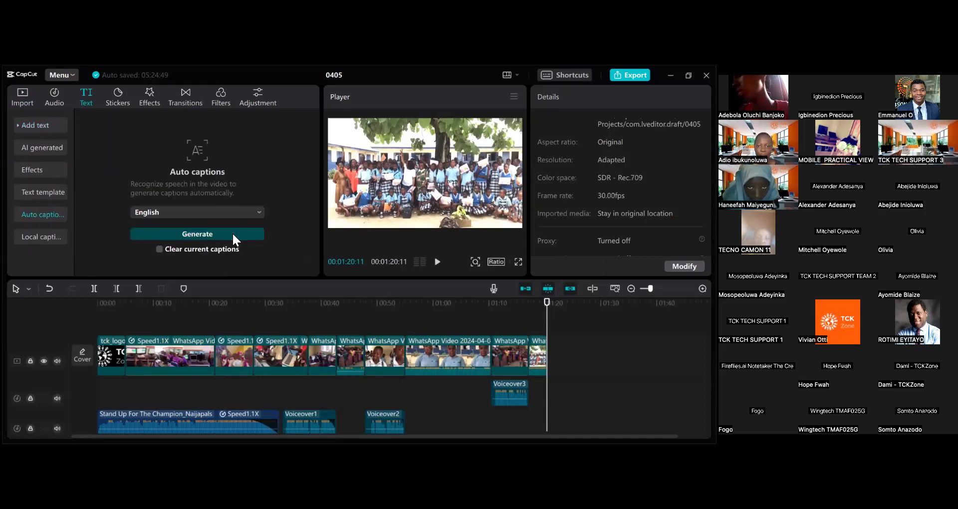
pyautogui.click(233, 234)
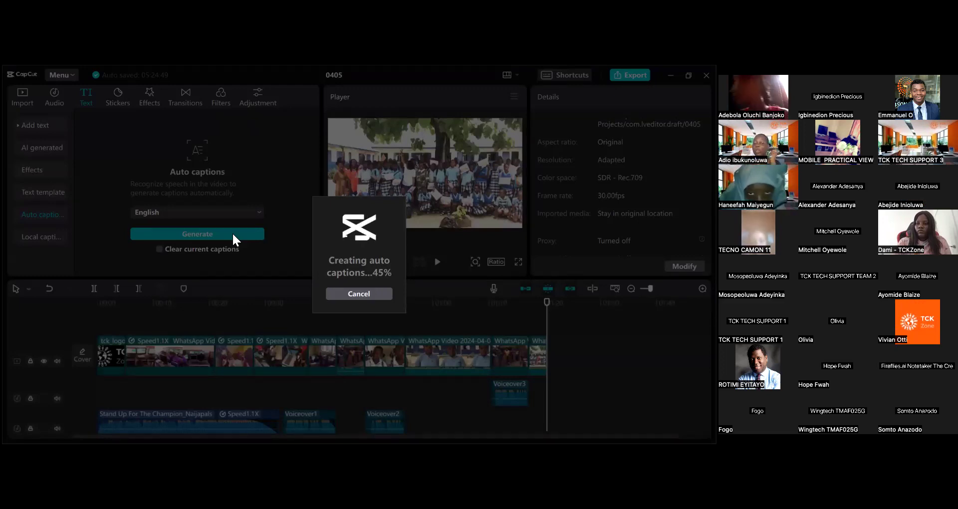
pyautogui.click(370, 293)
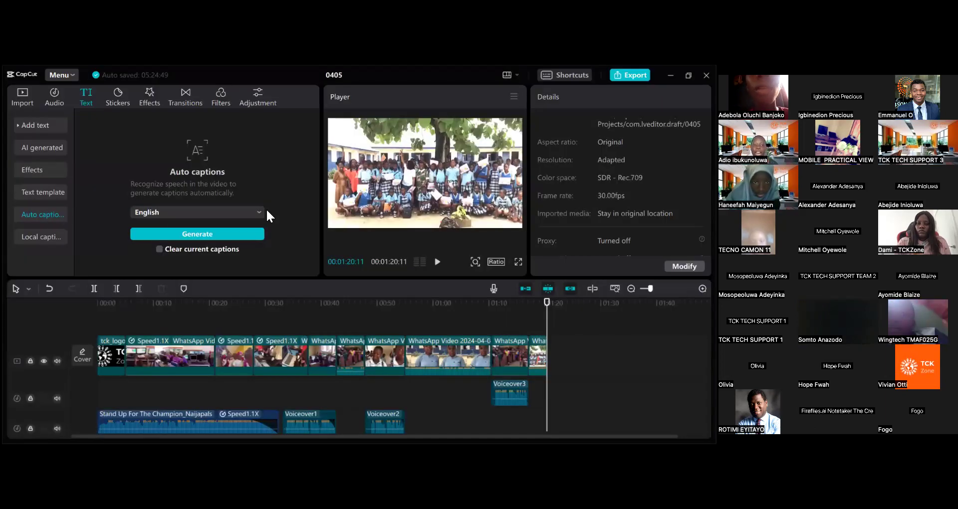
# Step: Open the default text presets for adding text to the video
pyautogui.click(28, 125)
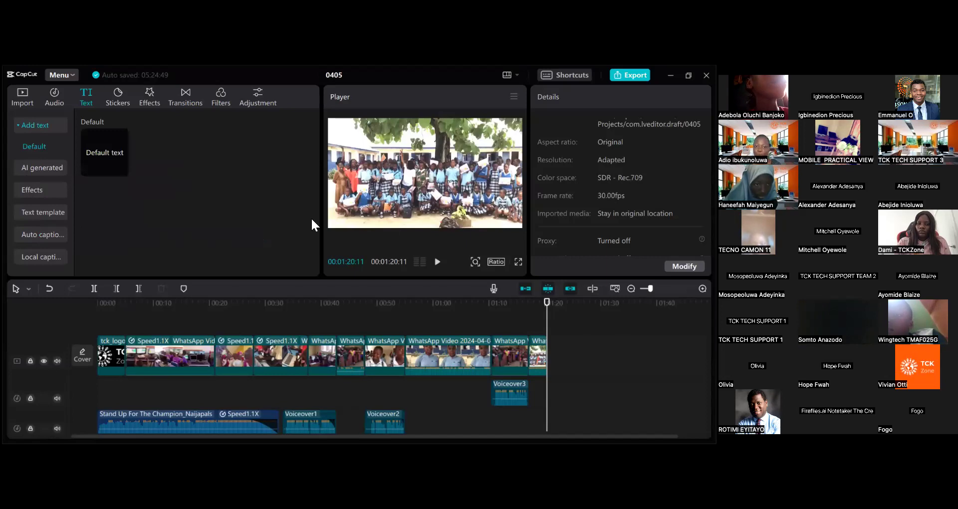